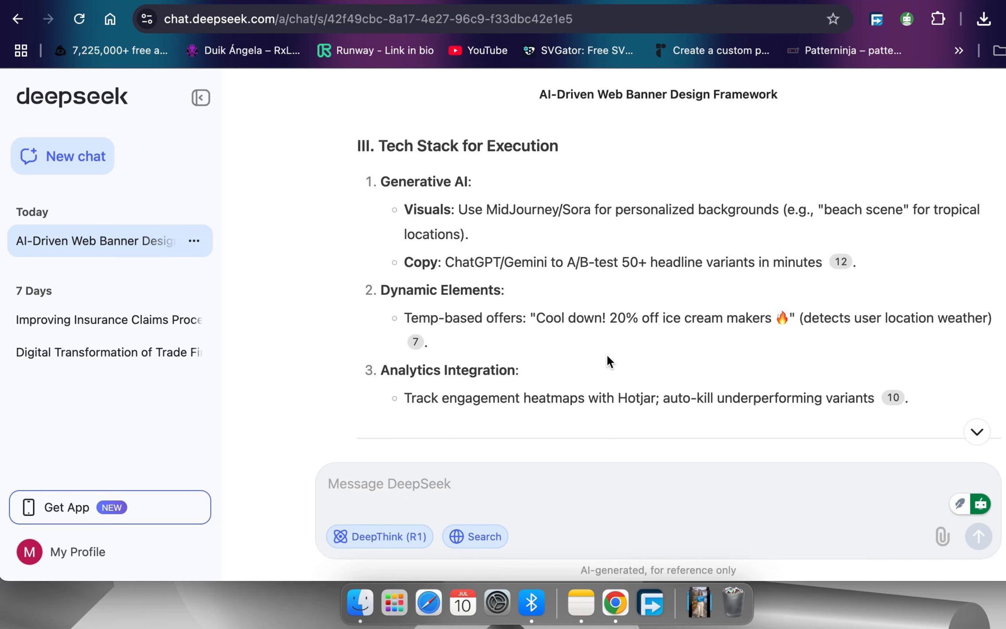
Read through the tech stack, trust, layout and copy template sections of the AI-driven web banner design framework
scroll(608, 358, "down", 2)
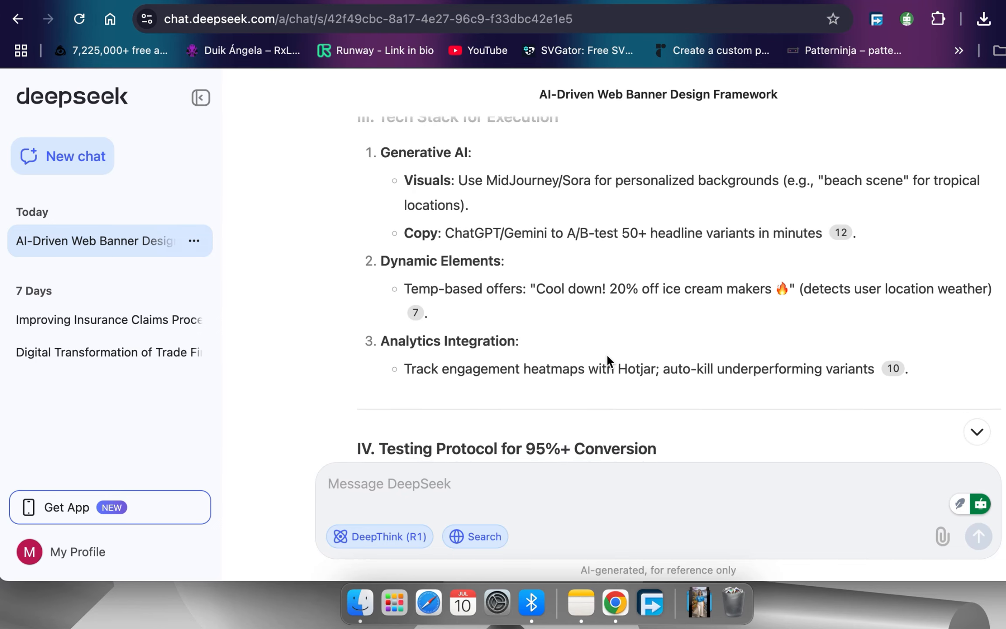
scroll(607, 356, "up", 1)
scroll(607, 356, "down", 2)
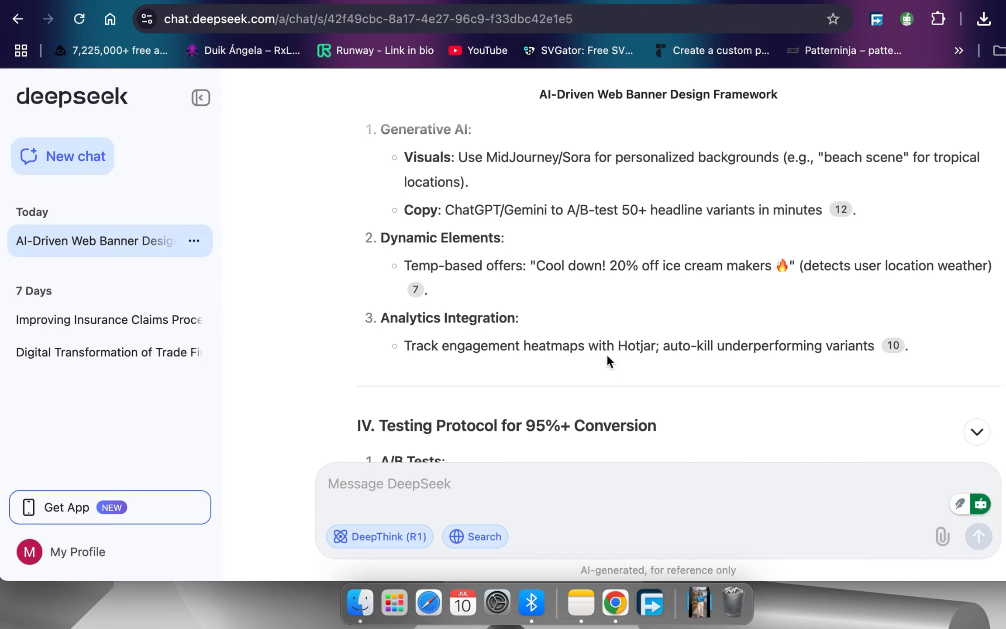
scroll(607, 356, "down", 1)
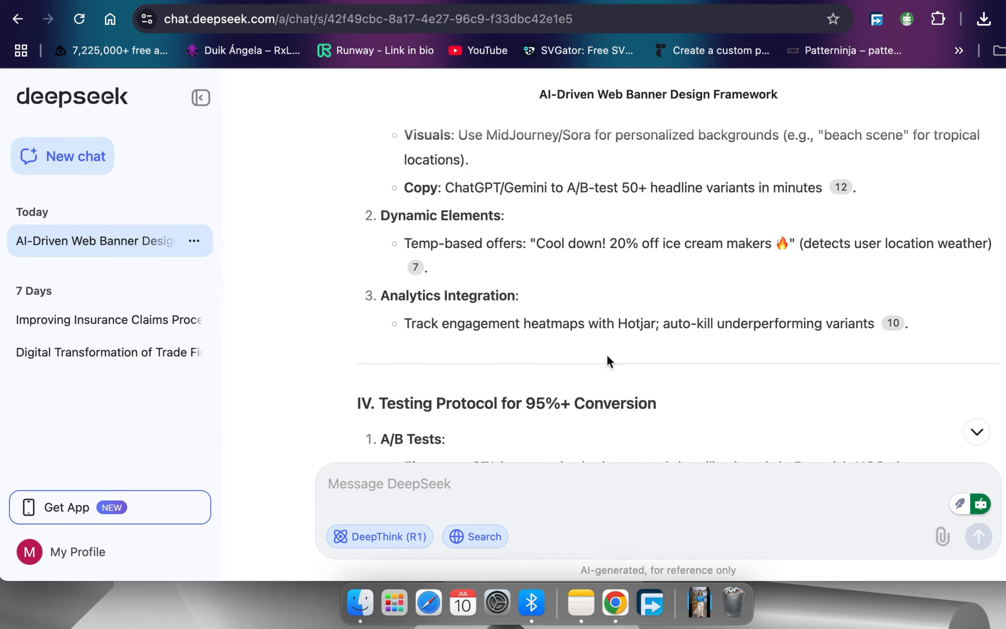
scroll(610, 360, "down", 3)
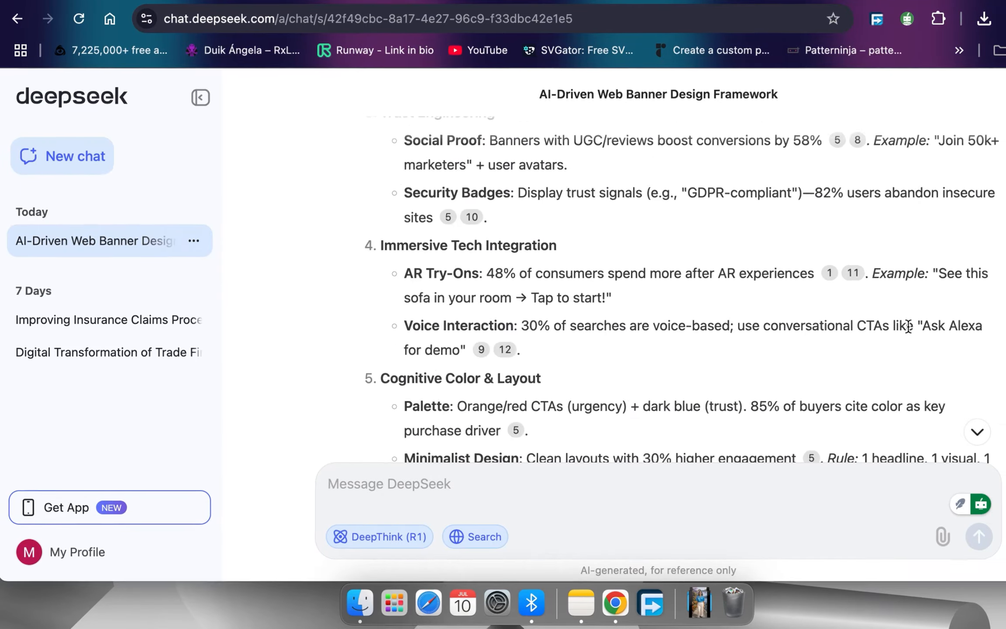
scroll(908, 325, "down", 10)
Ask the chat to describe what visual design trend to use based off its research
type("describe what design trend")
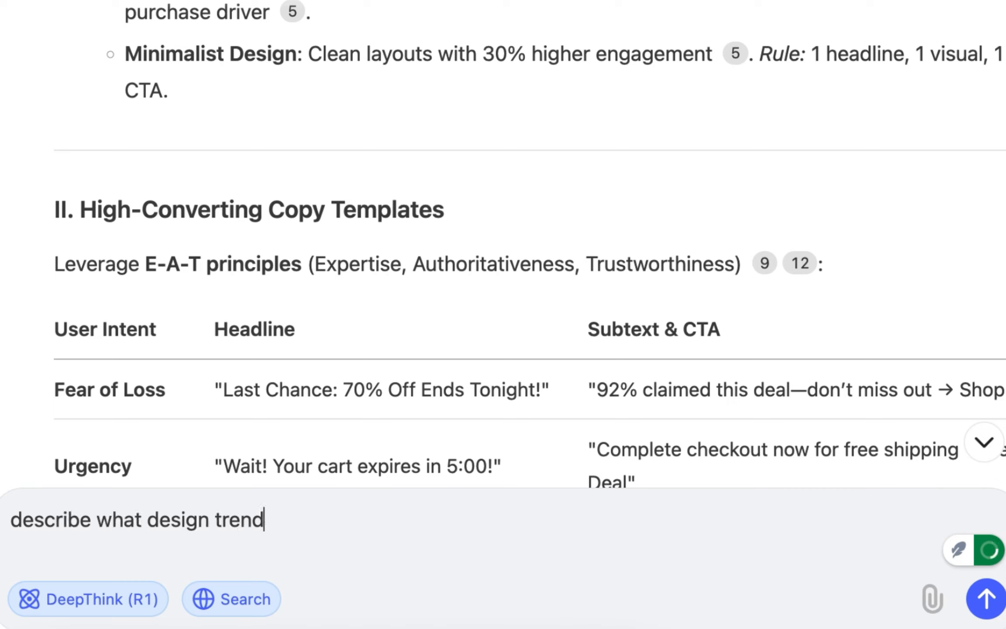
left_click(151, 521)
type("visual")
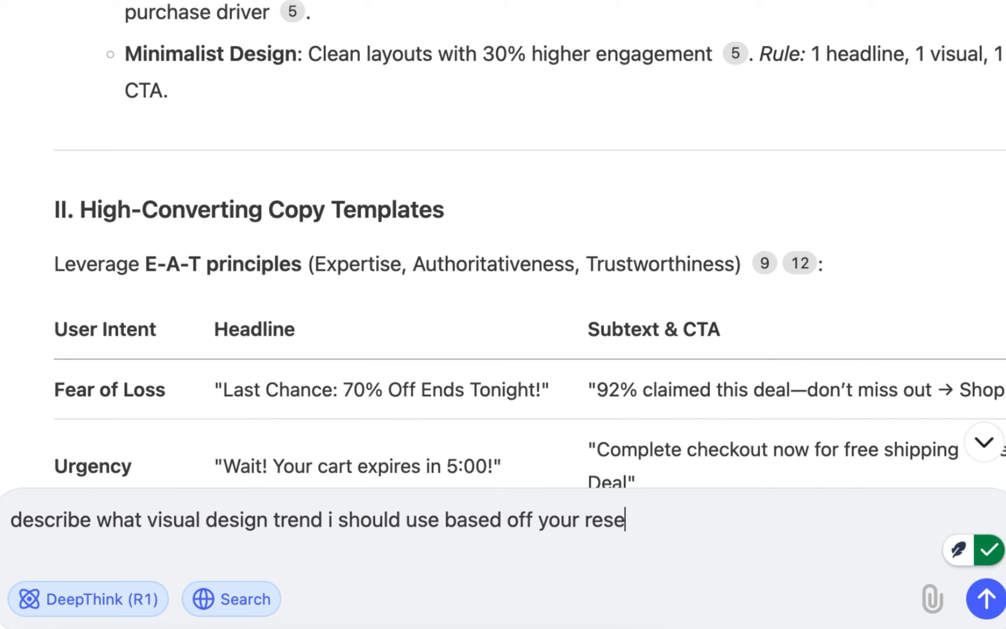
key("Return")
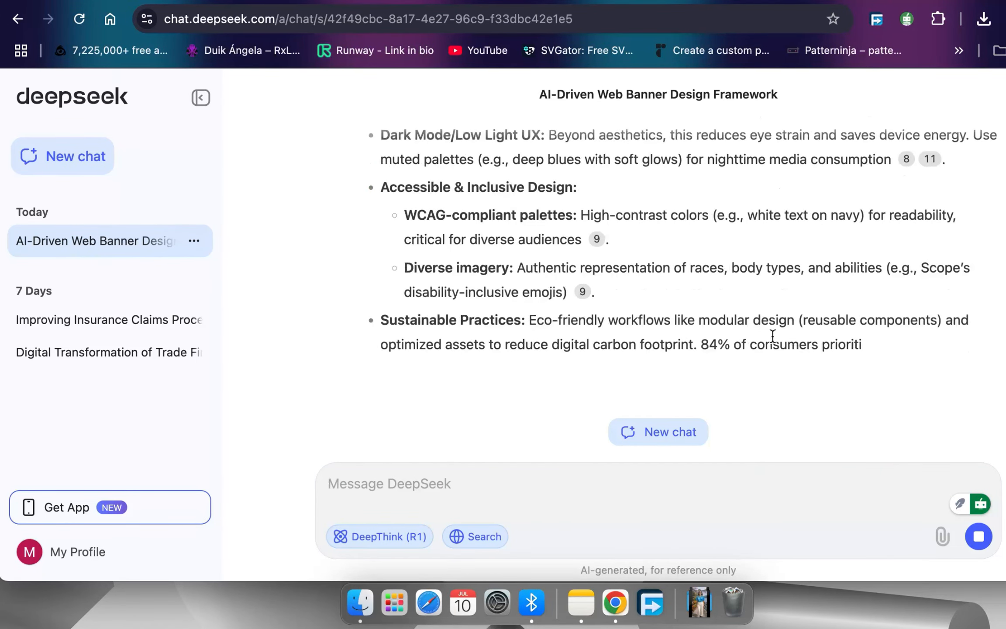
Read the answer on design trends, covering layout, visual aesthetics and texture, and interaction and engagement
scroll(785, 252, "up", 15)
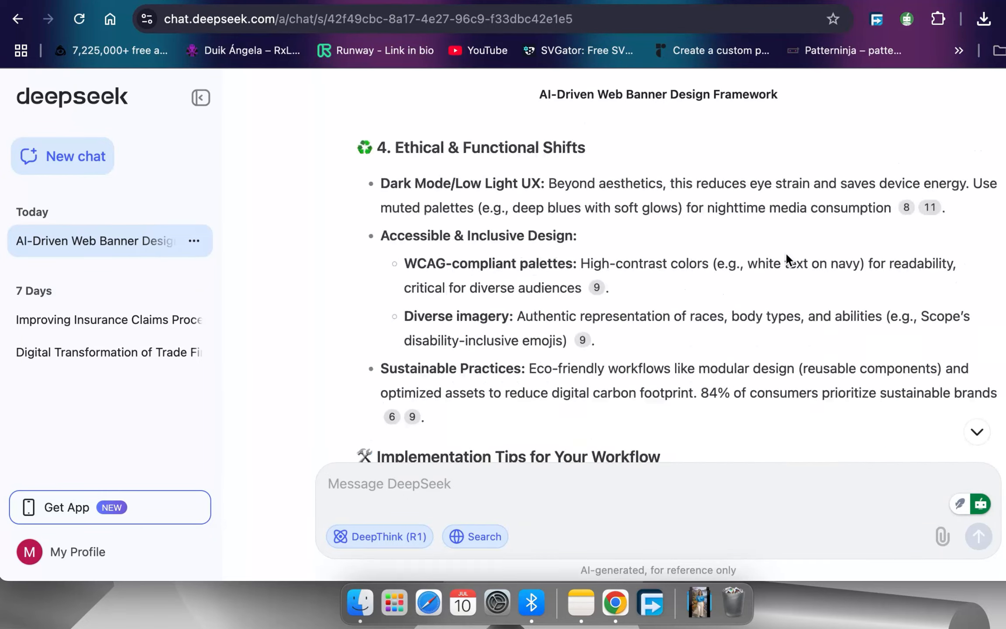
scroll(786, 256, "down", 5)
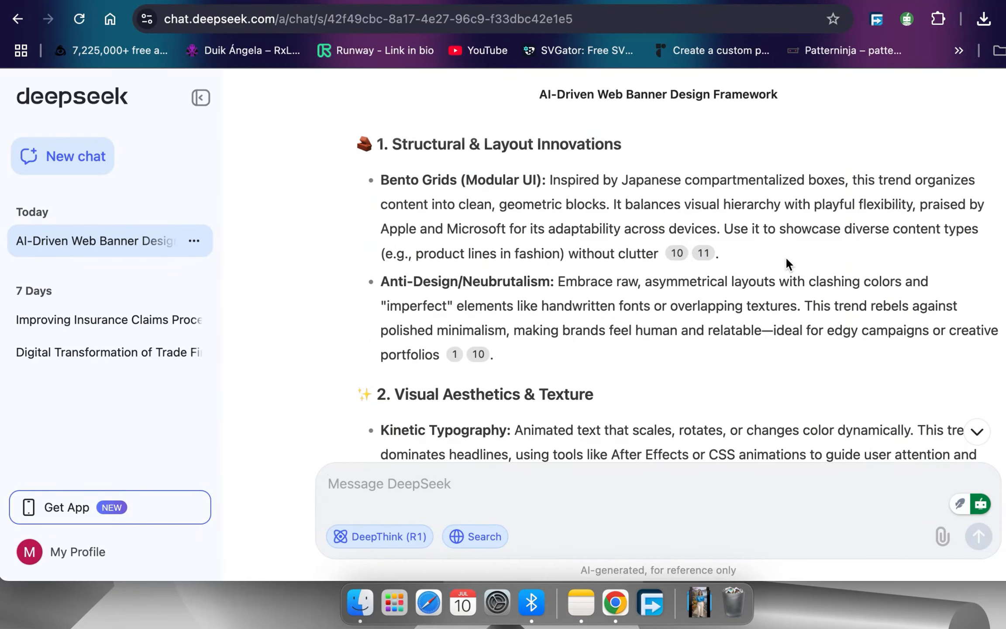
scroll(813, 365, "down", 3)
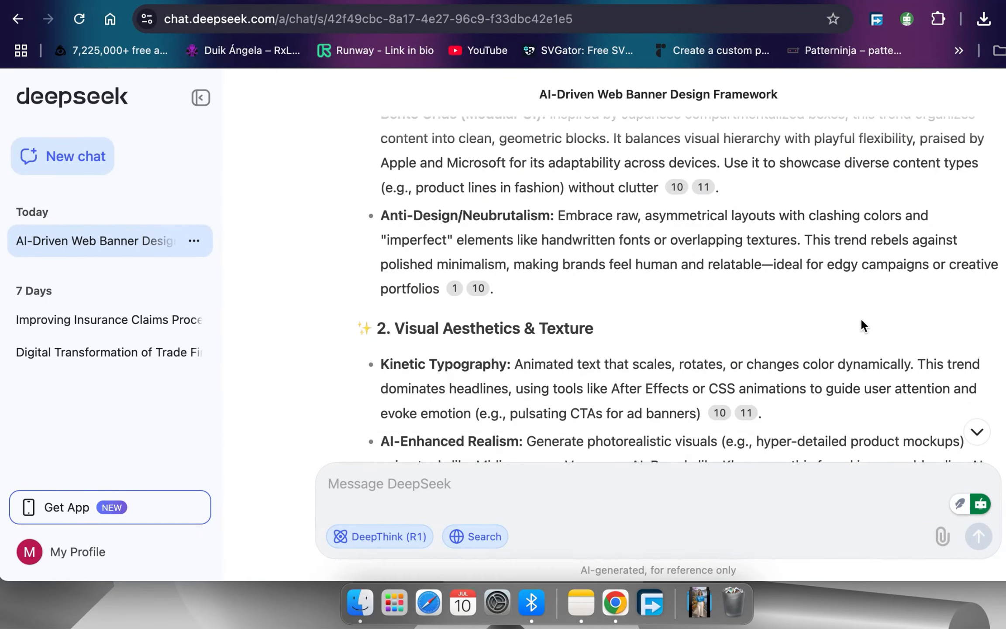
scroll(861, 320, "down", 8)
scroll(863, 325, "down", 4)
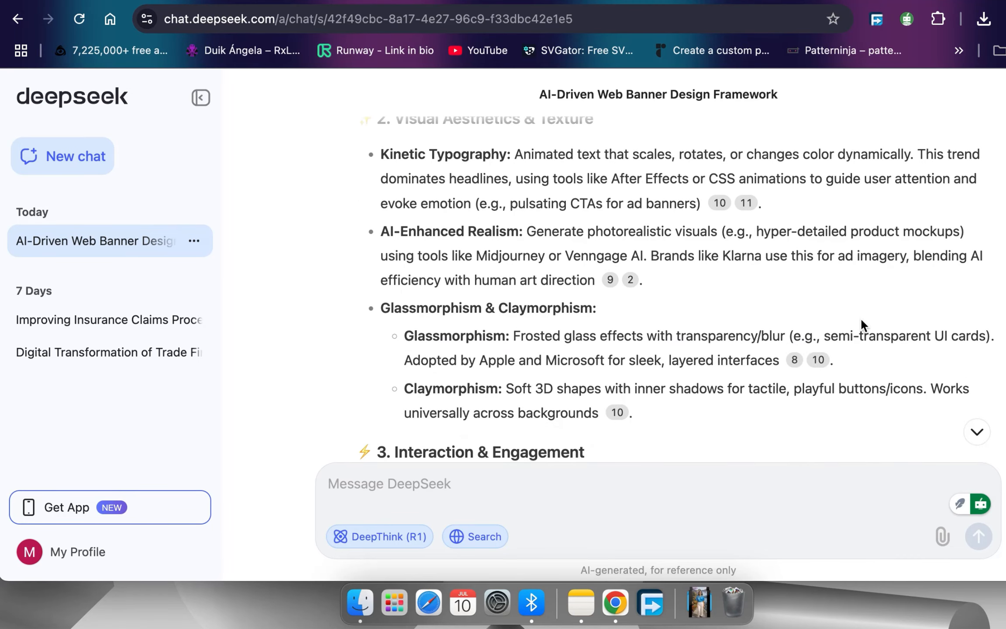
scroll(862, 326, "down", 5)
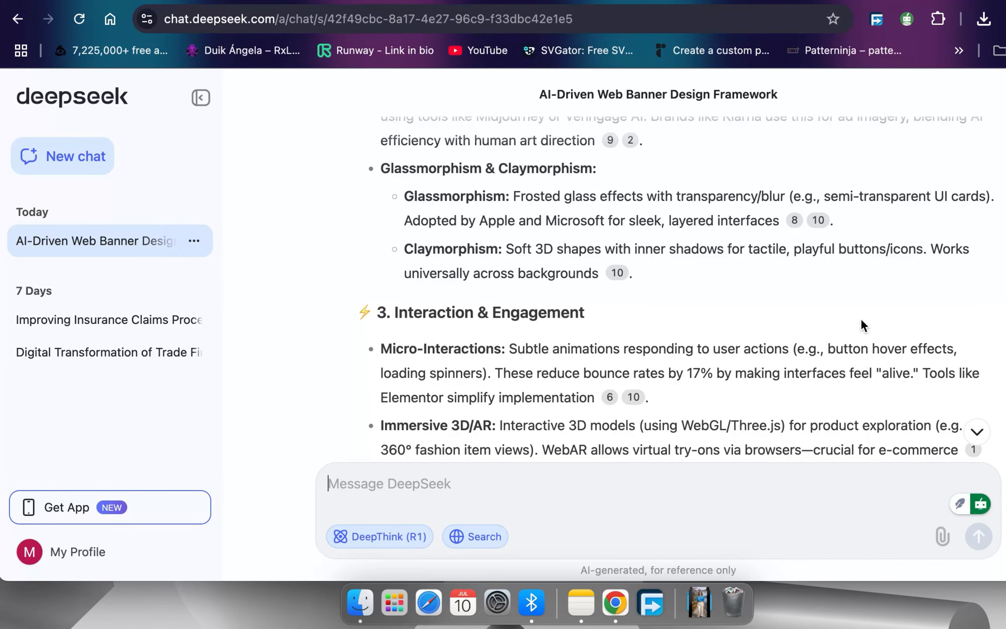
scroll(825, 302, "down", 20)
scroll(824, 303, "down", 5)
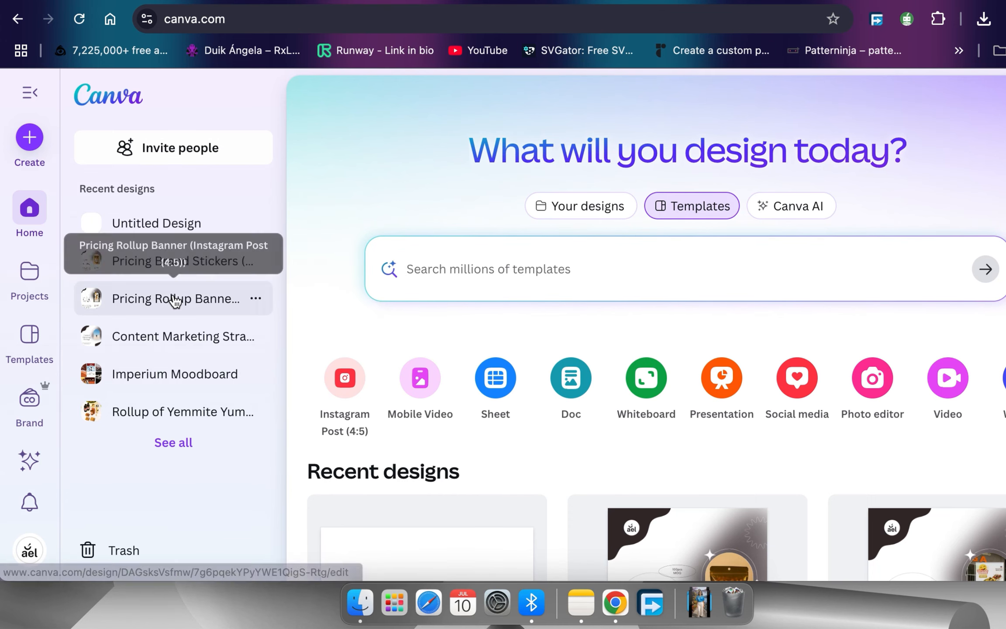
In Canva, open the template library's Marketing category
left_click(29, 339)
scroll(754, 211, "right", 3)
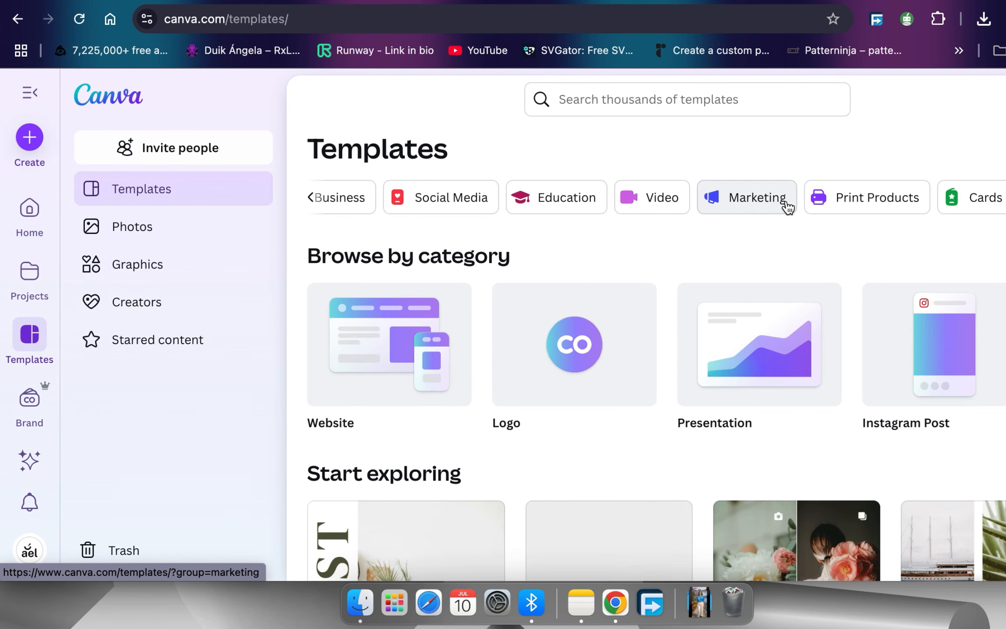
left_click(786, 205)
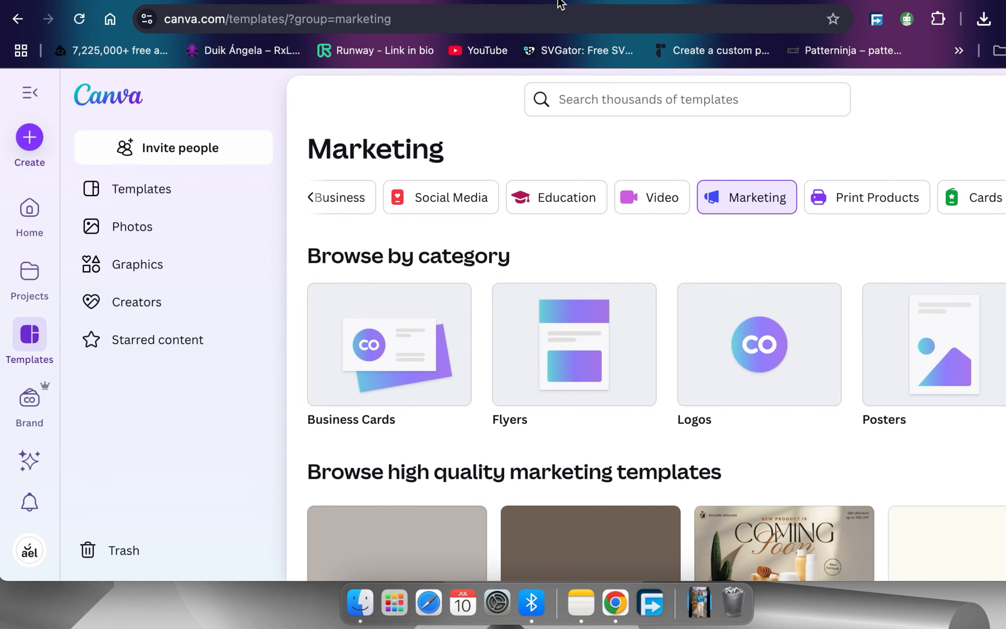
Take the style term "Claymorphism" from the DeepSeek answer and search Canva's templates for it
left_click(563, 2)
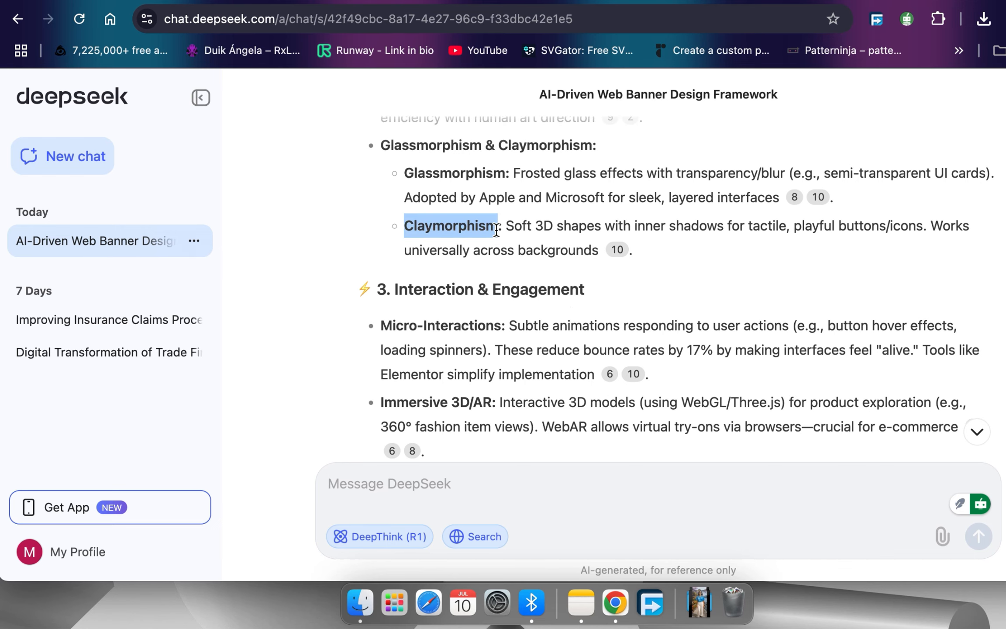
key("ctrl+Tab")
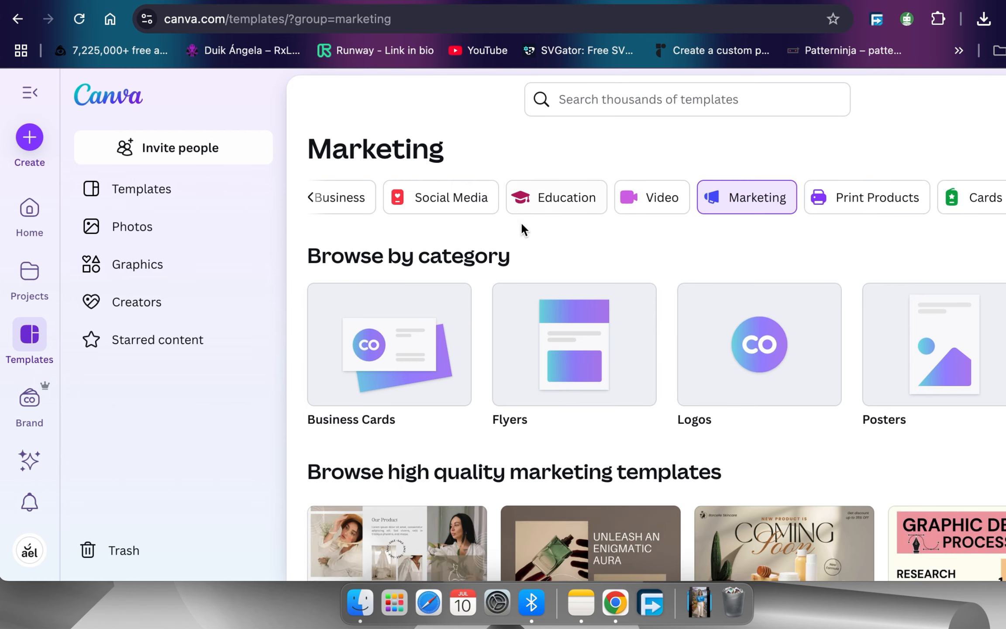
left_click(622, 105)
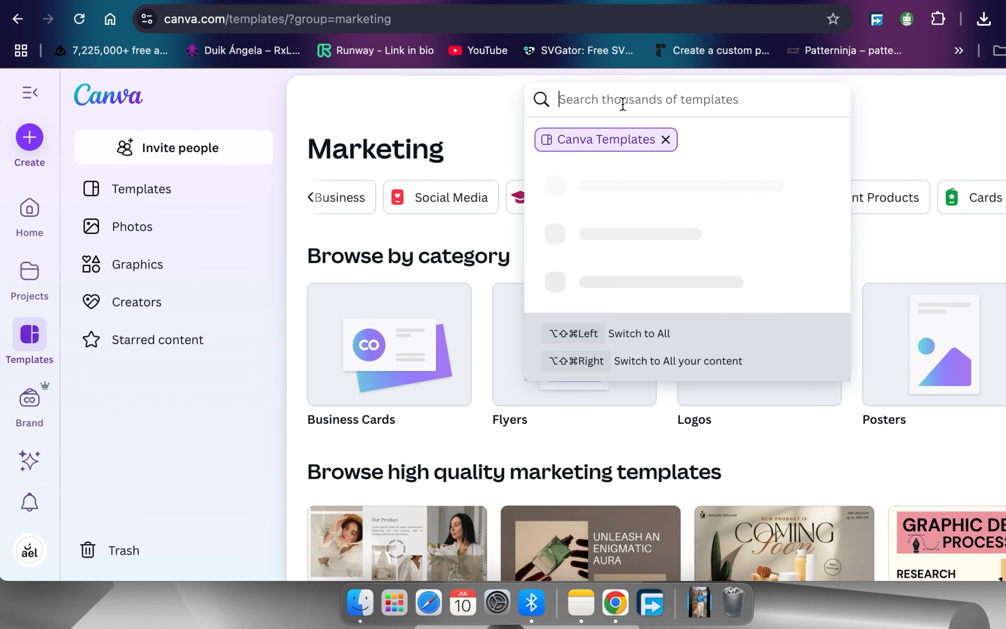
type("Claymorphism")
key("Return")
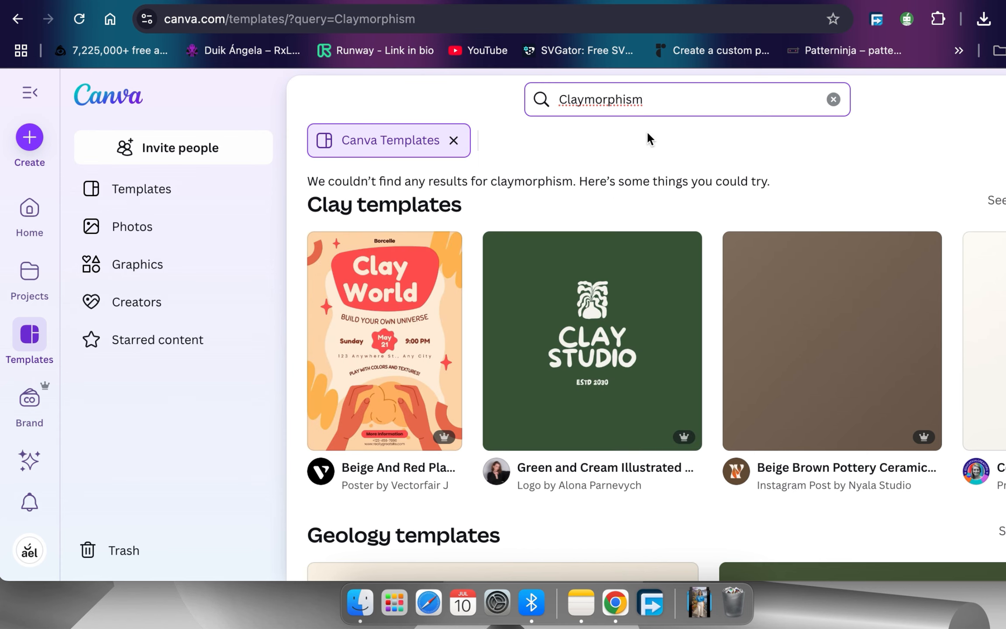
left_click(623, 100)
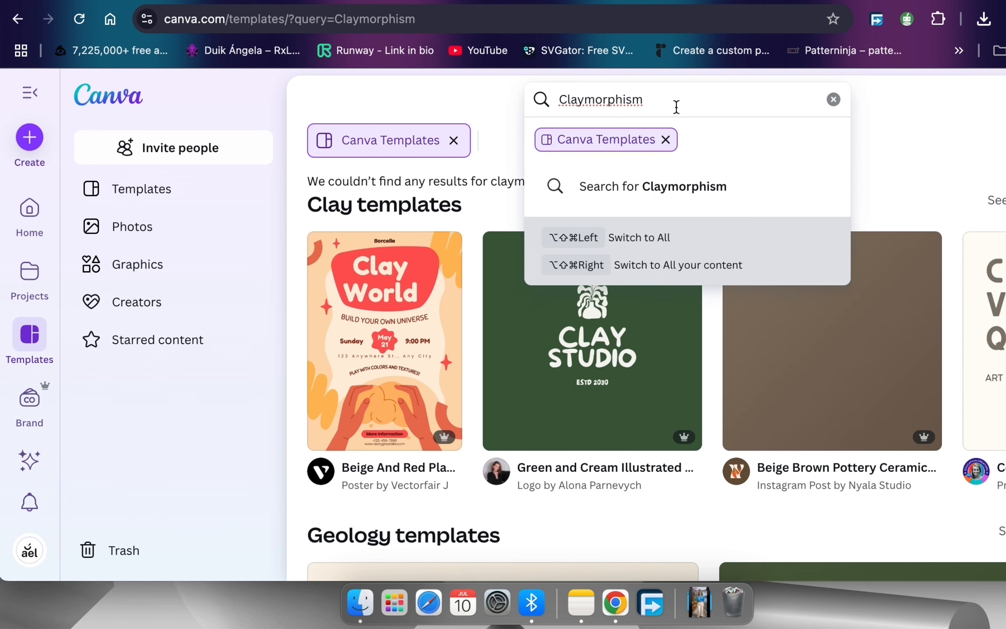
key("super+a")
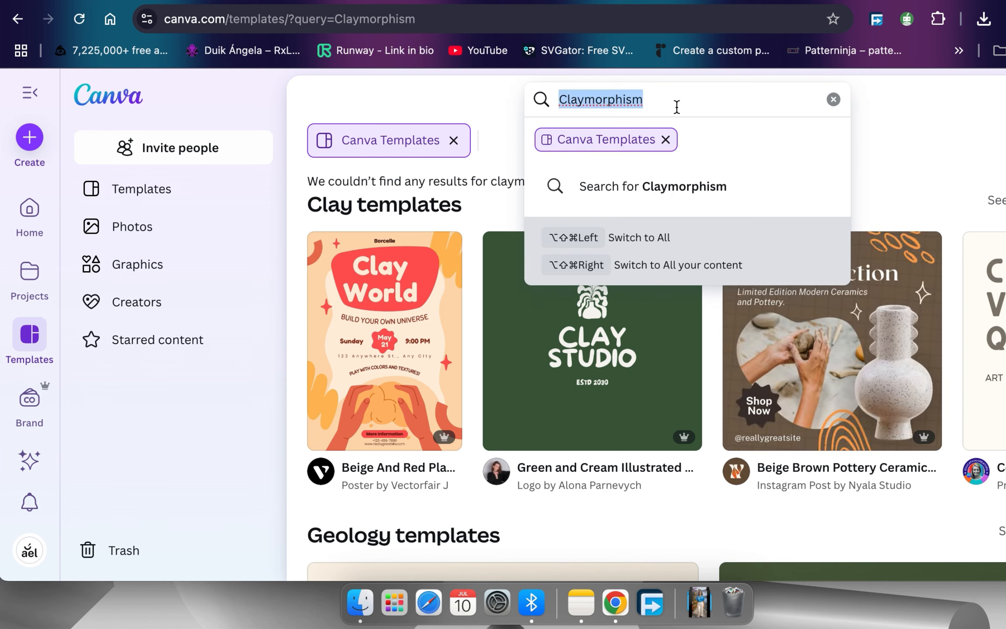
type("glass")
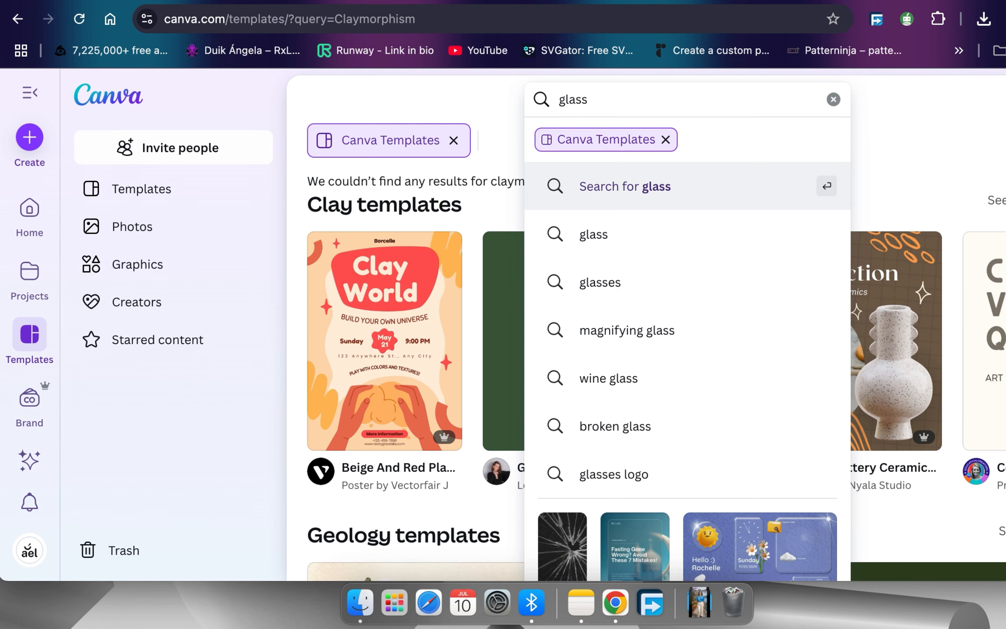
key("BackSpace")
key("BackSpace")
key("BackSpace")
key("BackSpace")
key("BackSpace")
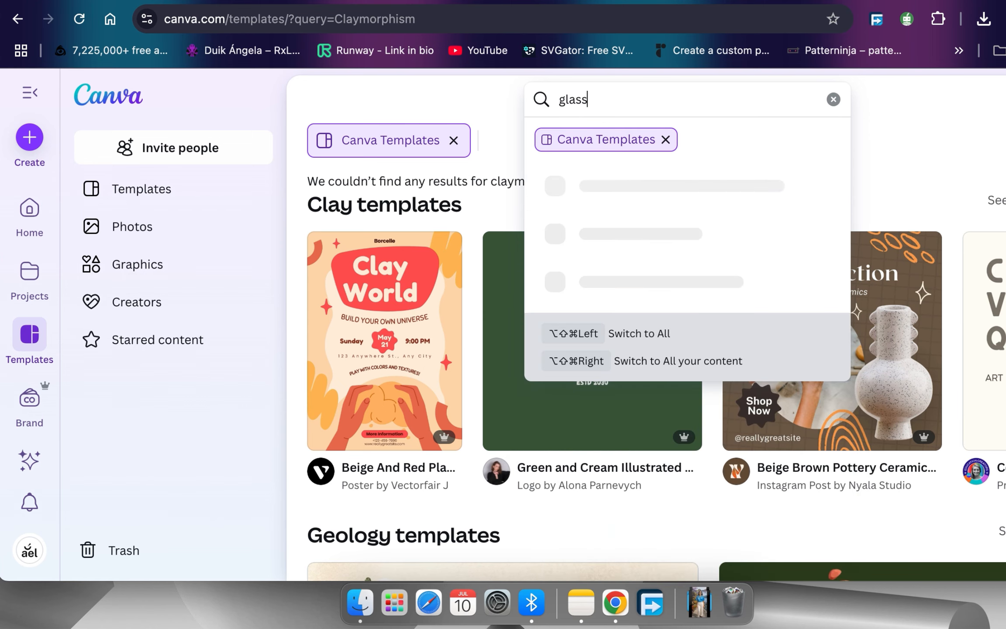
type("clay")
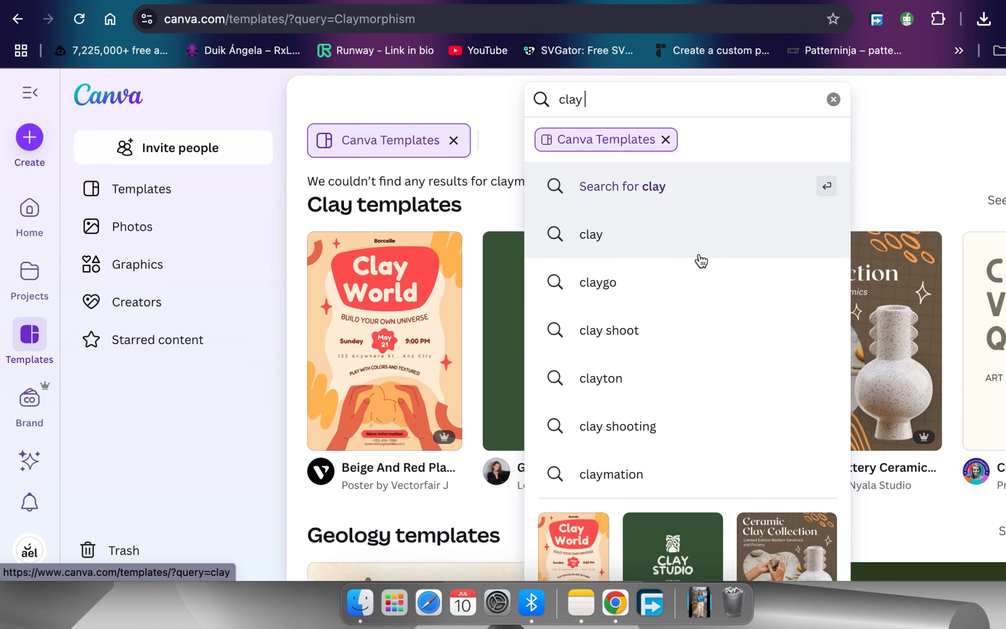
scroll(723, 332, "down", 2)
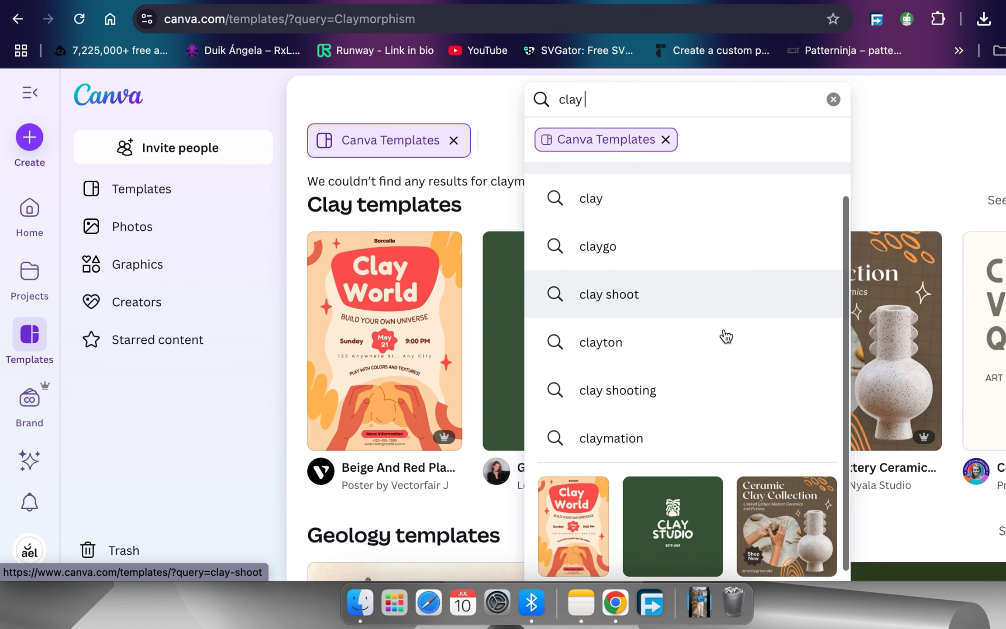
scroll(724, 332, "up", 2)
Replace the template search term with "glass" and run the search
key("BackSpace")
key("BackSpace")
key("BackSpace")
key("BackSpace")
key("BackSpace")
type("glass")
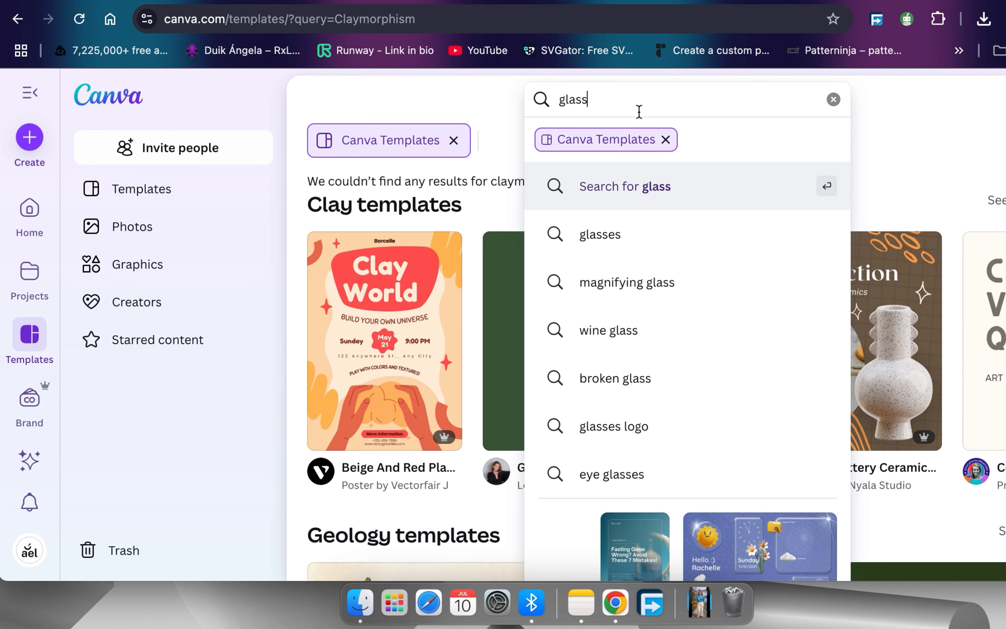
key("Return")
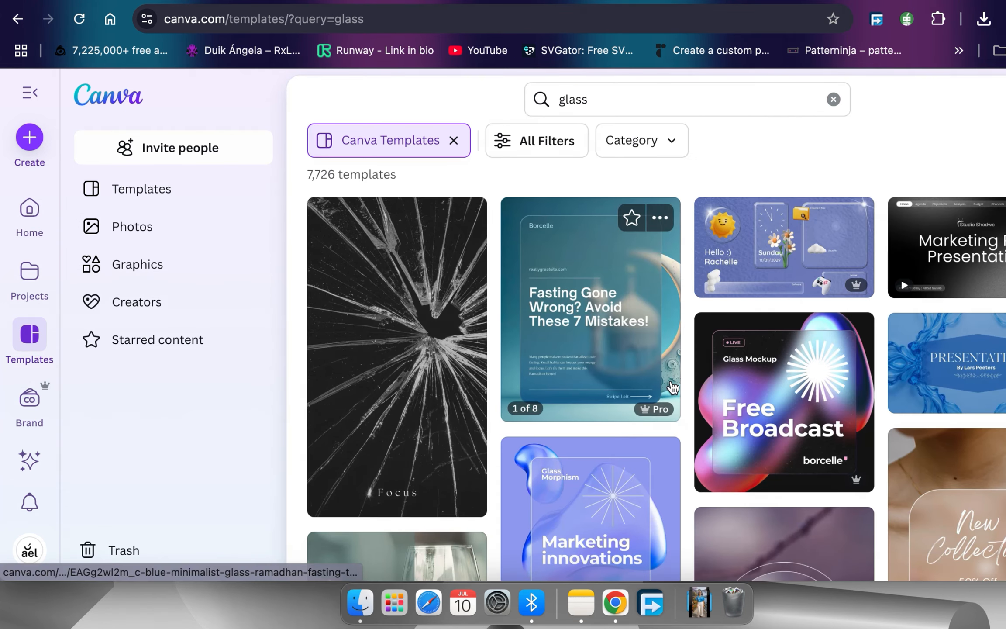
Open the blue Company Profile presentation template with the pink glass cube for editing
scroll(673, 386, "down", 1)
scroll(672, 386, "down", 4)
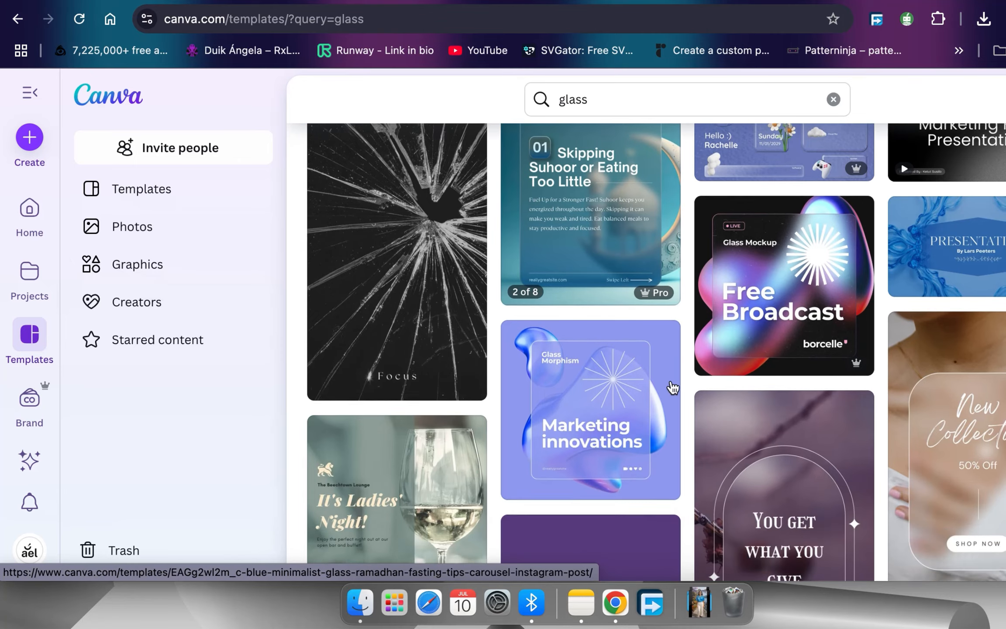
scroll(672, 386, "down", 7)
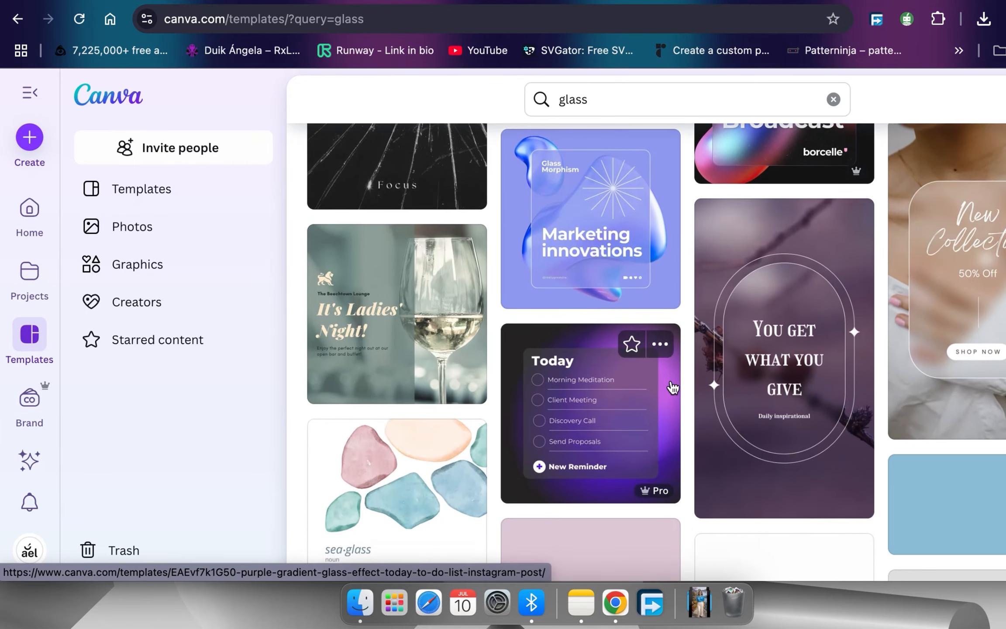
scroll(673, 387, "down", 2)
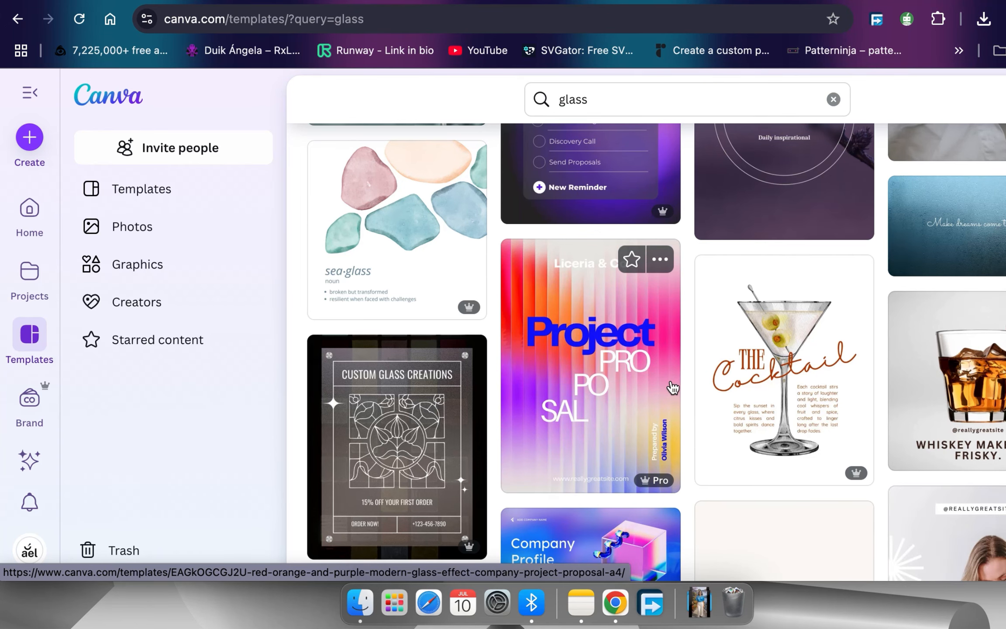
scroll(672, 387, "down", 3)
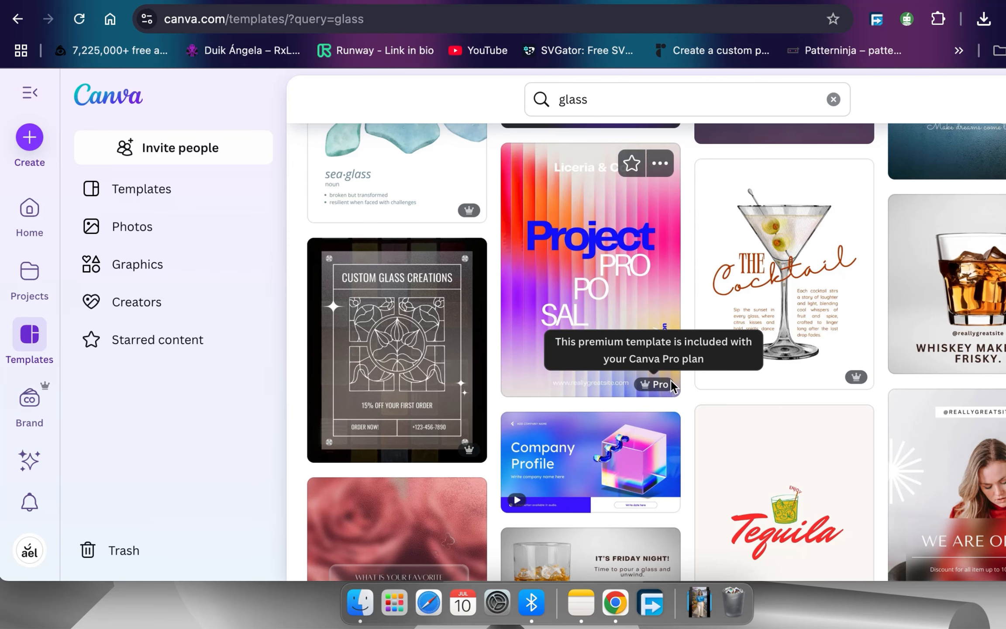
scroll(671, 380, "down", 2)
left_click(672, 387)
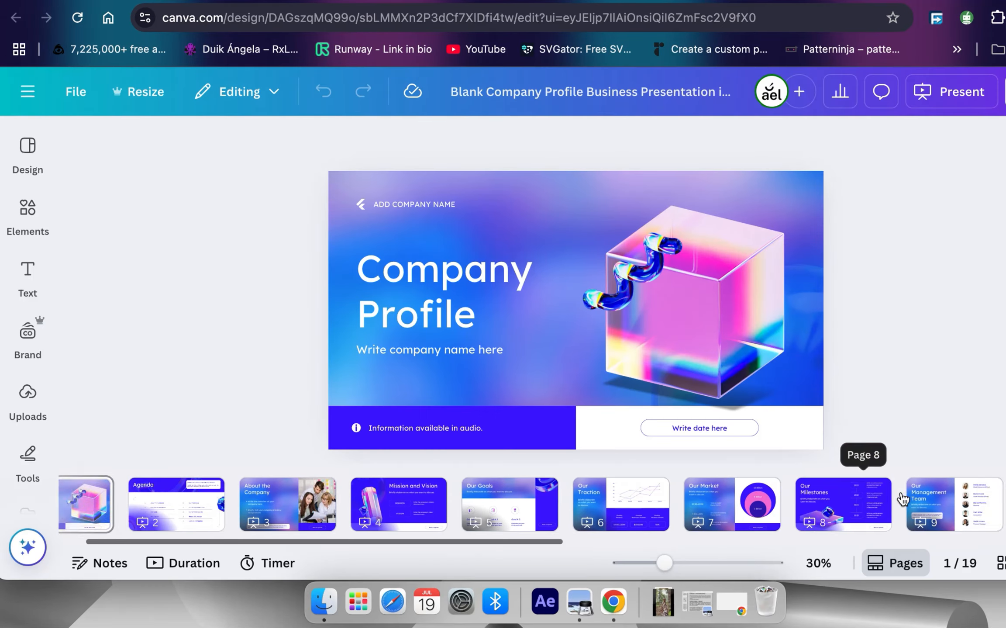
Open page 13 of the presentation and delete its "Connect with us." heading and all contact details
scroll(903, 498, "right", 15)
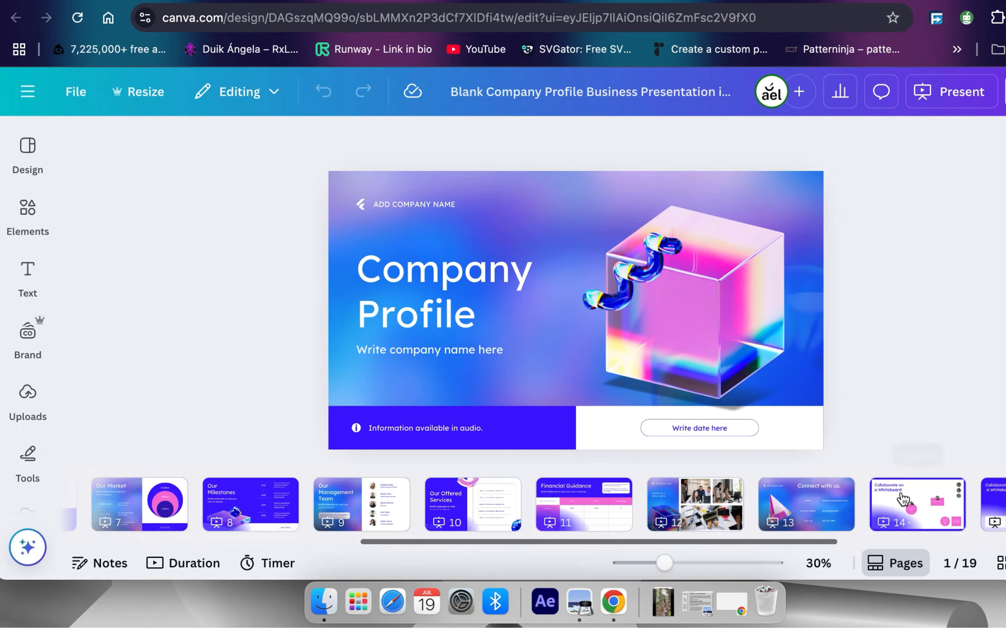
scroll(902, 498, "left", 10)
left_click(898, 517)
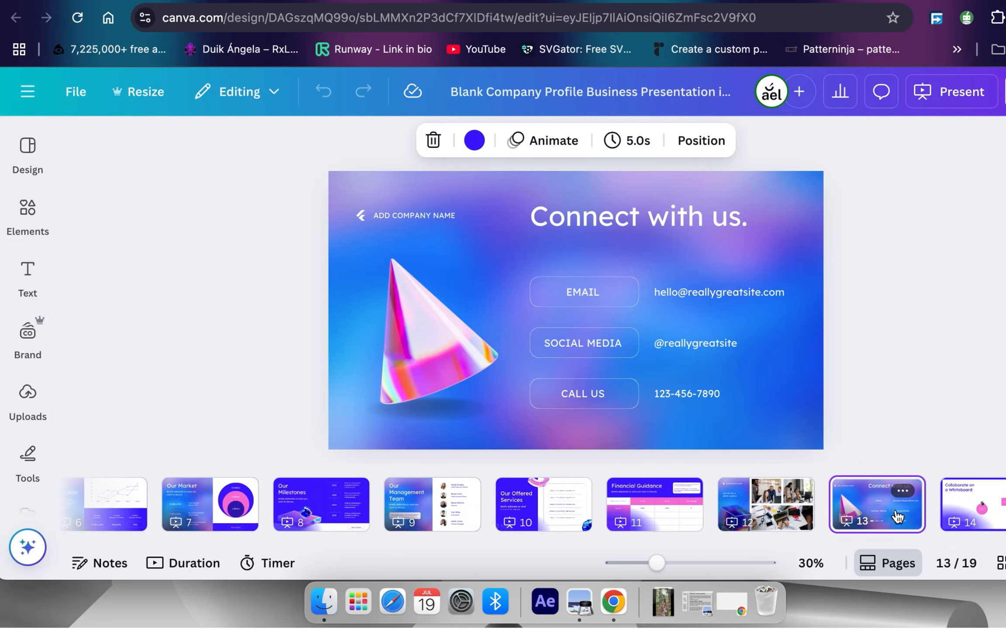
left_click(664, 294)
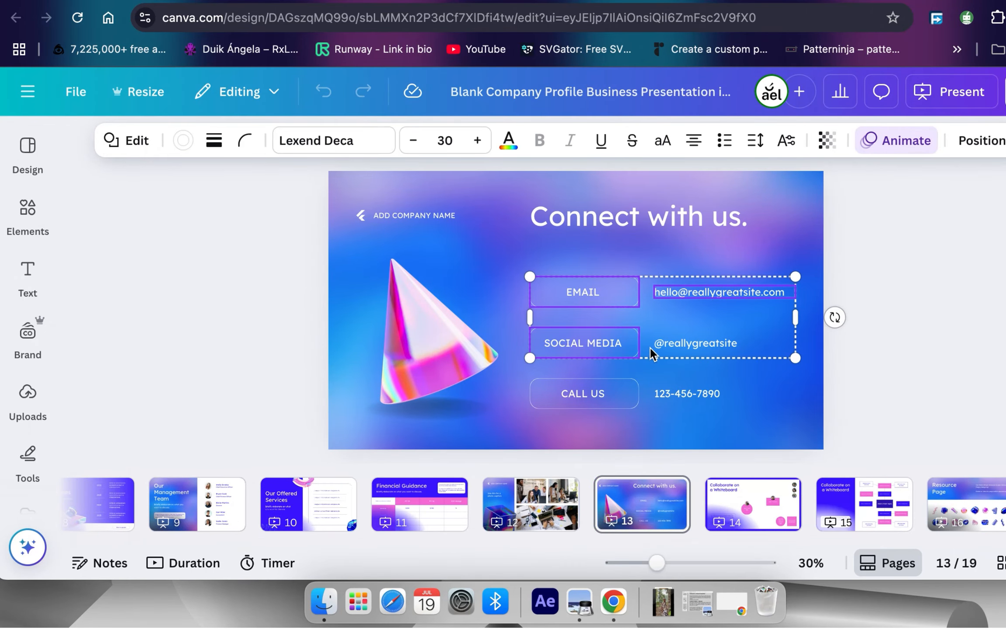
key("Delete")
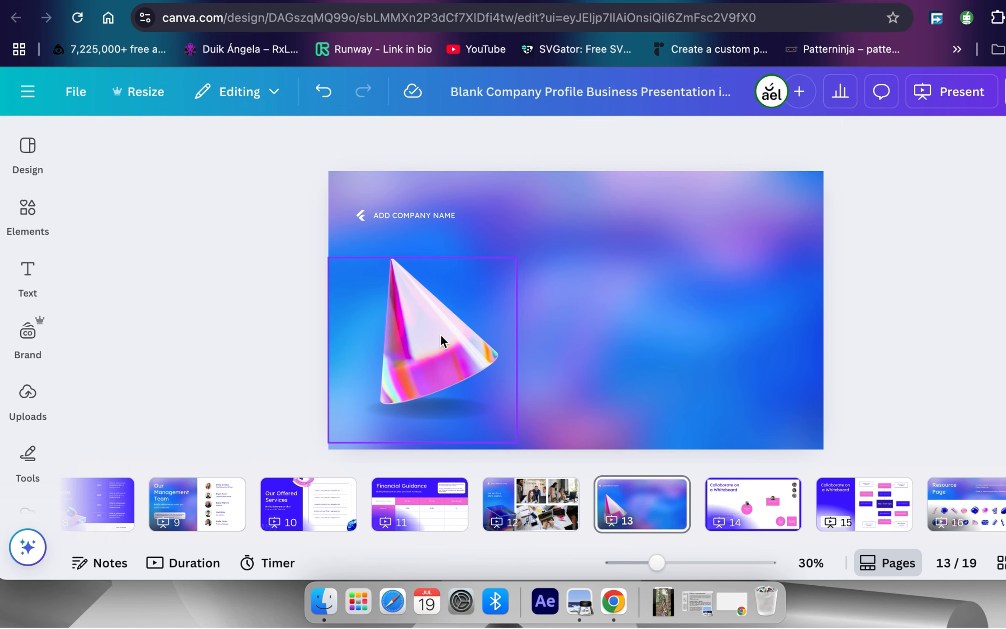
Change the colour behind page 13's background image to the charcoal swatch of the brand palette
left_click(710, 229)
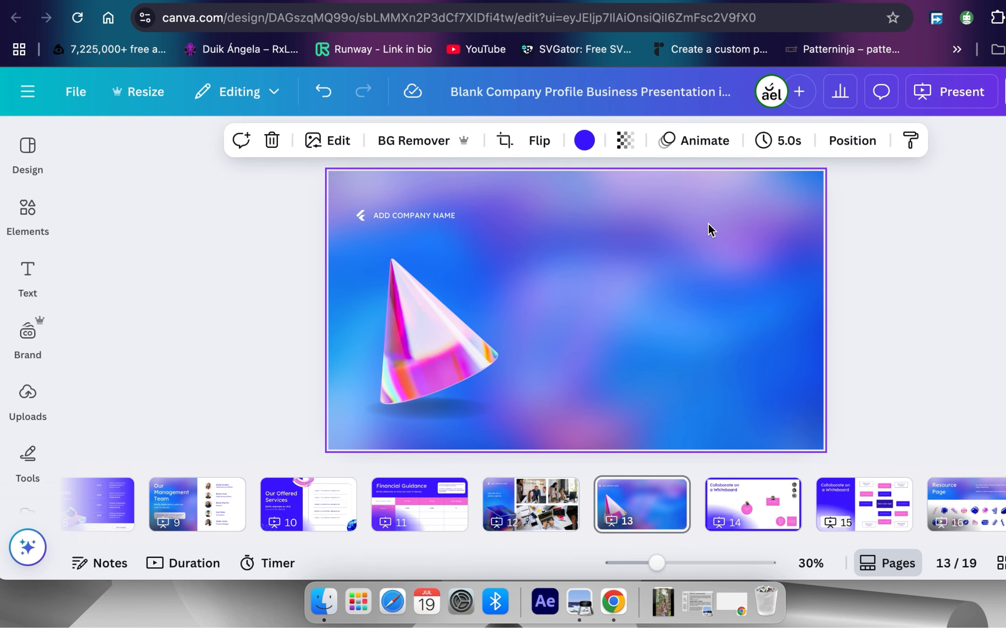
left_click(586, 151)
scroll(201, 418, "down", 5)
scroll(139, 393, "down", 2)
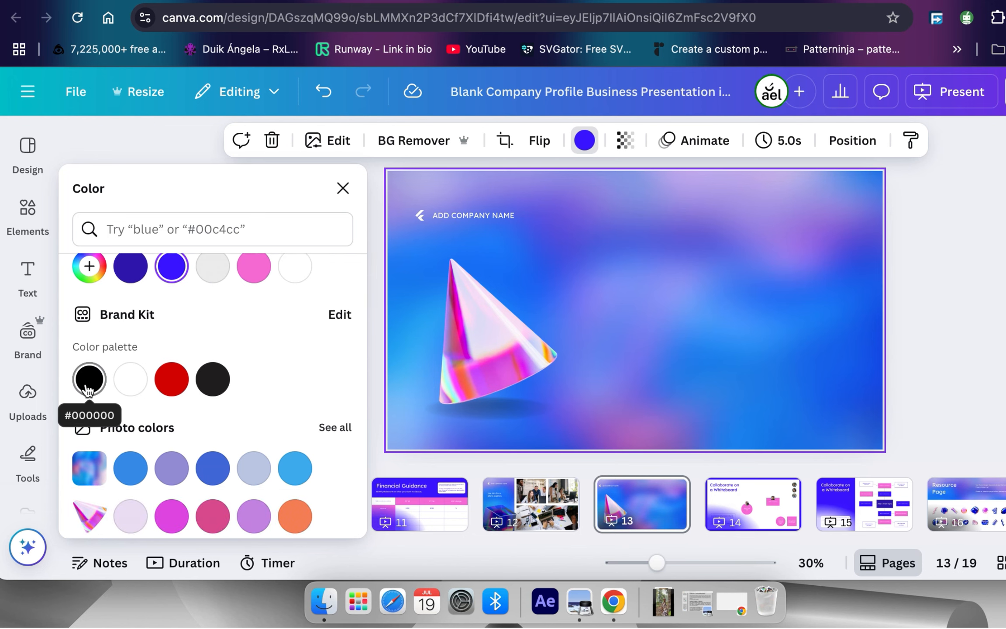
left_click(218, 382)
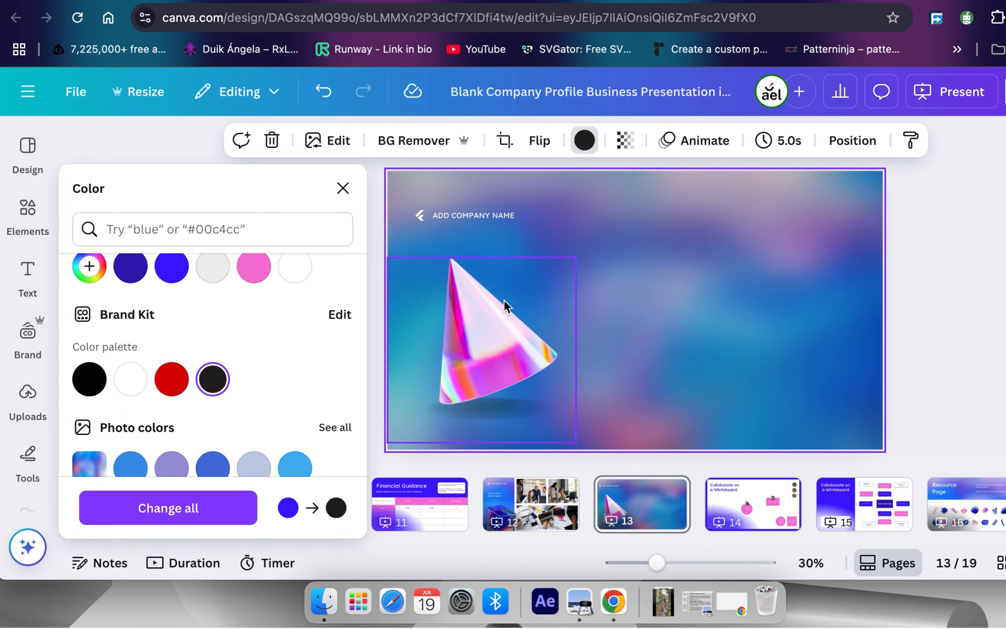
Turn page 13's background image grey by setting its saturation to -100
left_click(521, 245)
key("alt+1")
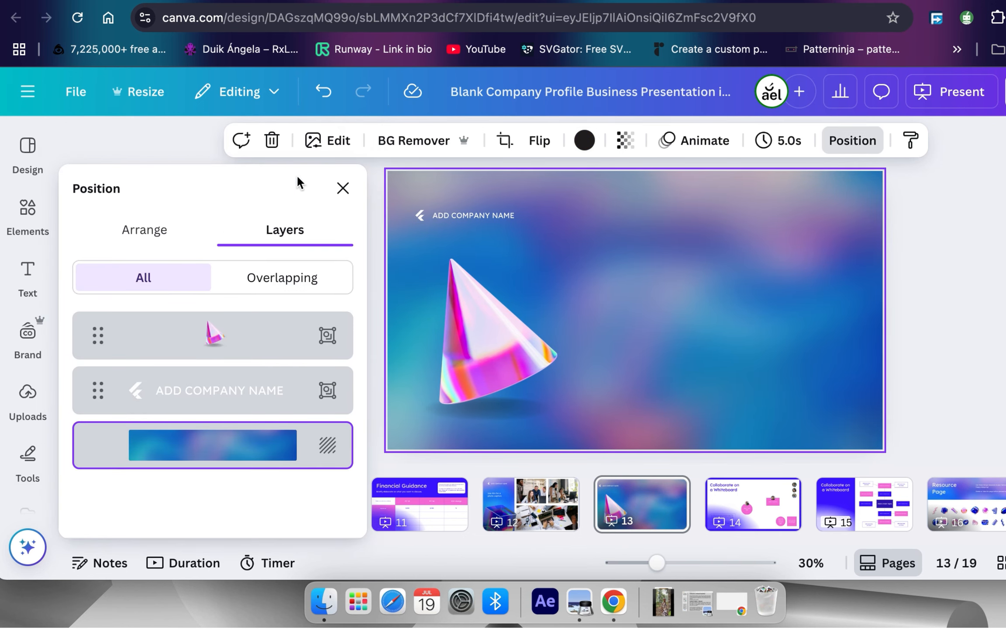
scroll(191, 380, "down", 4)
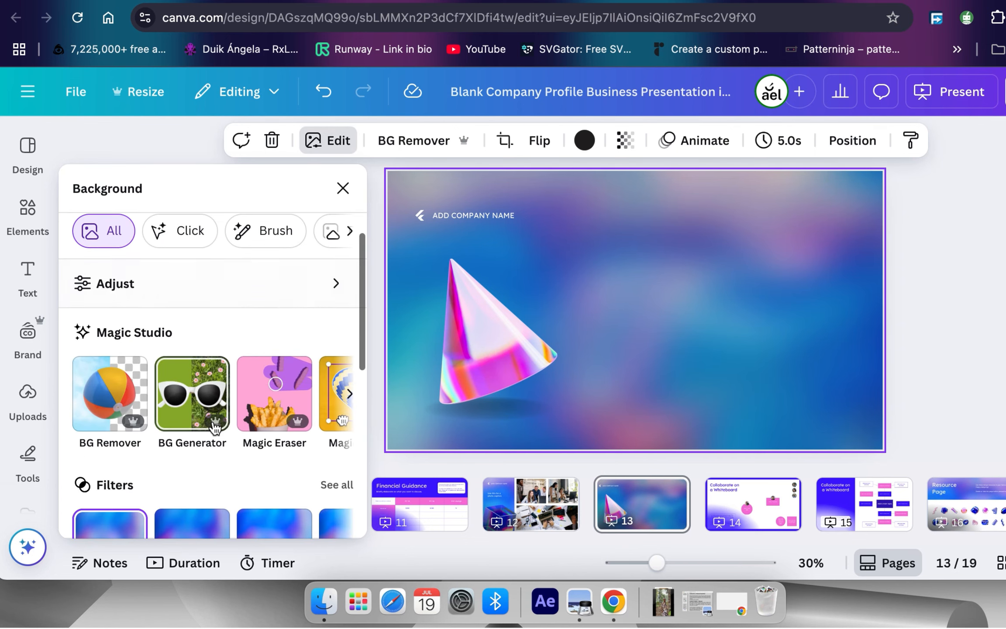
left_click(249, 288)
scroll(216, 440, "down", 5)
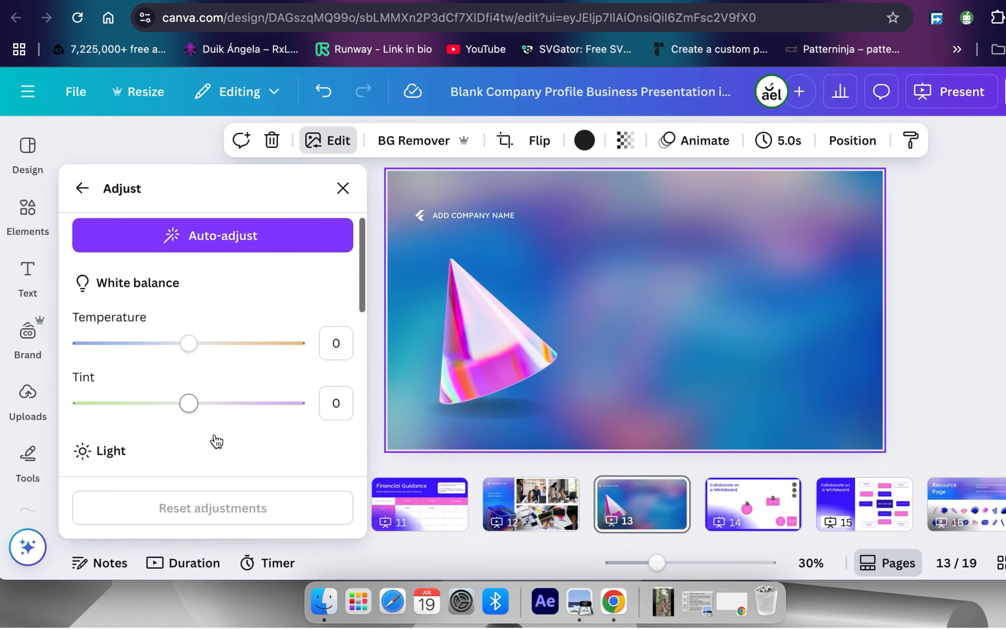
scroll(215, 441, "down", 5)
left_click_drag(189, 303, 2, 308)
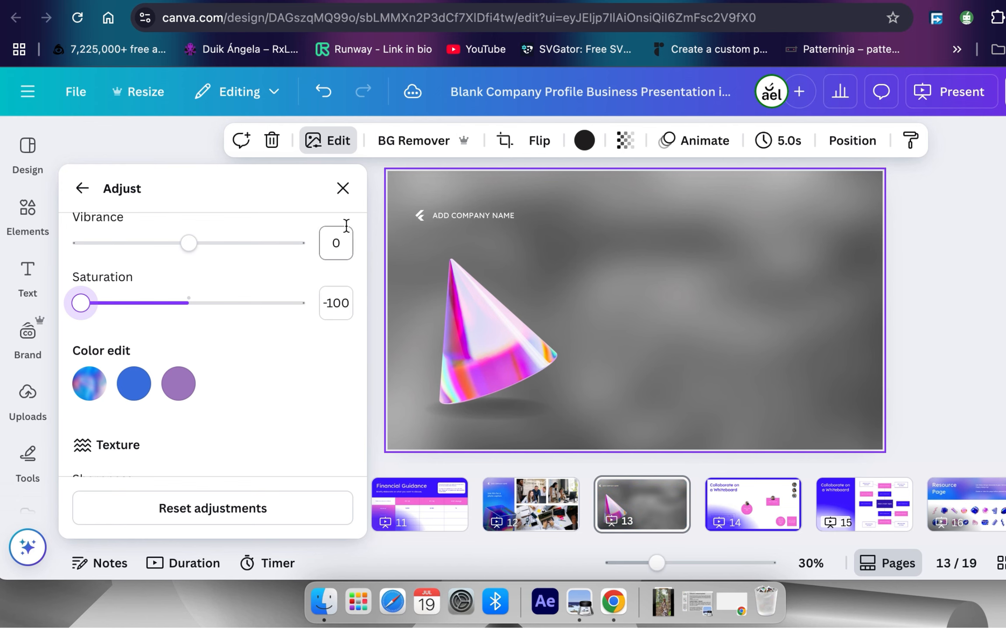
Set the cone image's saturation to -100 and delete the company name placeholder with its logo
left_click(476, 262)
left_click_drag(188, 302, 21, 319)
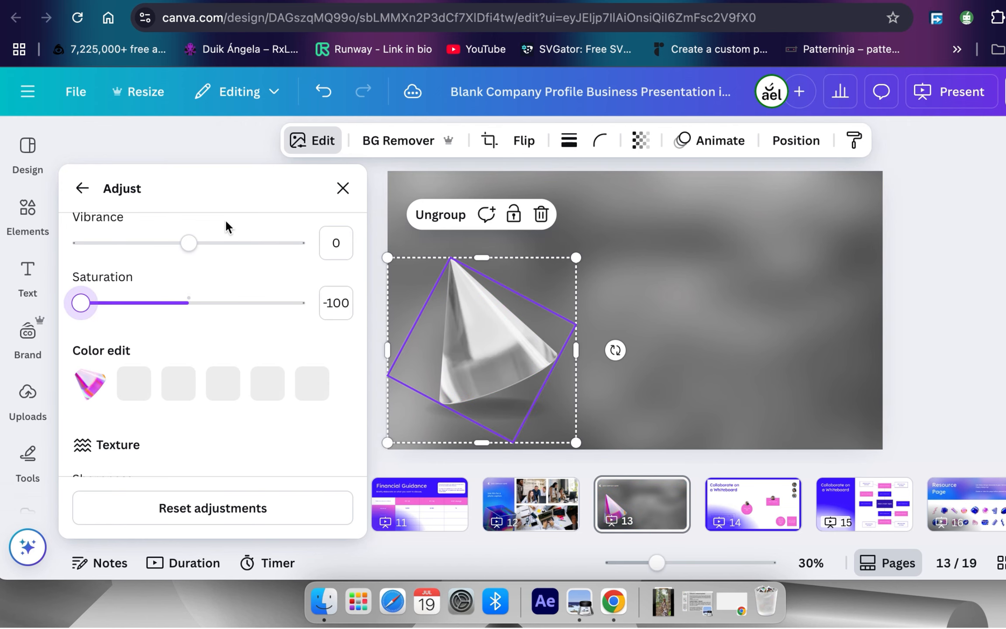
left_click(343, 188)
key("Escape")
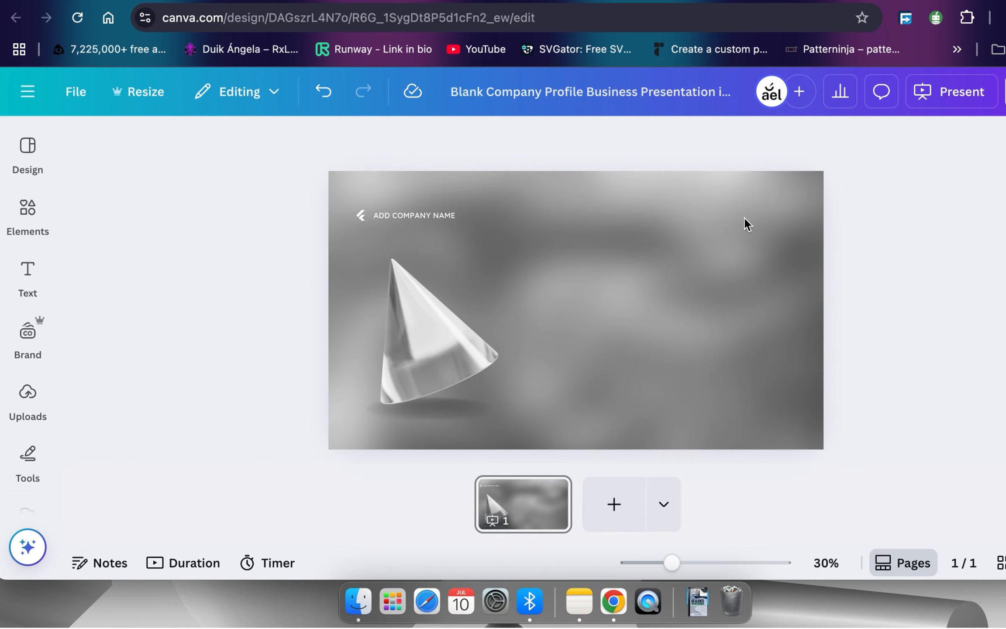
left_click(434, 218)
left_click(355, 217)
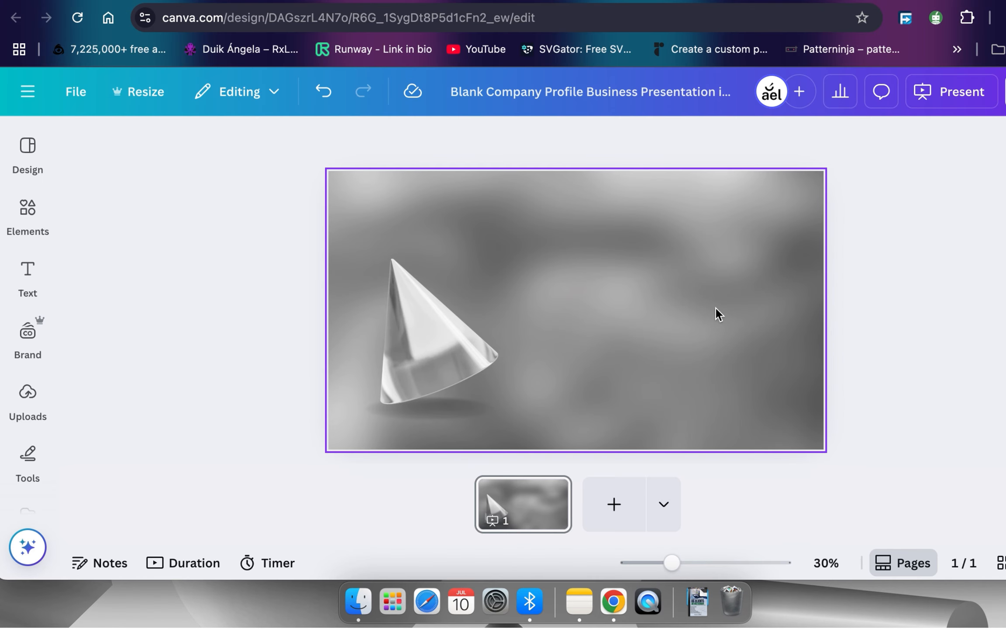
Place the portrait photo in the slide's lower-left area and shrink the cone into the lower-right corner
left_click_drag(589, 328, 579, 396)
left_click_drag(747, 254, 764, 366)
left_click_drag(568, 359, 414, 359)
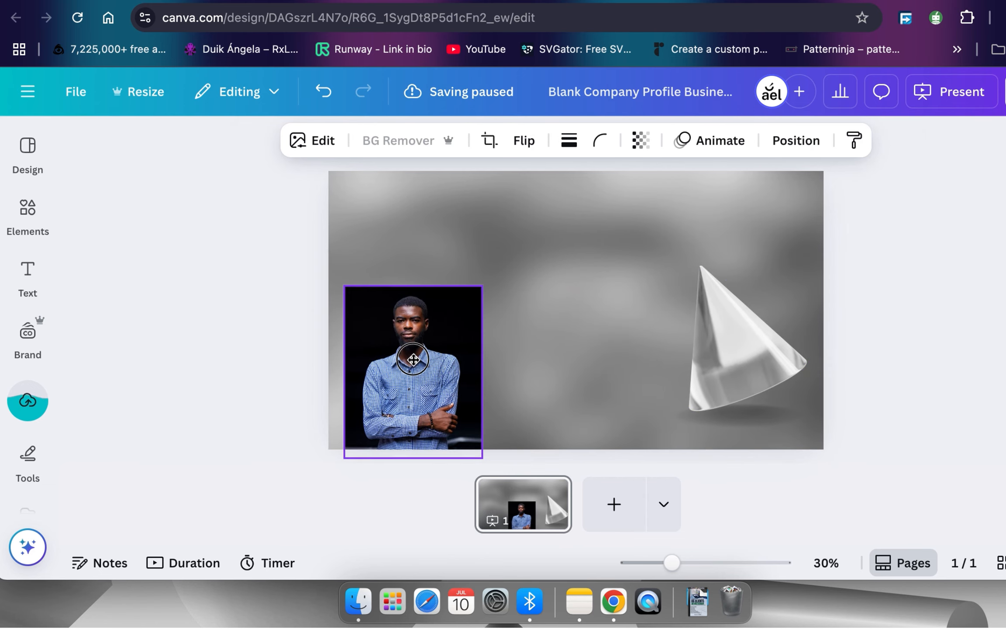
left_click(638, 262)
left_click_drag(829, 261, 737, 352)
left_click_drag(692, 404, 789, 411)
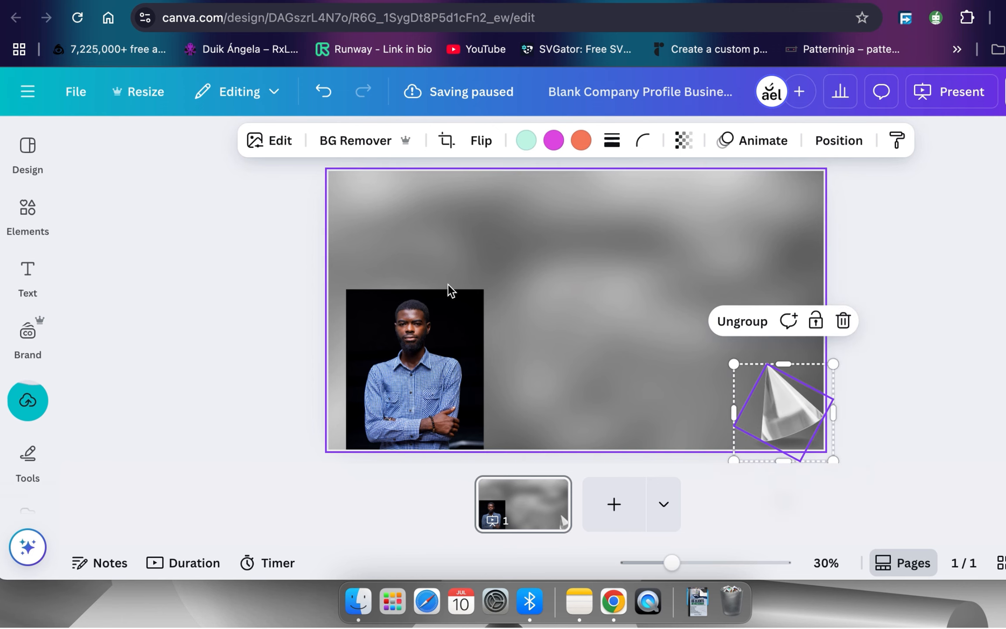
Remove the portrait photo's background, crop it, and enlarge it in the slide's lower-left corner
left_click(387, 406)
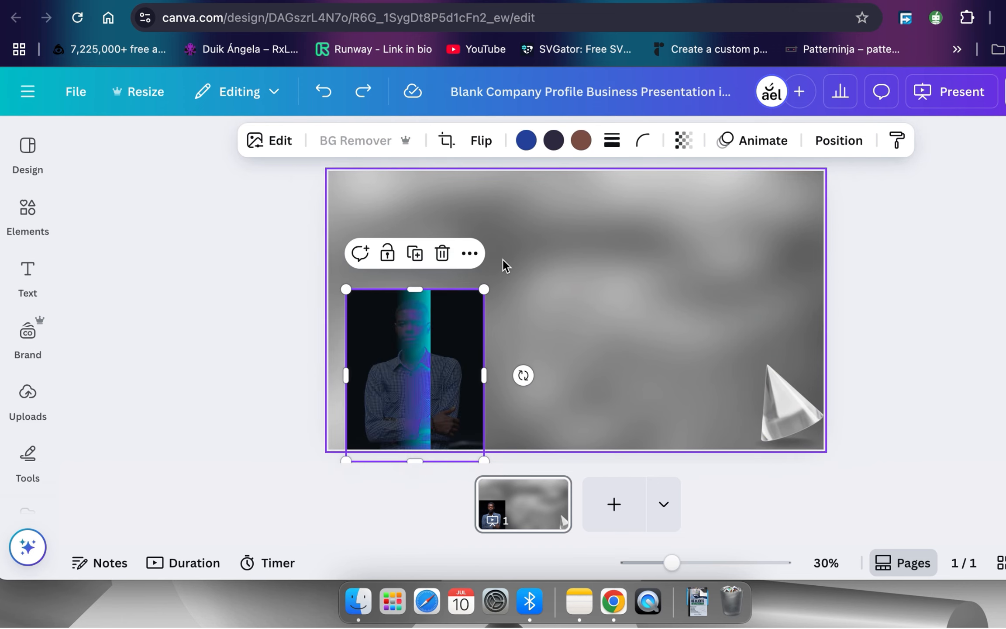
left_click_drag(412, 457, 412, 413)
left_click_drag(484, 413, 454, 419)
left_click_drag(429, 454, 429, 463)
left_click_drag(420, 422, 419, 410)
left_click_drag(514, 278, 532, 259)
left_click(770, 282)
left_click_drag(433, 385, 426, 384)
left_click(770, 288)
left_click(426, 385)
Try the Duotone effect on the portrait and undo it
left_click(269, 140)
scroll(238, 494, "down", 5)
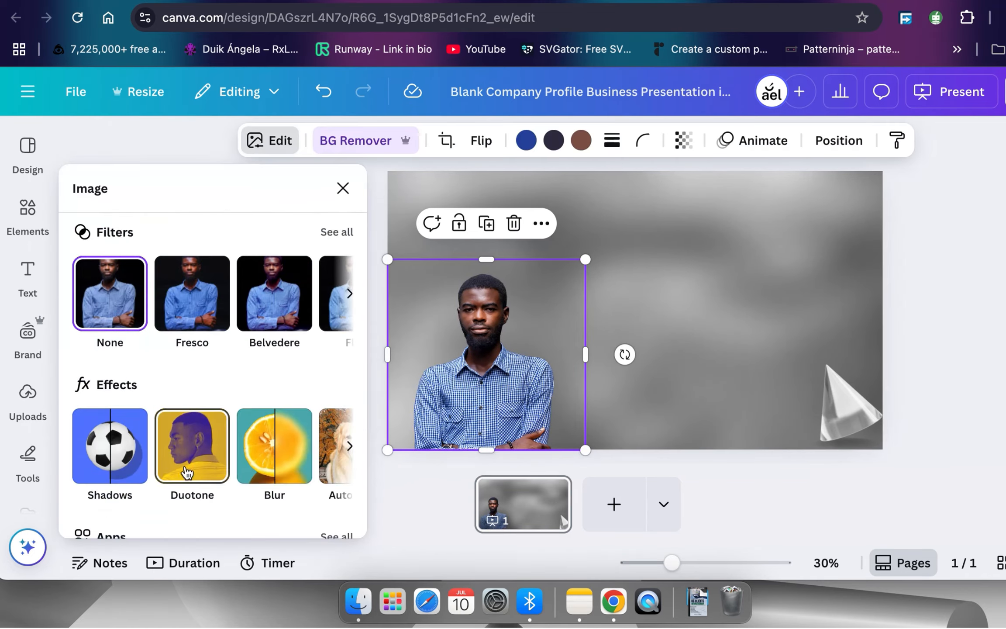
left_click(189, 441)
scroll(191, 485, "up", 5)
key("super+z")
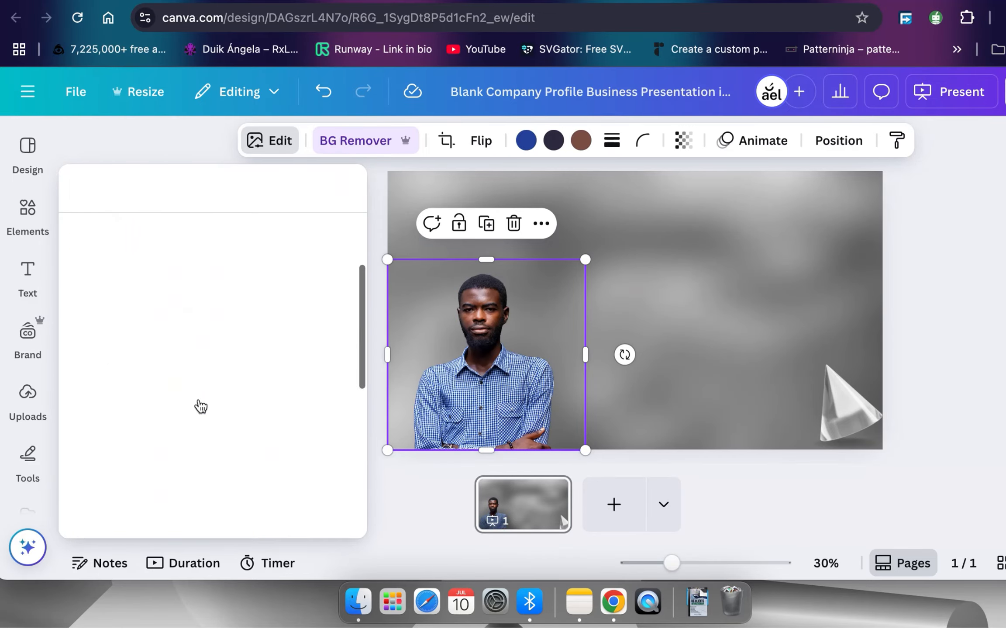
Try Torn and other presets of the Slice effect on the portrait
scroll(263, 476, "down", 4)
scroll(266, 477, "right", 5)
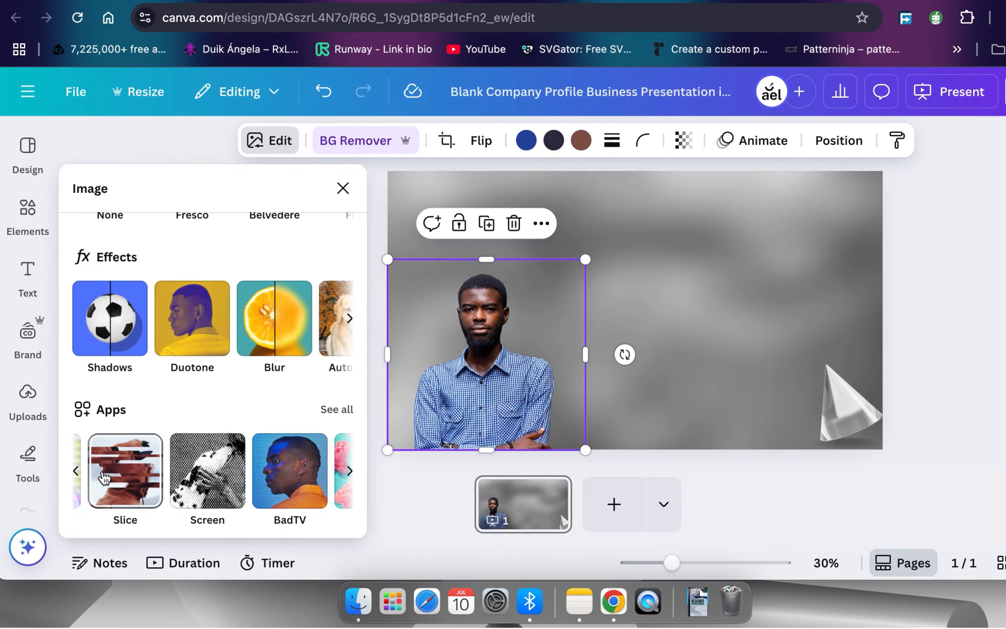
left_click(105, 461)
scroll(153, 393, "down", 5)
left_click(155, 454)
left_click(200, 417)
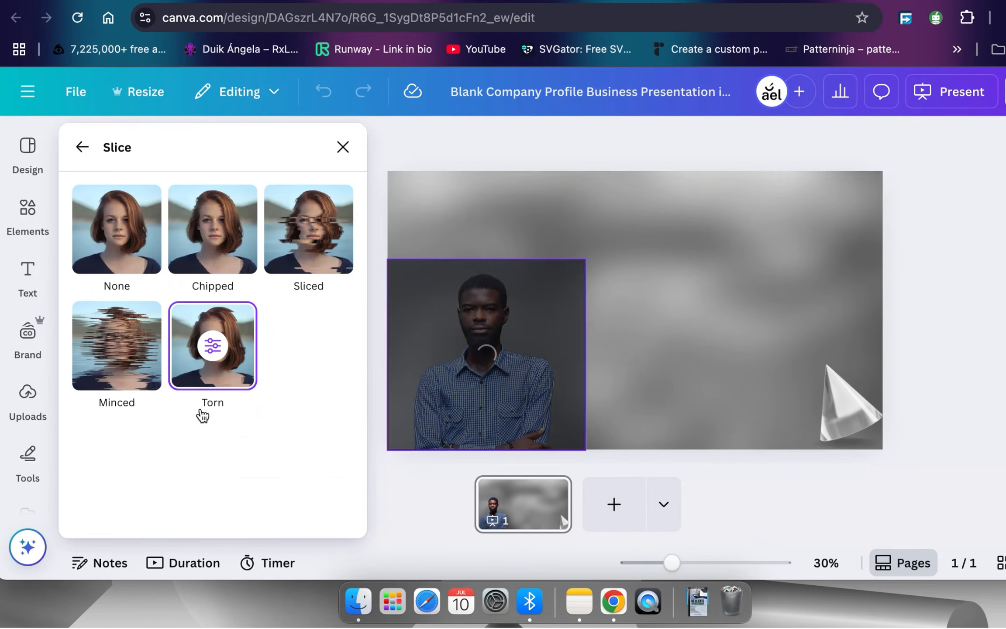
left_click(292, 284)
left_click_drag(218, 474, 96, 474)
left_click(209, 244)
scroll(248, 409, "down", 3)
left_click_drag(225, 421, 163, 420)
mouse_move(128, 348)
left_mouse_down()
mouse_move(97, 347)
mouse_move(119, 347)
left_mouse_up()
left_click_drag(84, 495, 200, 497)
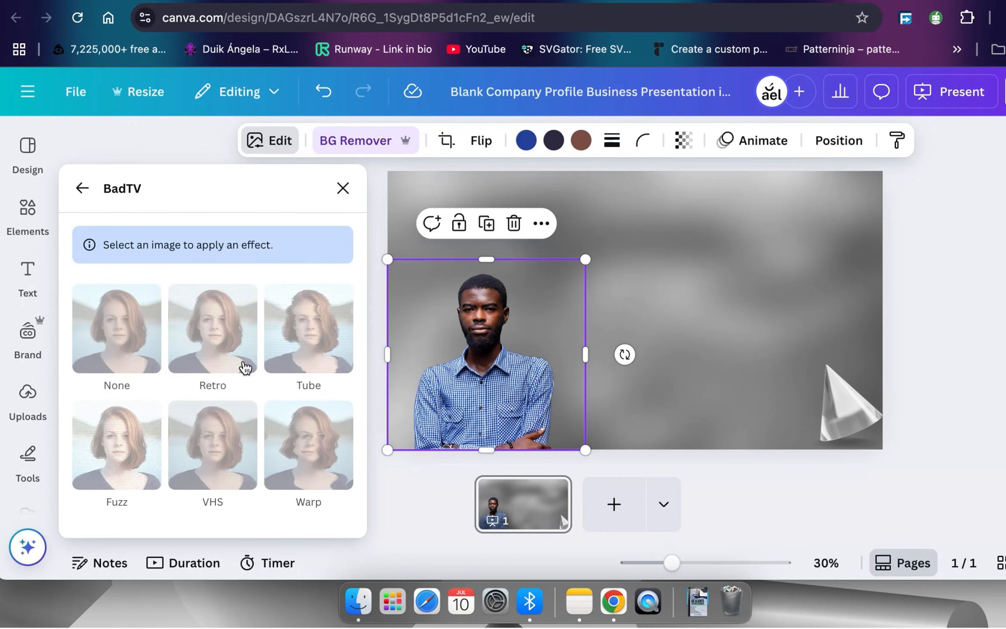
Apply the BadTV Tube effect to the portrait with scanlines width 0.46 and static 0.29
left_click(305, 385)
left_click(179, 366)
left_click(303, 249)
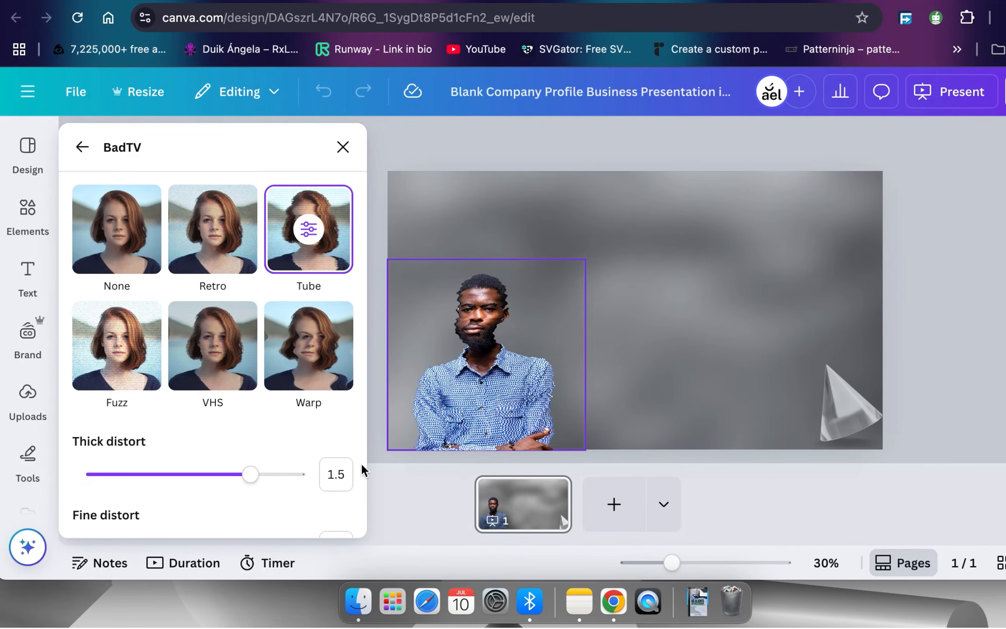
scroll(237, 472, "down", 4)
left_click_drag(234, 375, 221, 375)
left_click_drag(195, 450, 171, 472)
scroll(197, 459, "down", 2)
scroll(214, 511, "down", 2)
left_click(156, 466)
scroll(188, 498, "down", 2)
scroll(197, 484, "down", 2)
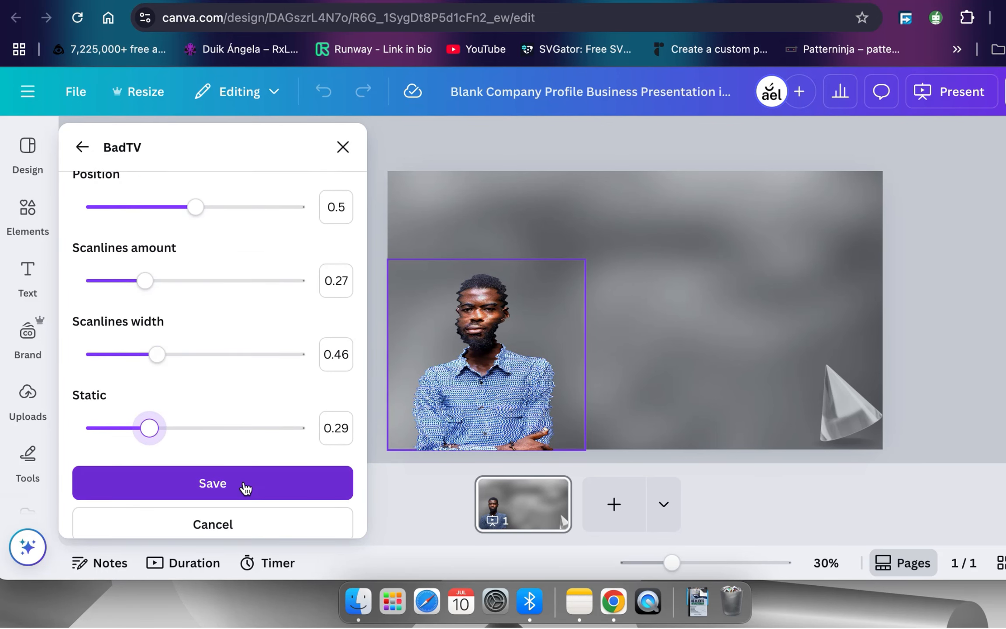
left_click(250, 489)
Apply the Astro filter from the Cool group to the portrait
left_click(82, 186)
scroll(184, 393, "right", 5)
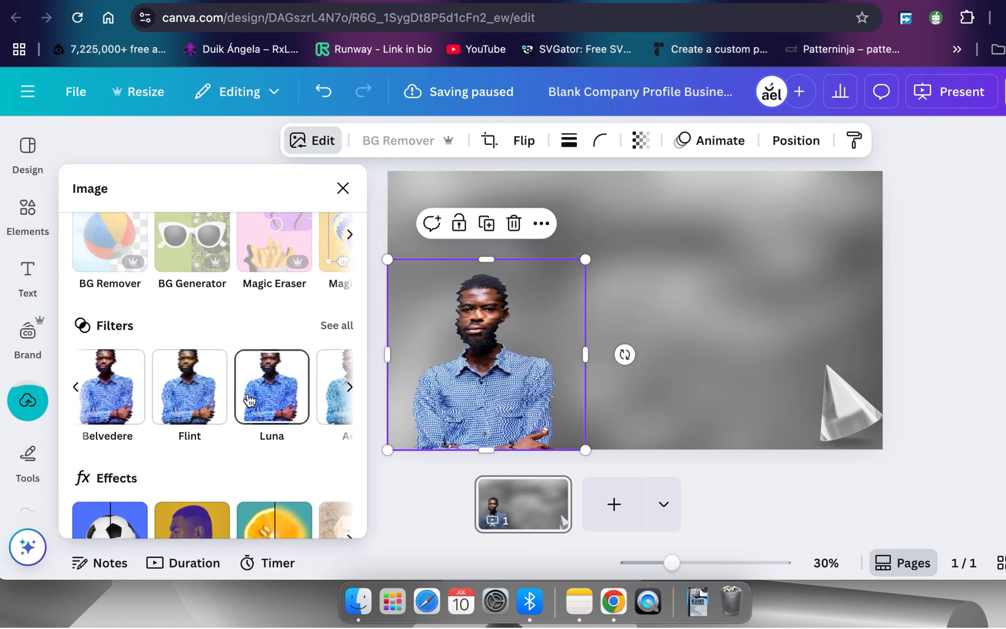
left_click(335, 334)
scroll(275, 440, "down", 3)
scroll(275, 440, "down", 3)
left_click(314, 275)
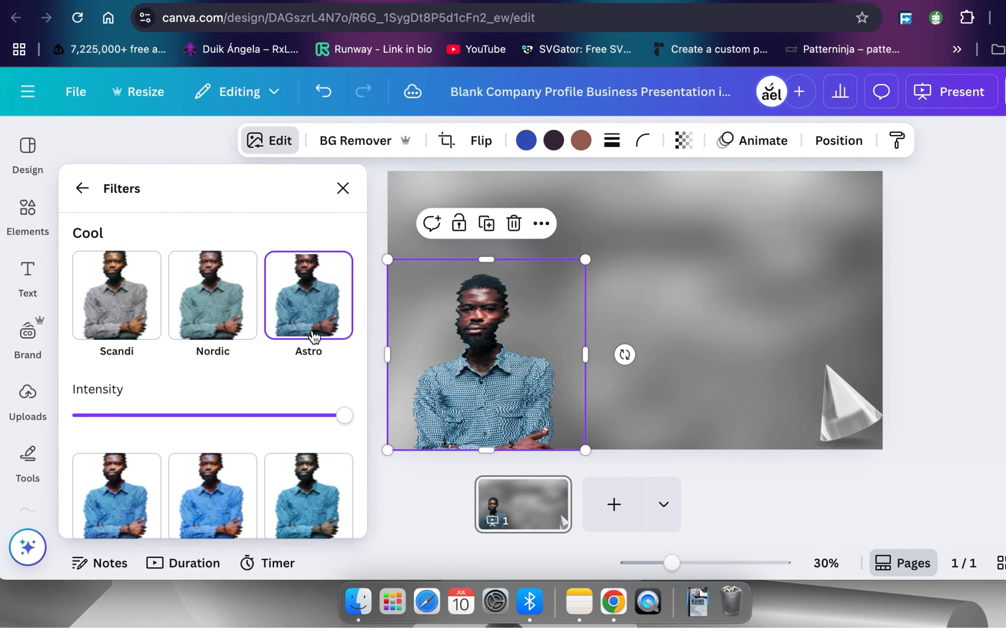
scroll(262, 306, "down", 3)
Scale the portrait down slightly, keeping it against the slide's bottom-left corner
left_click(918, 311)
left_click(415, 349)
left_click_drag(525, 259, 512, 274)
key("Escape")
Add the round Brand Kit logo near the slide's upper-left corner, coloured as a black circle with white lettering
left_click(27, 332)
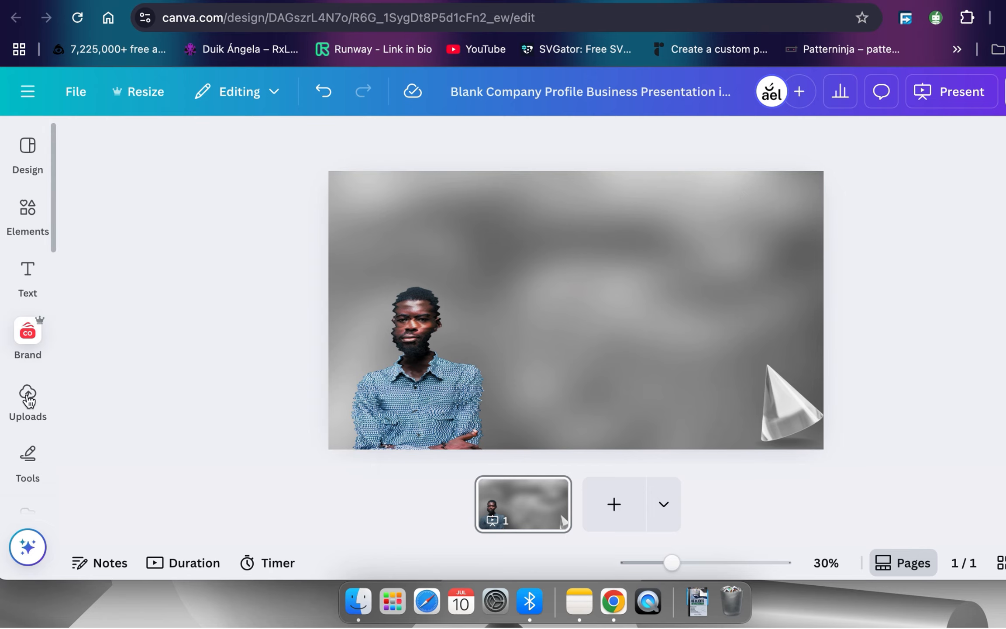
left_click(124, 353)
left_click_drag(685, 262, 540, 228)
left_click(350, 353)
left_click(634, 140)
left_click(713, 296)
left_click(522, 211)
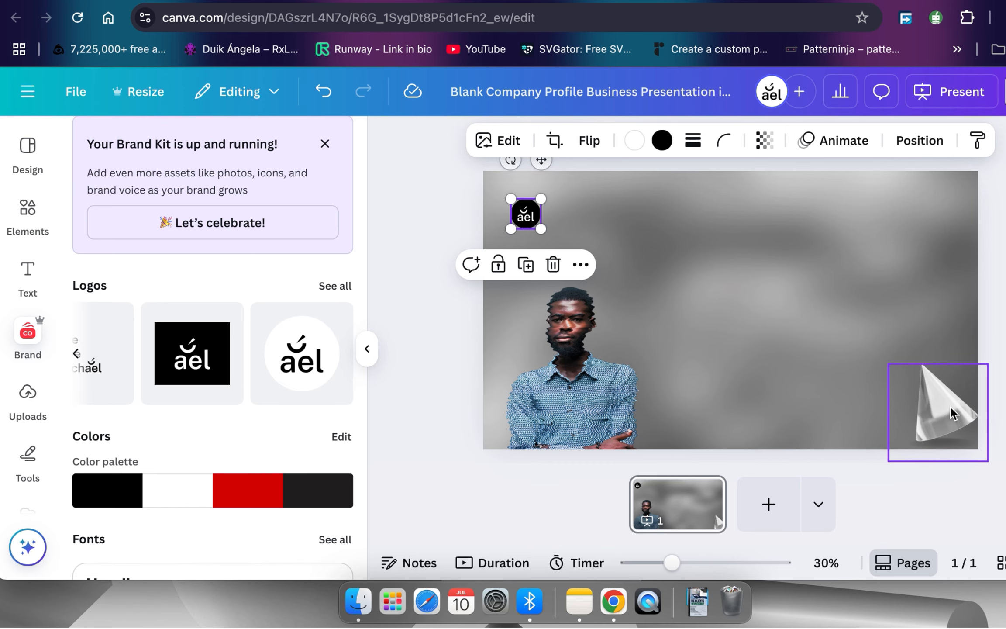
Try adding a Brand Kit subheading text box to the slide and undo it
left_click(742, 353)
key("t")
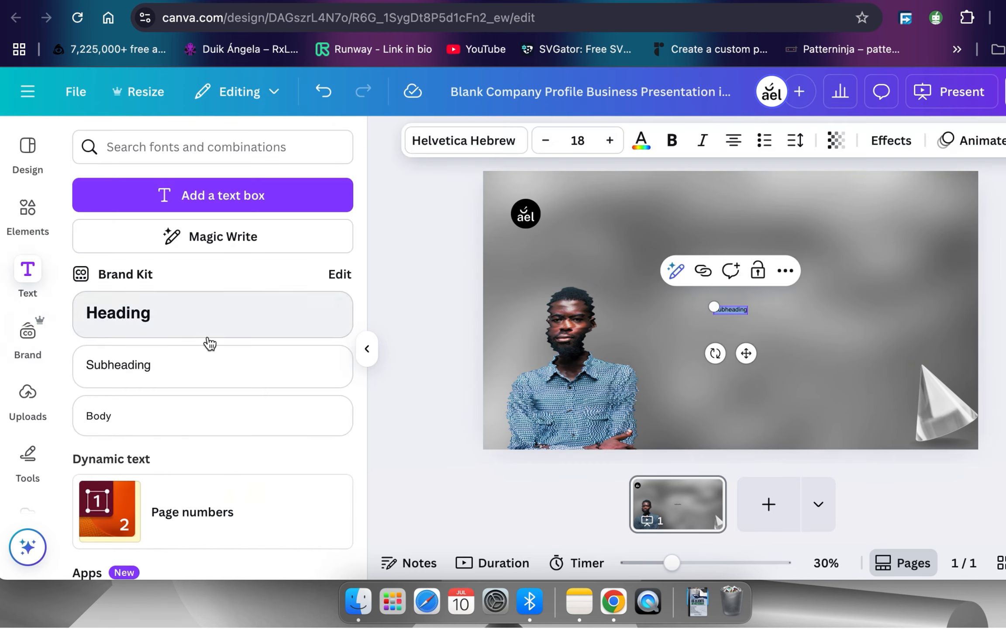
key("super+z")
Add the font combination with a bold name line above "Swimming Instructor" to the slide's upper-right area
scroll(261, 414, "down", 5)
scroll(262, 416, "down", 15)
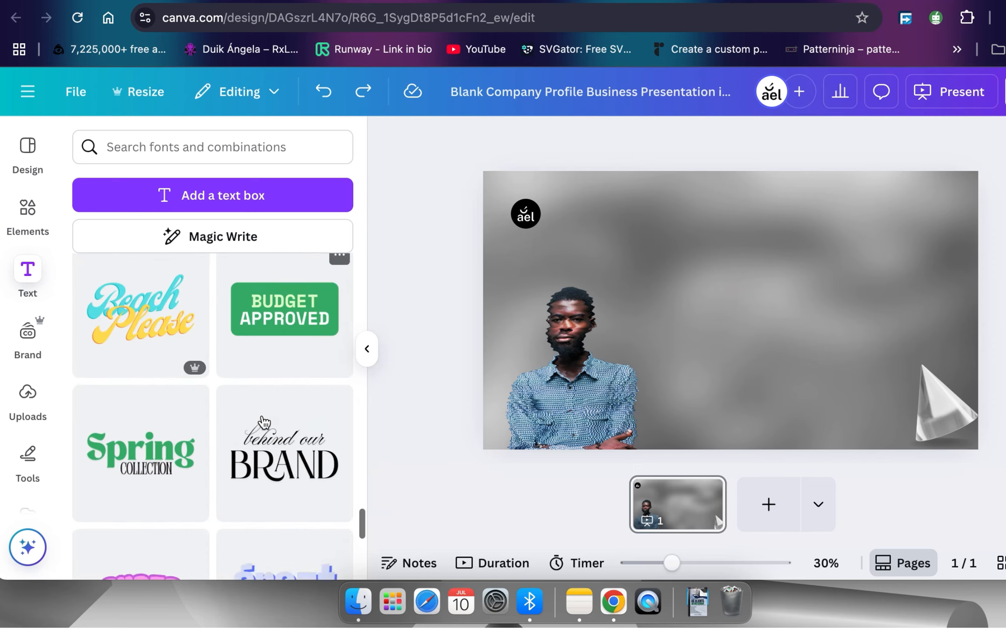
scroll(264, 422, "down", 15)
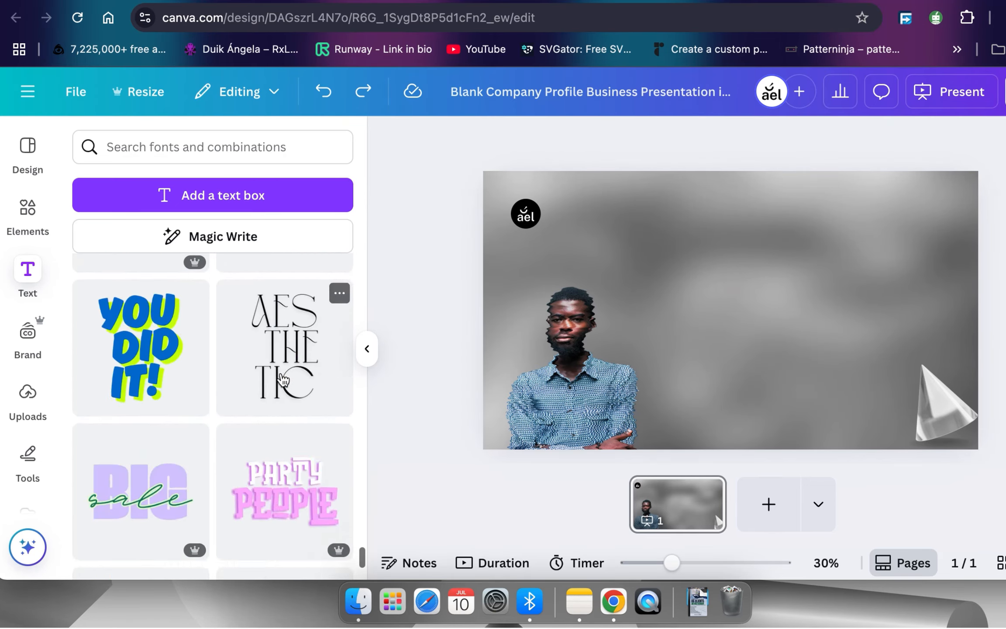
scroll(283, 380, "down", 15)
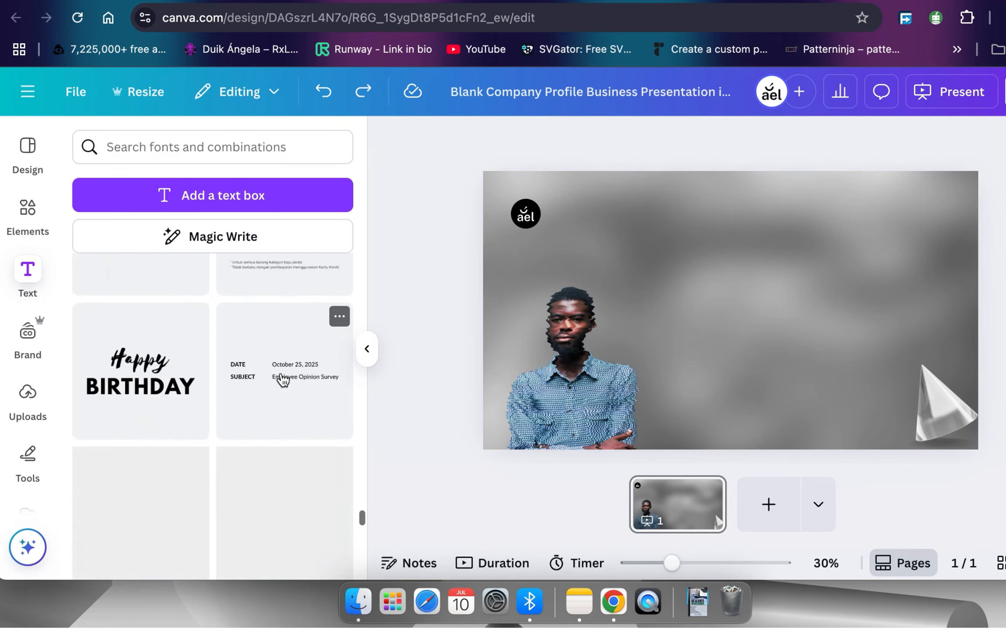
scroll(283, 380, "down", 15)
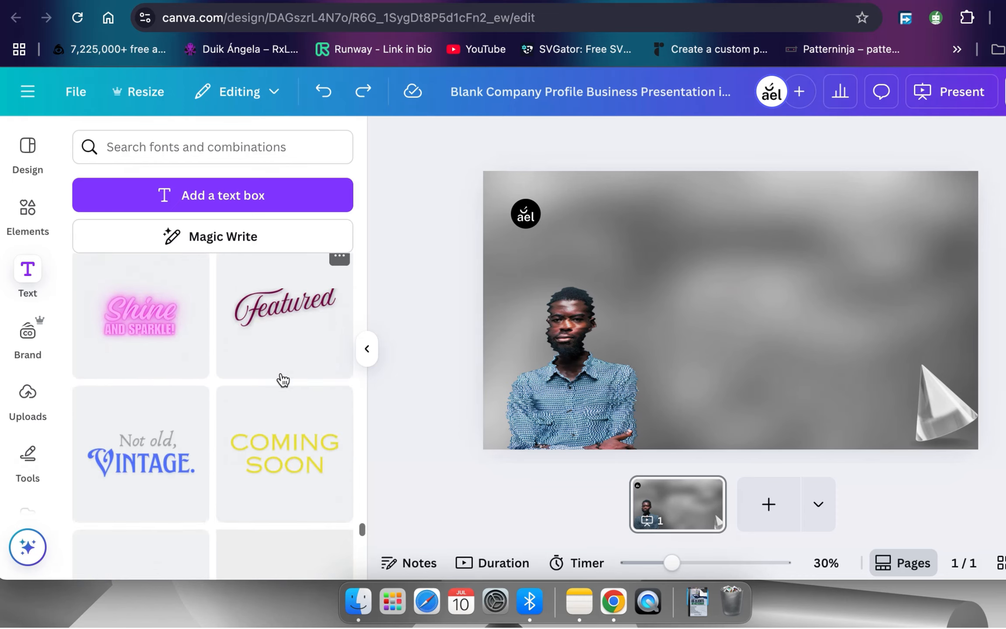
scroll(283, 380, "down", 10)
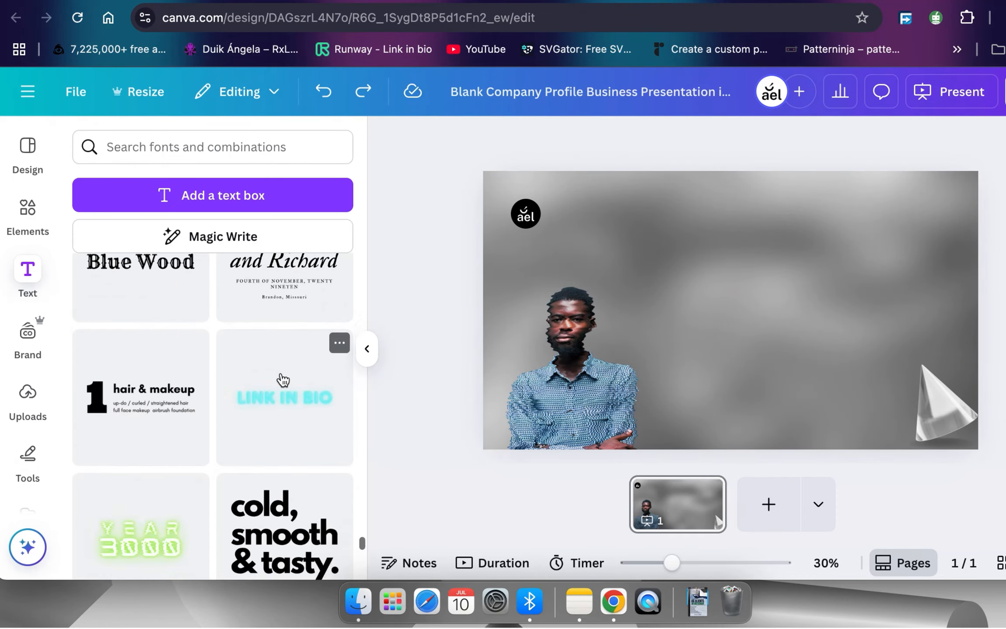
scroll(283, 380, "down", 10)
left_click_drag(283, 380, 835, 245)
Replace the name line of the new text with the greeting "HI, I'M" followed by the person's first name
double_click(815, 246)
type("HI, I'M OMON")
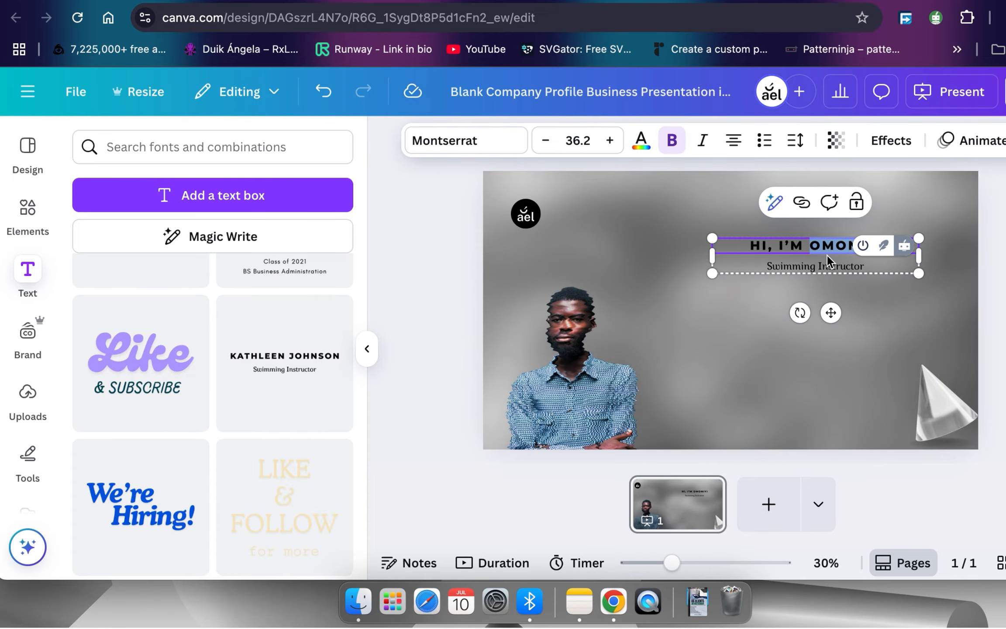
Consult the AI-Driven Web Banner Design Framework chat in DeepSeek and replace "Swimming Instructor" with "AI Tools Cut Your Work Hours by 50%"
left_click(841, 267)
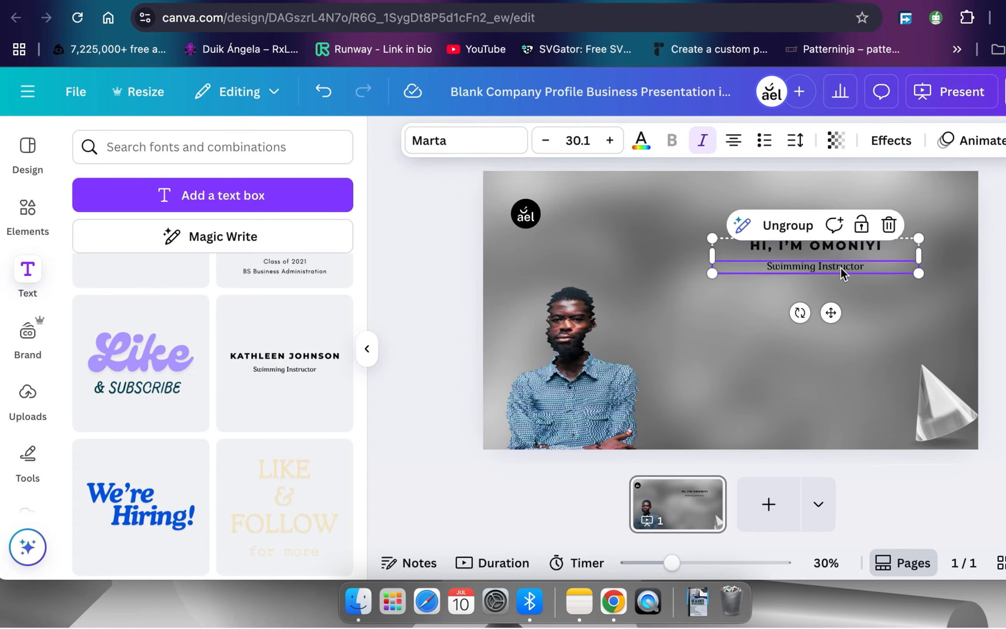
left_click(864, 251)
left_click(901, 263)
left_click(878, 247)
left_click(838, 265)
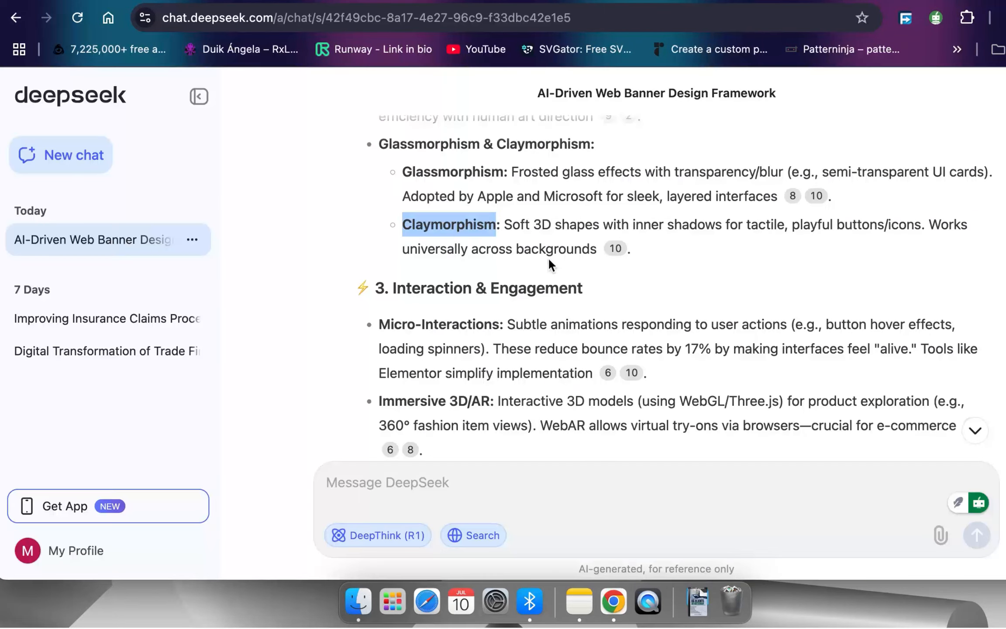
scroll(548, 257, "up", 10)
scroll(549, 257, "down", 15)
scroll(548, 258, "up", 8)
left_click_drag(466, 225, 501, 226)
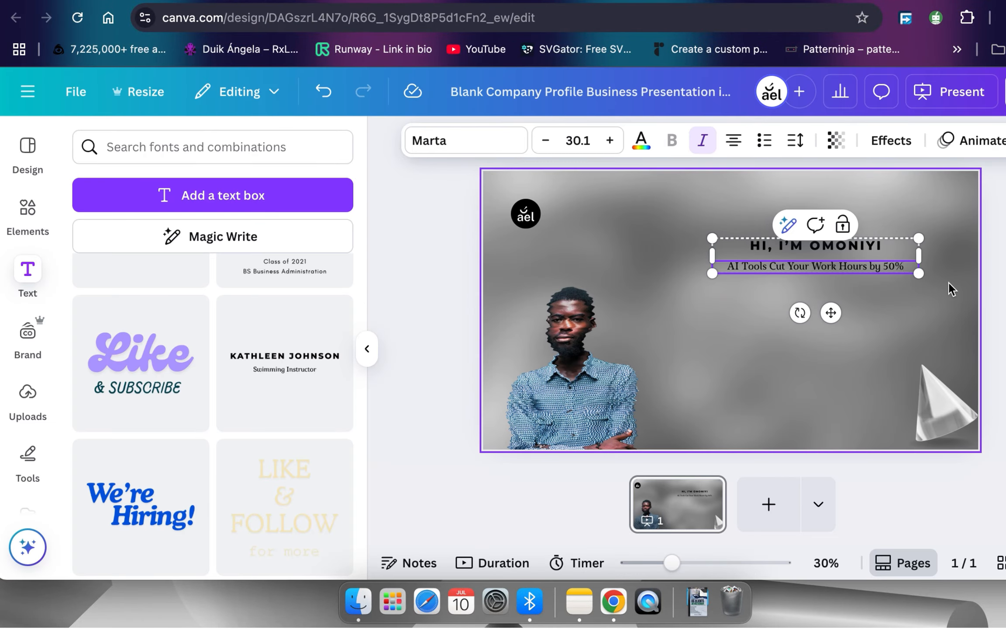
key("Escape")
key("Escape")
Move the text group slightly right so its left edge lines up with the slide's vertical centre line
left_click(842, 260)
left_click(906, 244)
key("Escape")
key("Escape")
left_click_drag(843, 263, 863, 248)
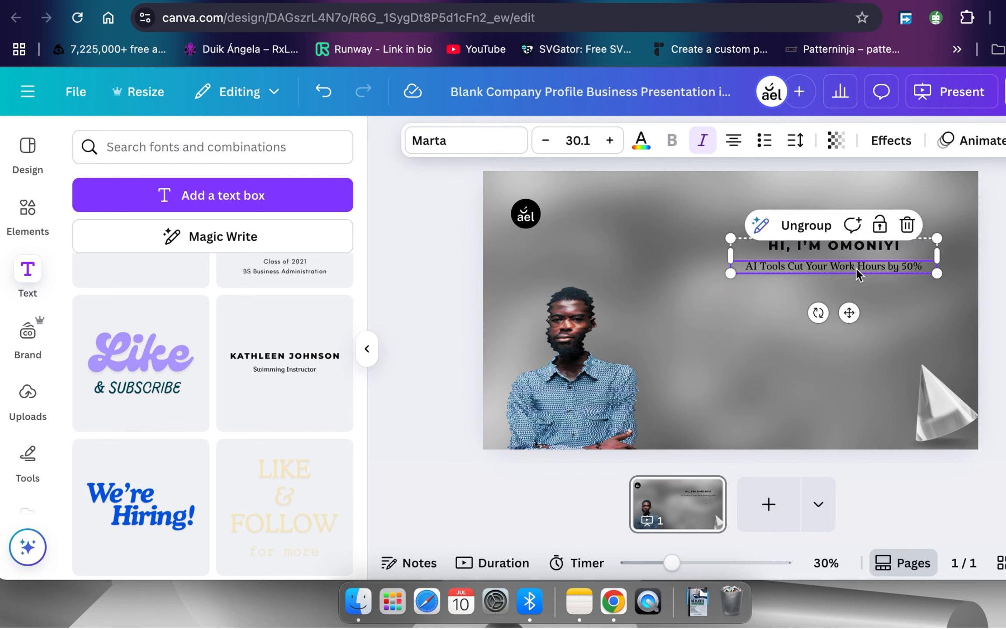
left_click(994, 248)
Add the person's surname to the greeting line and set that line's font to Agrandir Grand without bold
left_click(865, 245)
left_click(865, 246)
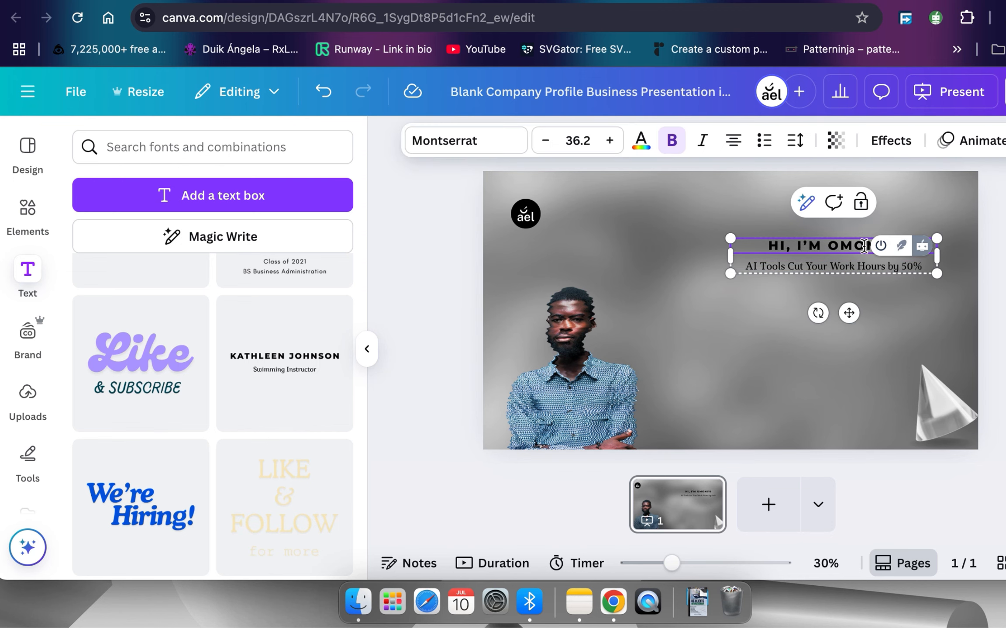
left_click(442, 144)
left_click(263, 427)
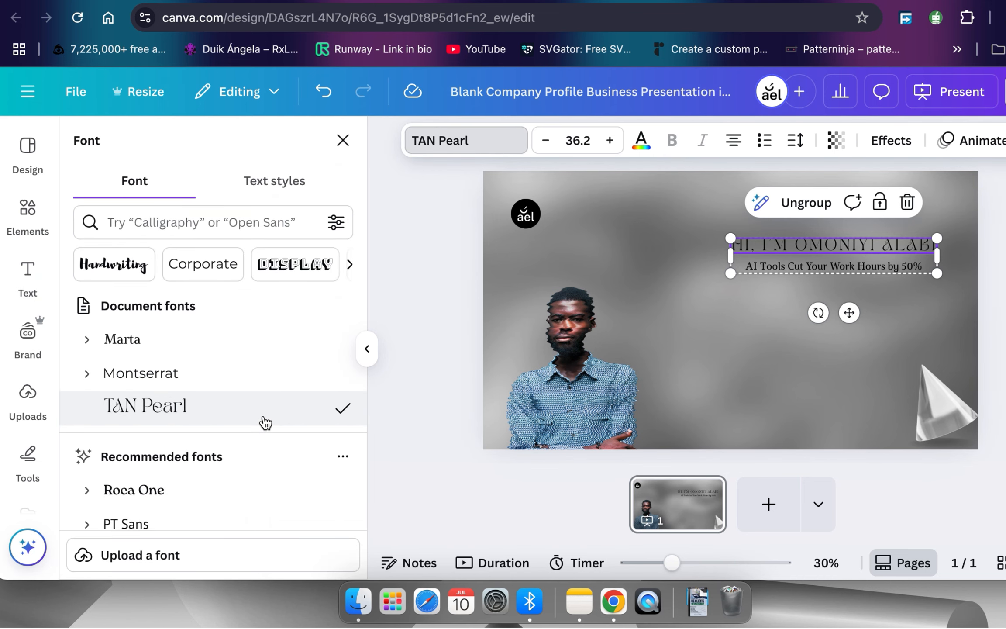
scroll(252, 456, "down", 5)
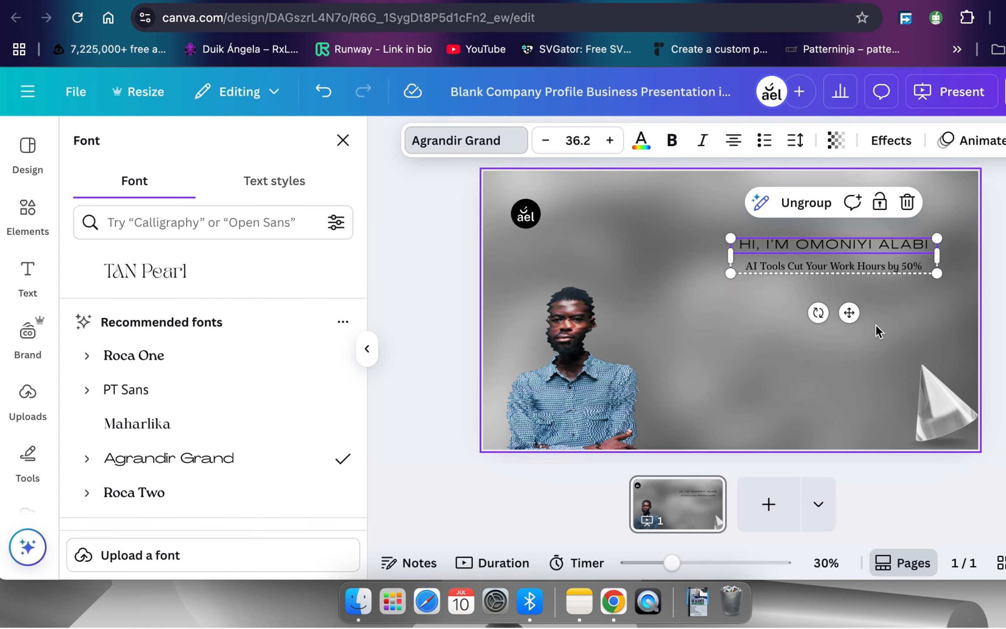
key("super+b")
key("super+b")
Try Belleza and Glacial Indifference on the subtitle line and set its font to PT Sans
left_click(889, 270)
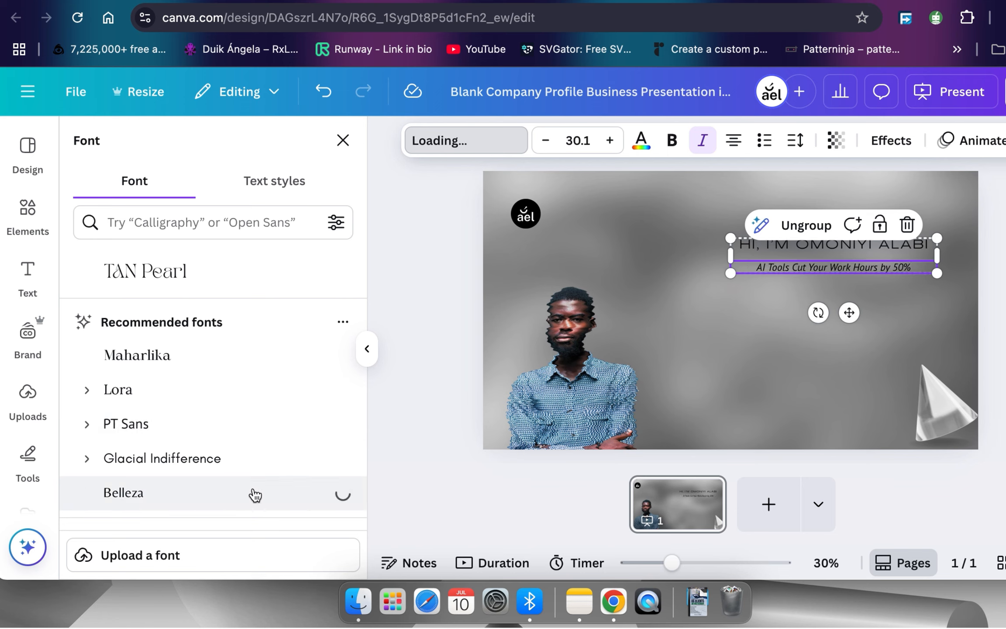
left_click(233, 464)
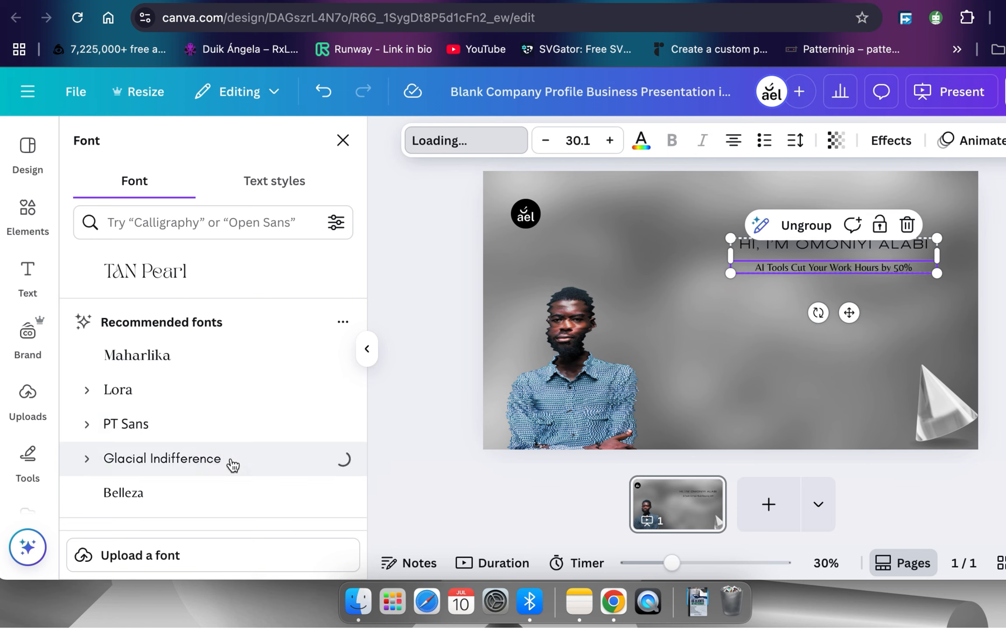
left_click(222, 437)
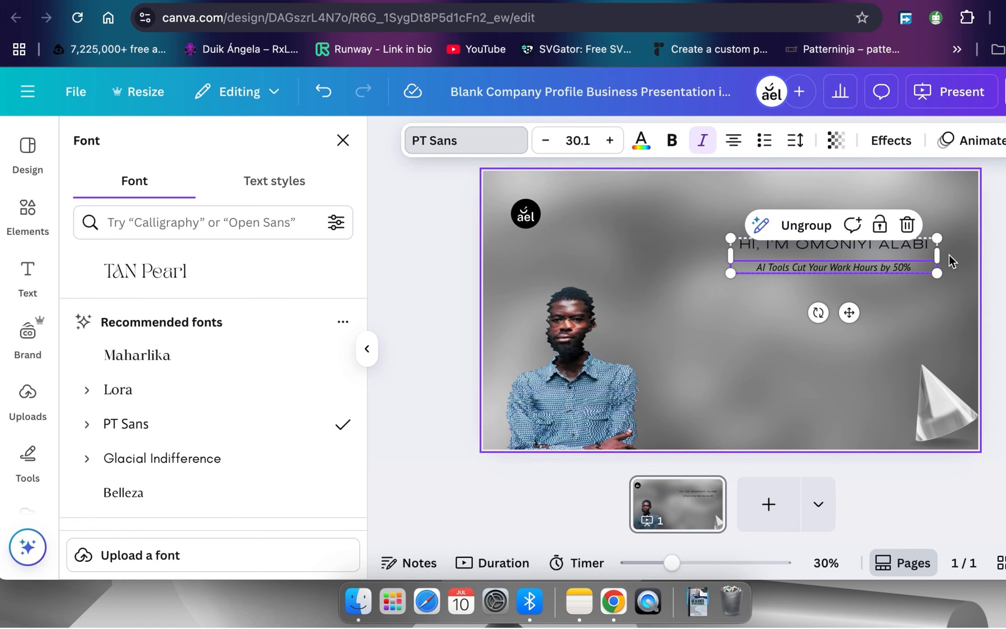
left_click(1000, 314)
Apply the Neon text effect to the greeting line with intensity 100
left_click(880, 252)
left_click(872, 245)
left_click(891, 140)
left_click(285, 489)
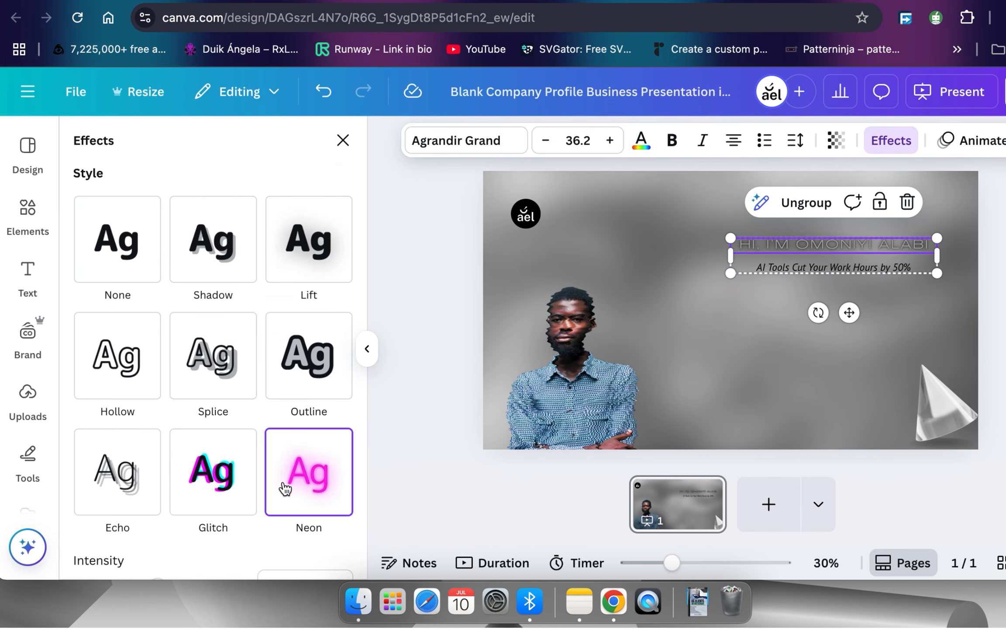
scroll(164, 448, "down", 3)
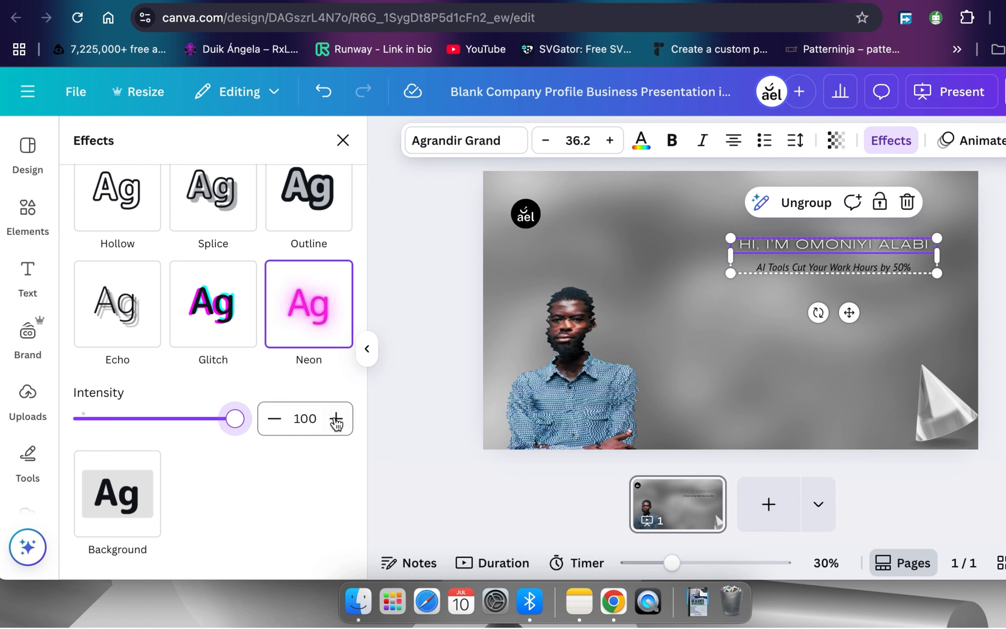
Move the greeting and subtitle group slightly lower on the slide
left_click(973, 254)
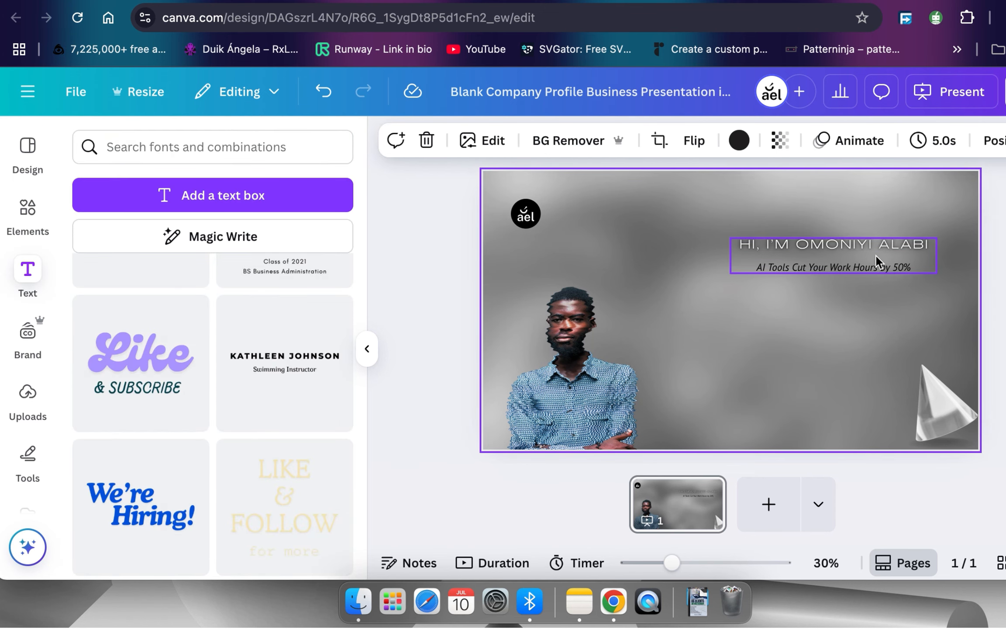
left_click_drag(876, 256, 875, 273)
left_click(994, 266)
Reset the greeting line's effect to None, reapply Neon and raise its intensity until the letters look bright white
left_click(883, 270)
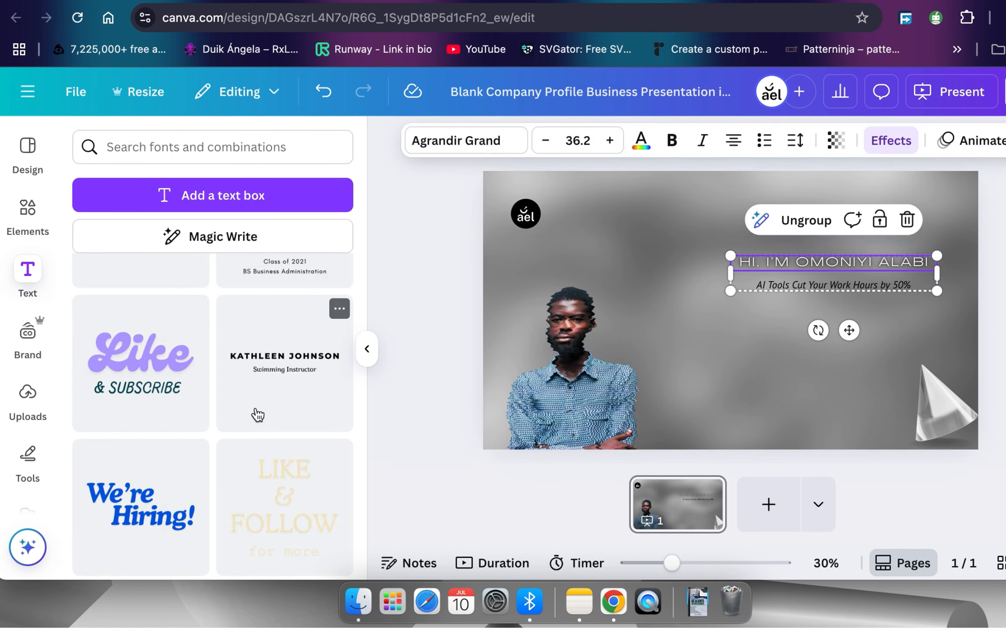
left_click(891, 140)
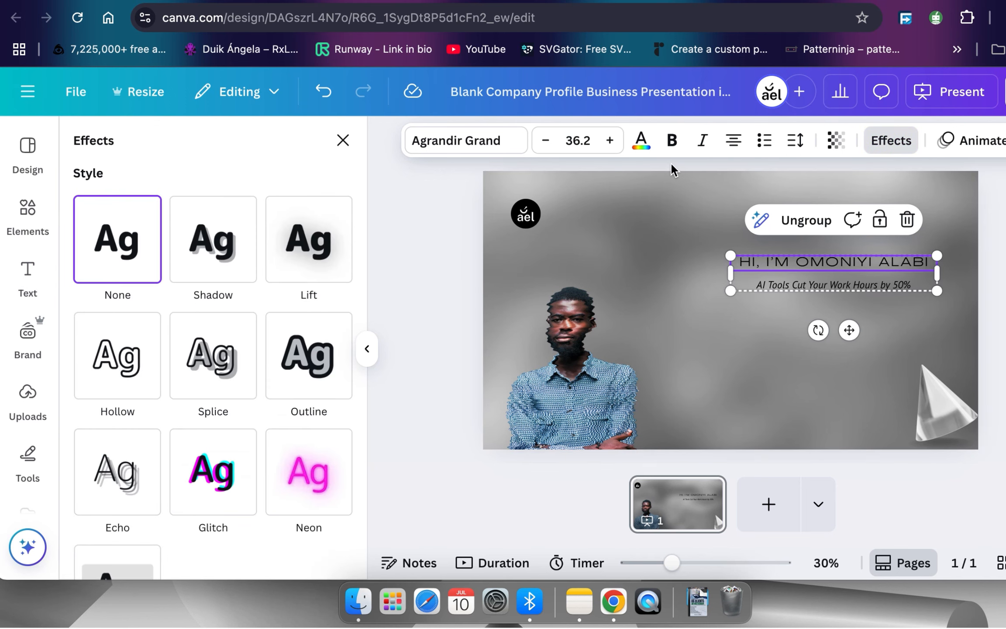
left_click(309, 472)
left_click(314, 273)
left_click(297, 474)
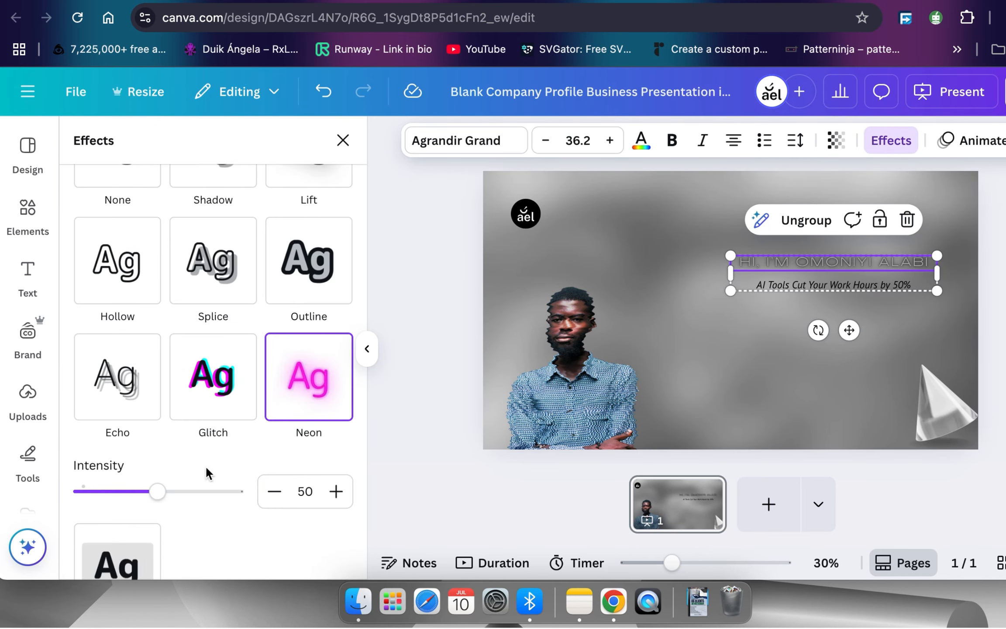
Apply the Neon effect to the subtitle line and raise its intensity to match the bright greeting
left_click(894, 287)
left_click(308, 395)
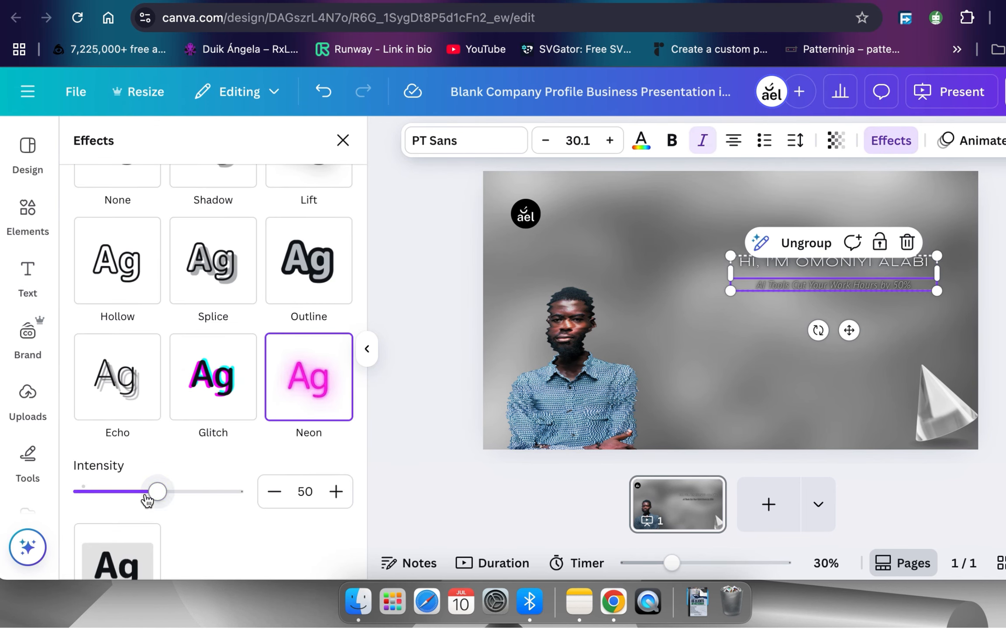
left_click(923, 308)
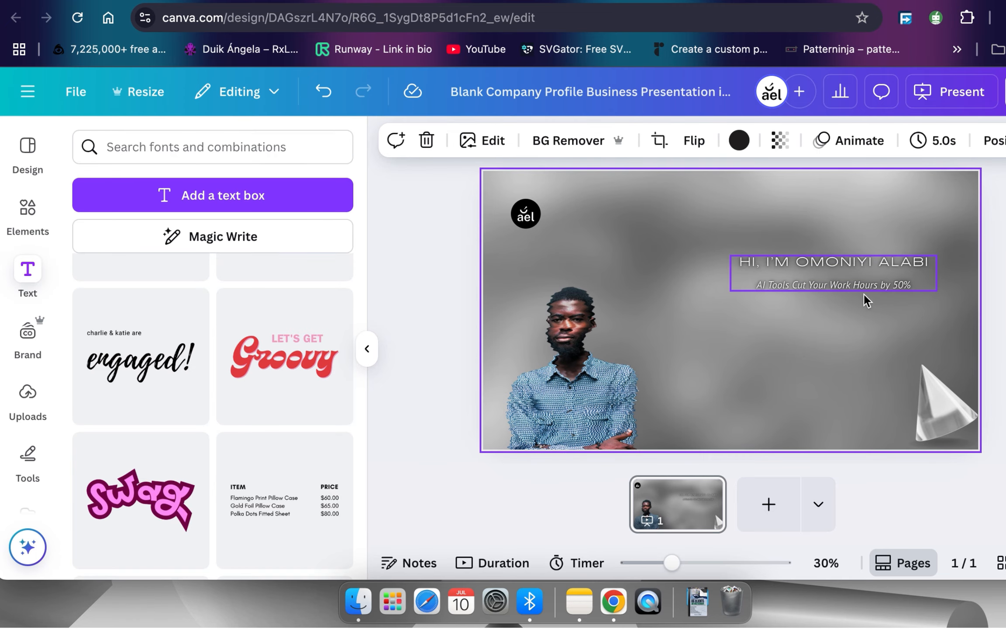
Recolour the logo's circle dark brown from the portrait's photo colours, keeping its lettering white
left_click(527, 214)
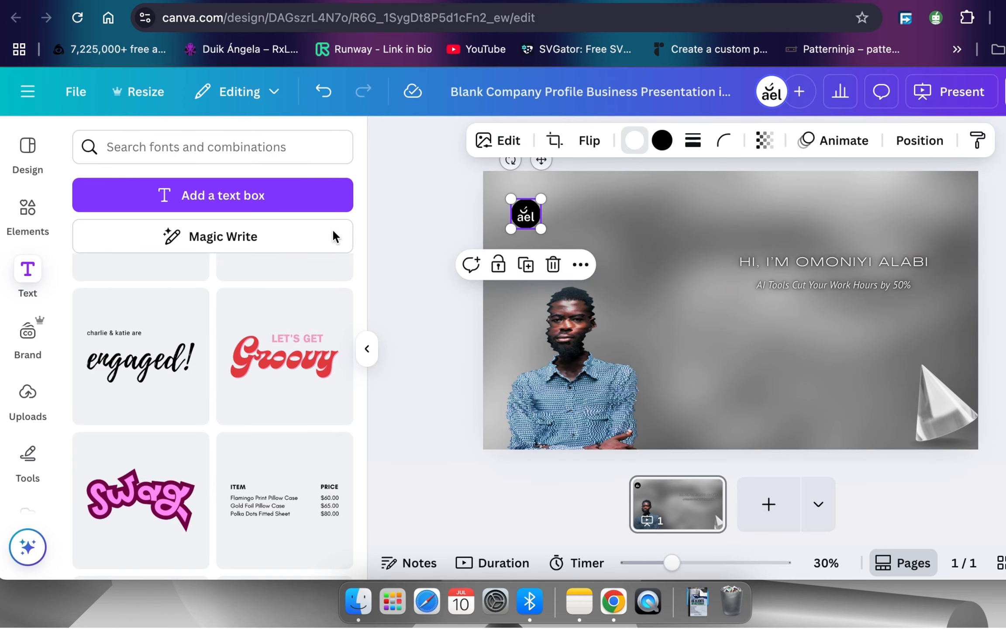
scroll(227, 375, "down", 2)
left_click(172, 522)
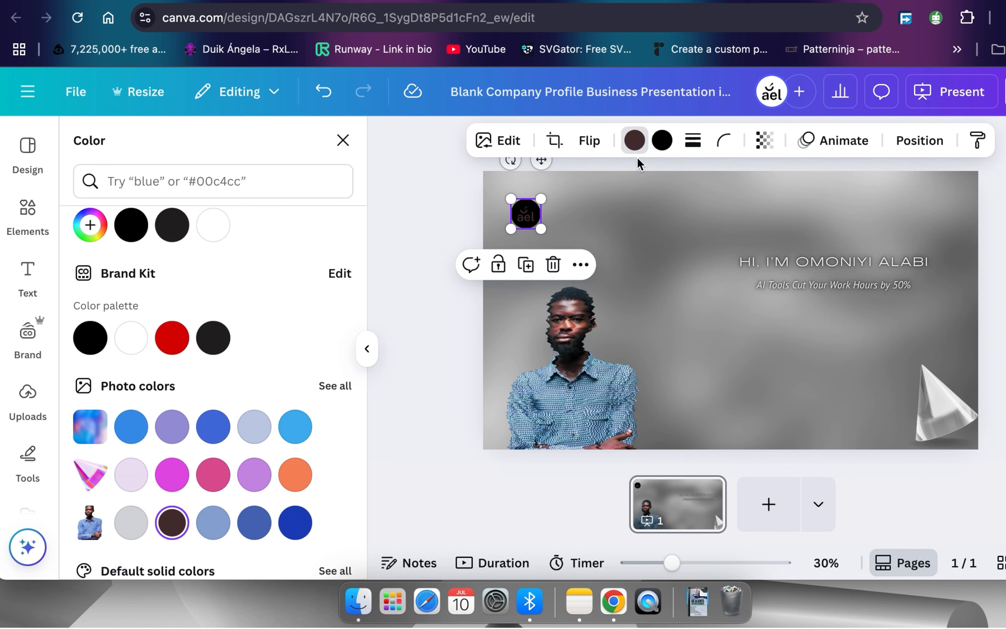
left_click(661, 140)
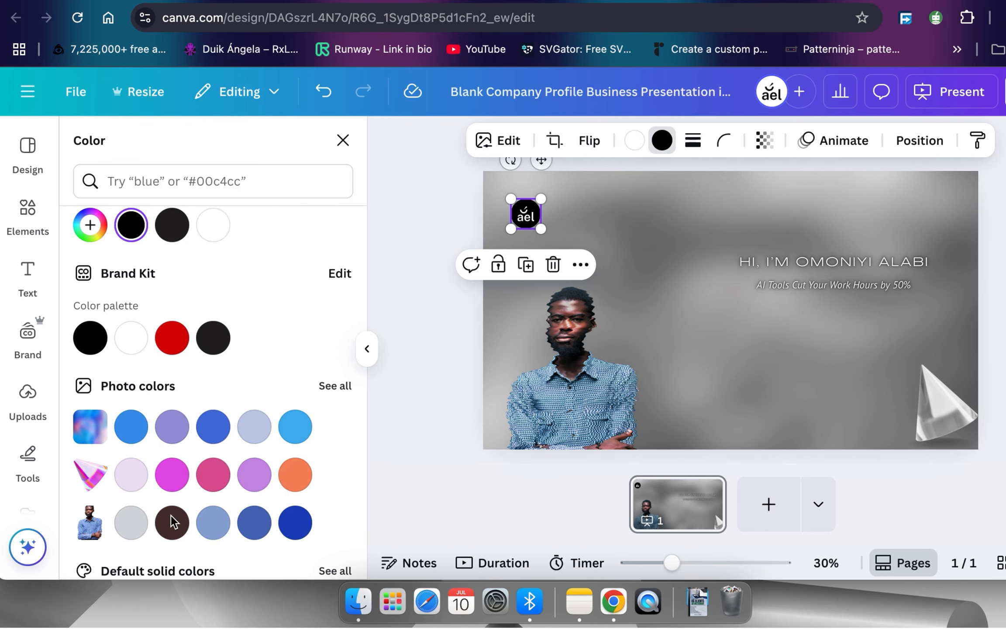
left_click(172, 522)
left_click(428, 306)
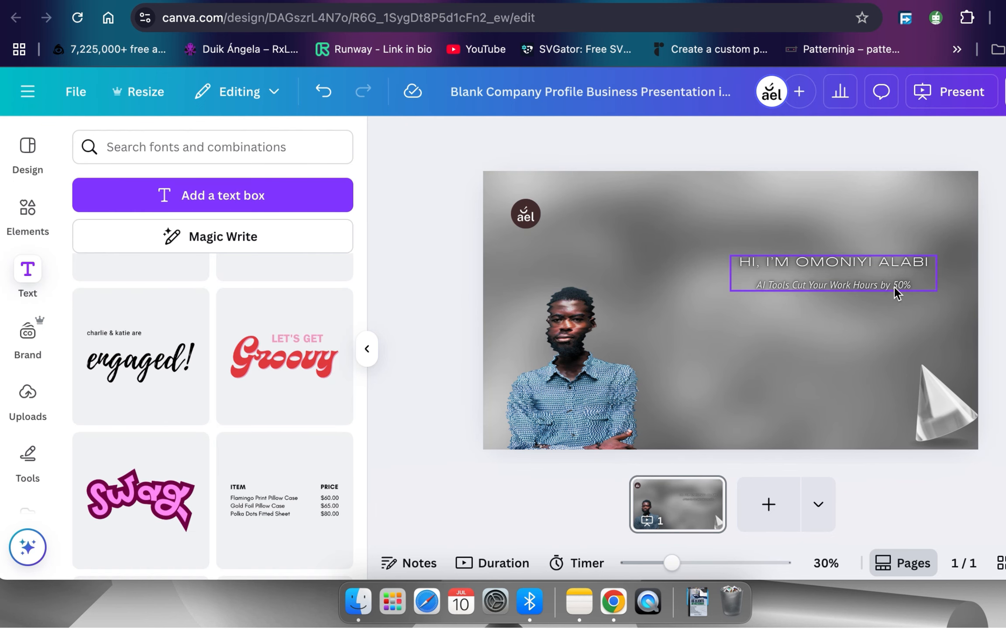
Change the greeting line's font to Montserrat
left_click(880, 282)
left_click(995, 256)
left_click(874, 262)
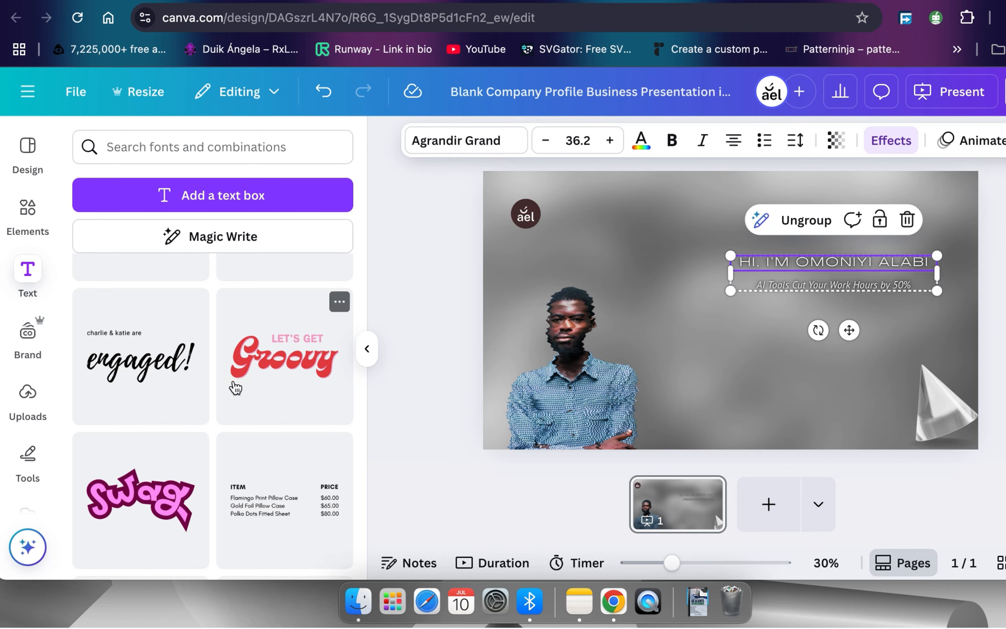
scroll(212, 432, "down", 5)
left_click(445, 139)
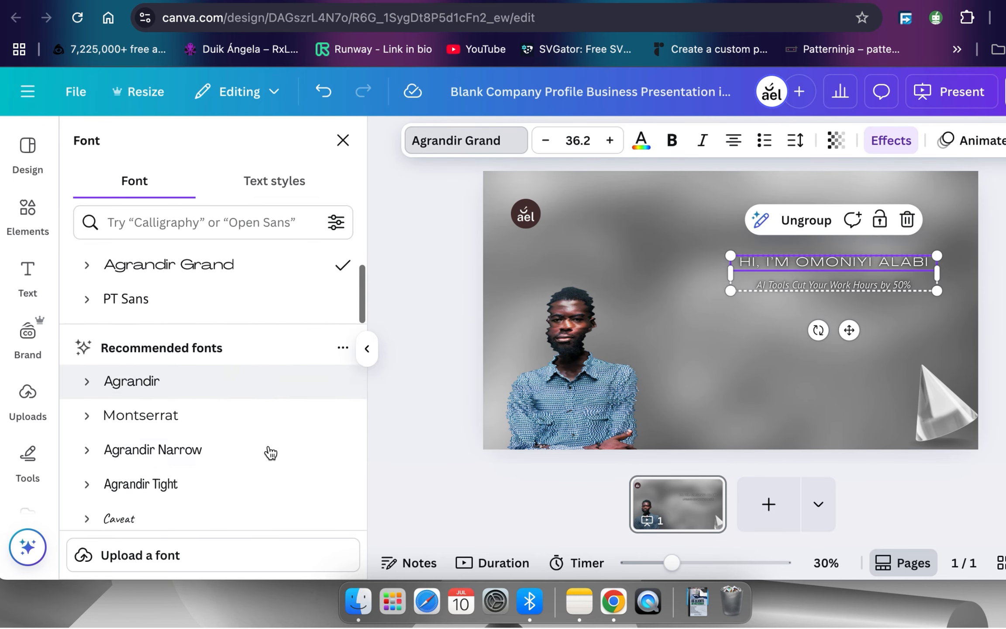
scroll(267, 451, "down", 1)
left_click(231, 393)
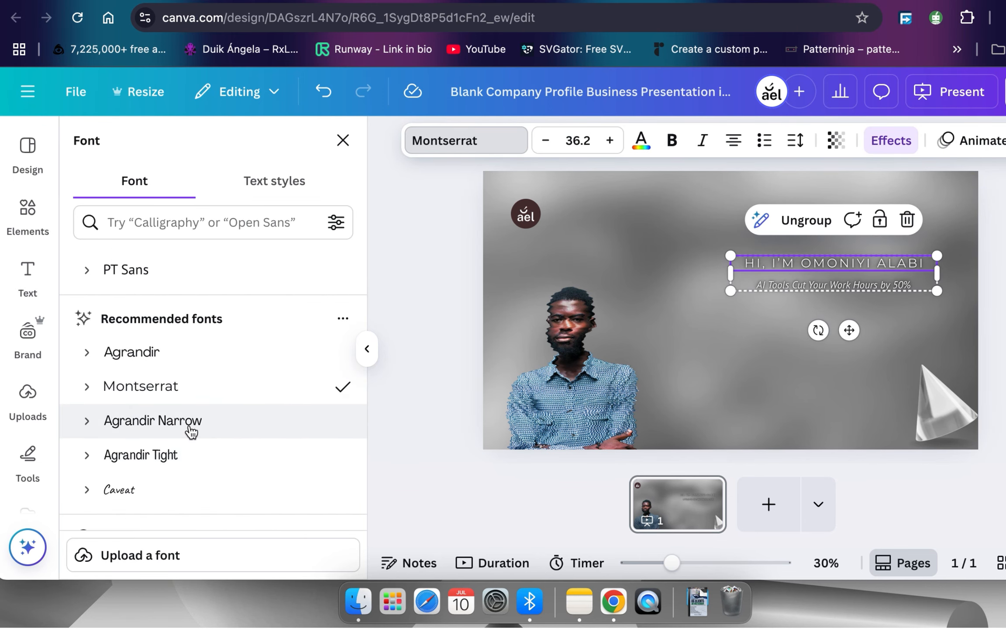
Try the Maharlika font on the greeting line and undo it
left_click(783, 288)
left_click(813, 266)
scroll(225, 453, "down", 2)
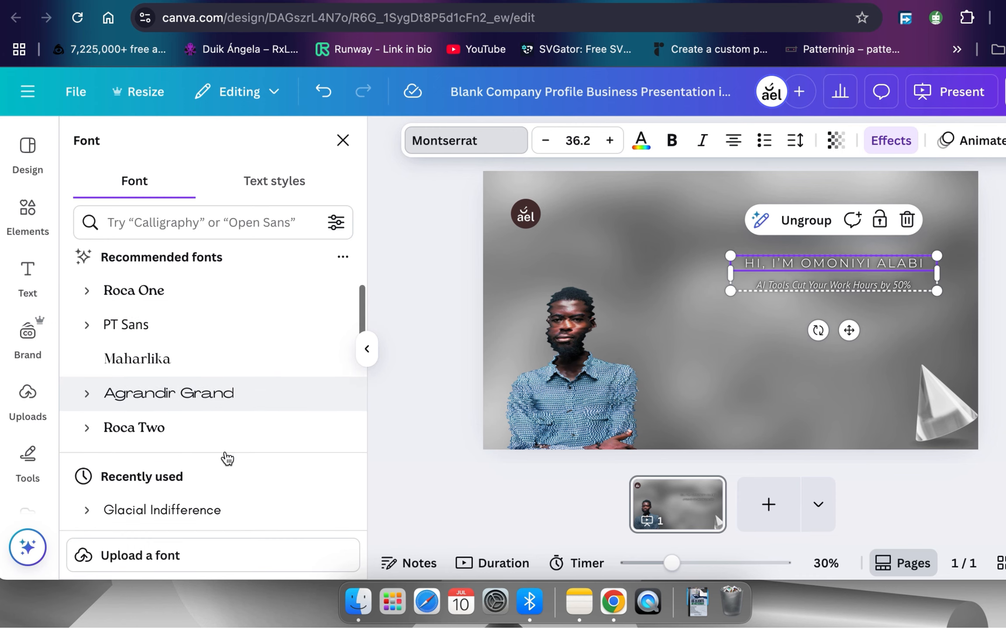
left_click(166, 363)
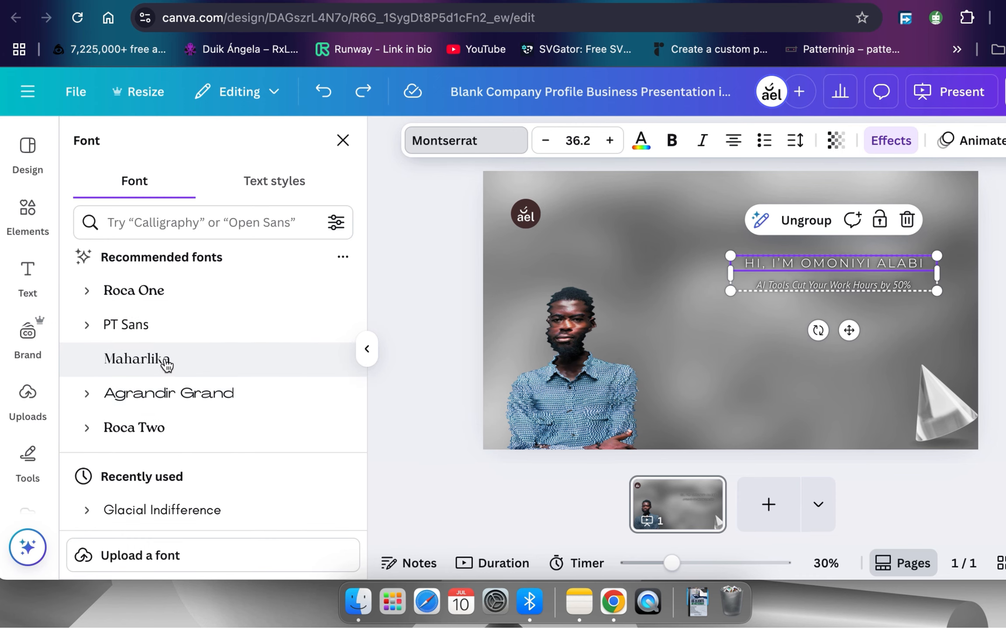
Set the subtitle line's font to League Spartan
left_click(795, 287)
left_click(226, 329)
left_click(943, 325)
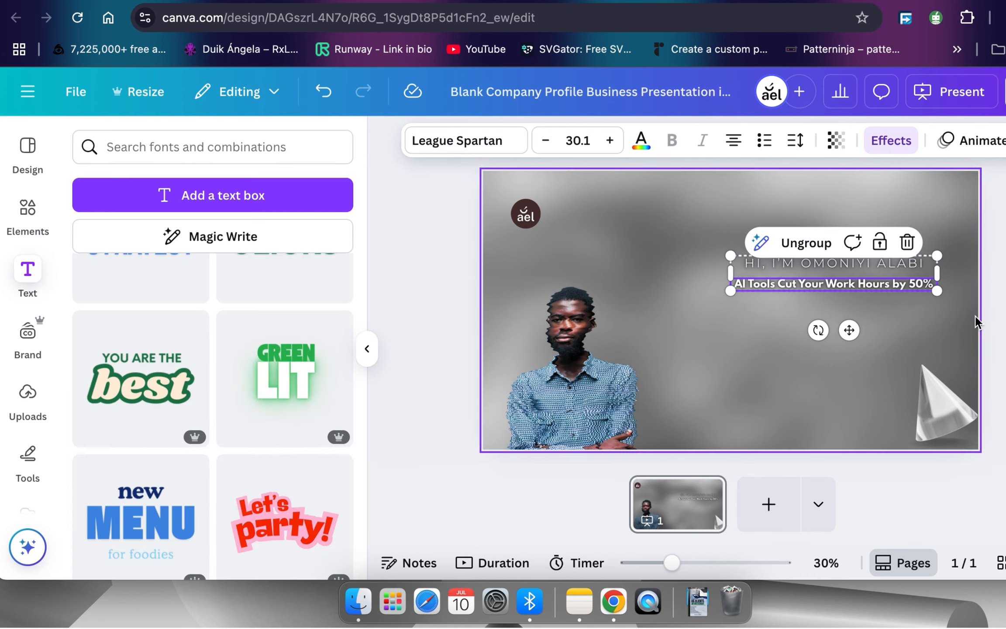
Move the text group further down, keeping its left edge on the slide's vertical centre line
left_click(937, 272)
left_click_drag(935, 270, 924, 286)
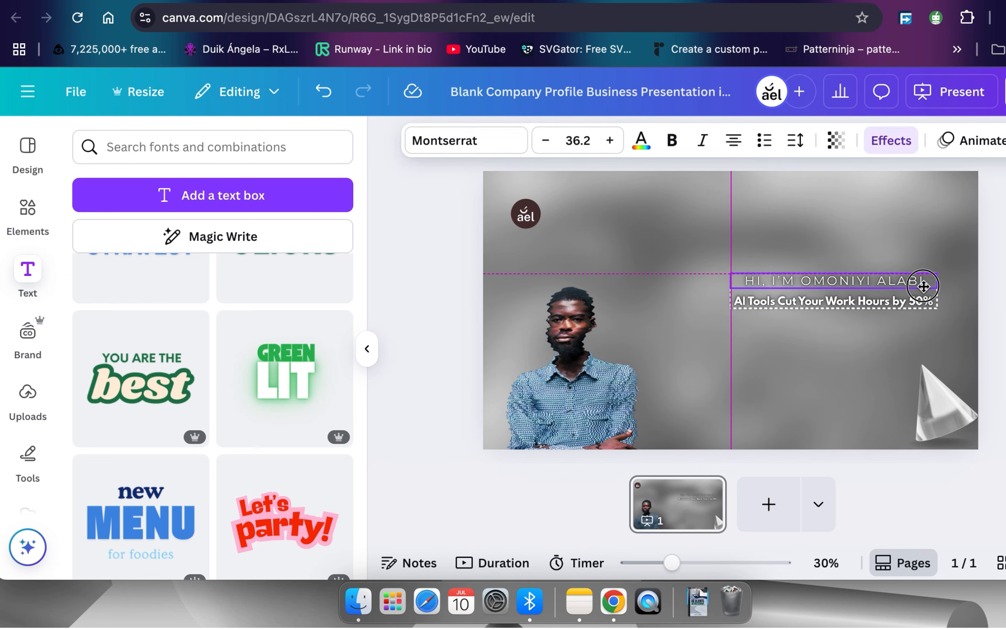
key("Escape")
scroll(264, 411, "down", 5)
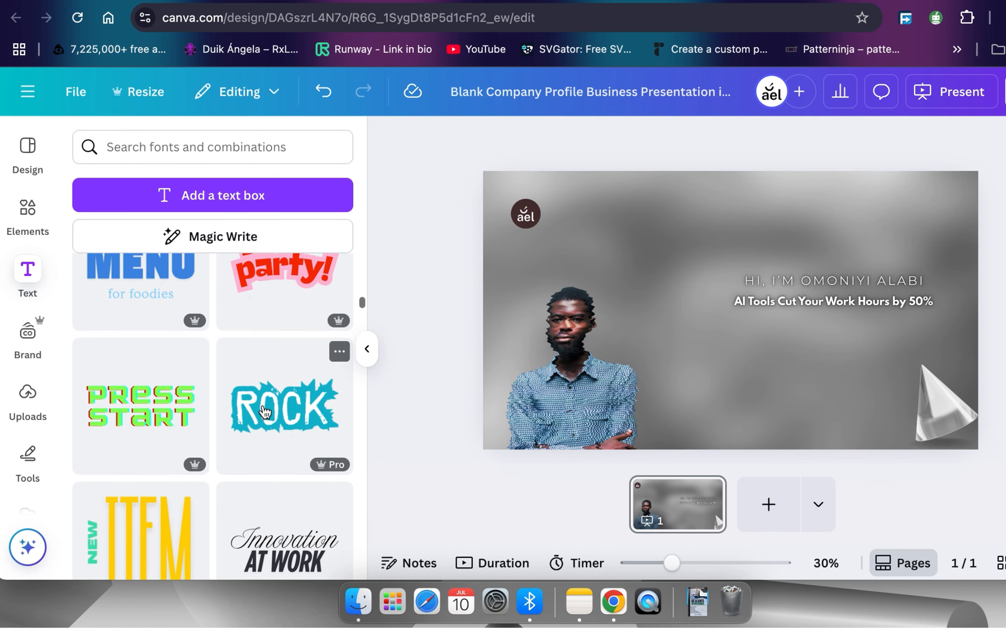
scroll(265, 411, "up", 5)
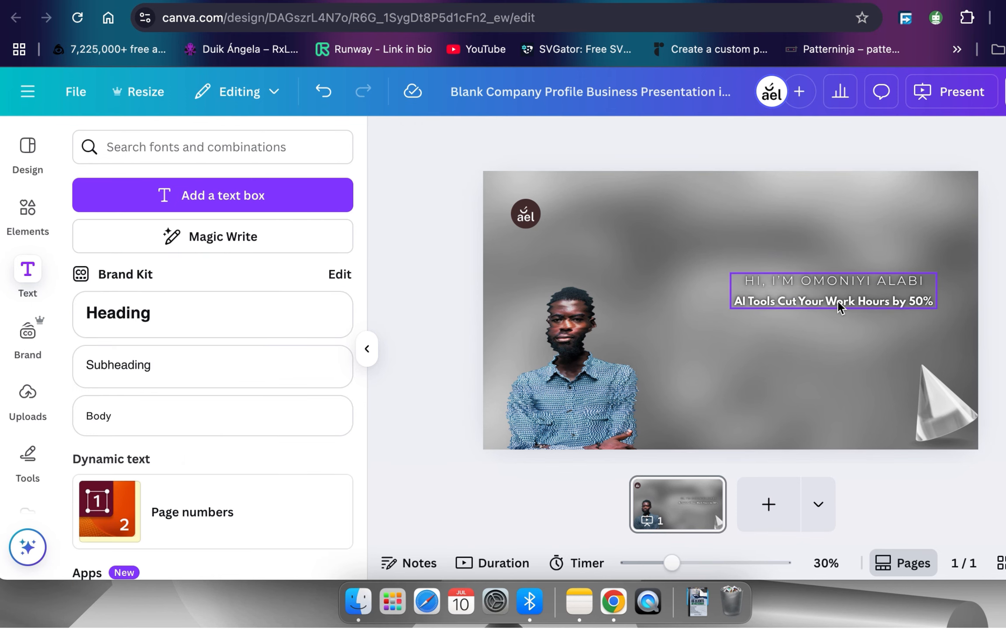
Recolour the logo as a white circle with dark brown lettering
left_click(526, 217)
left_click(662, 140)
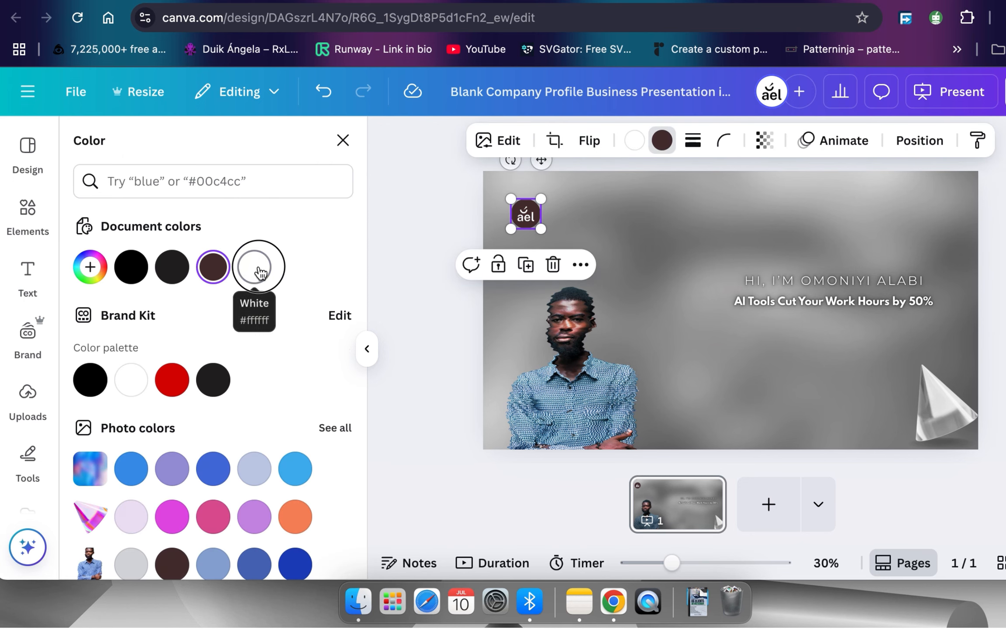
left_click(216, 266)
key("Escape")
key("Escape")
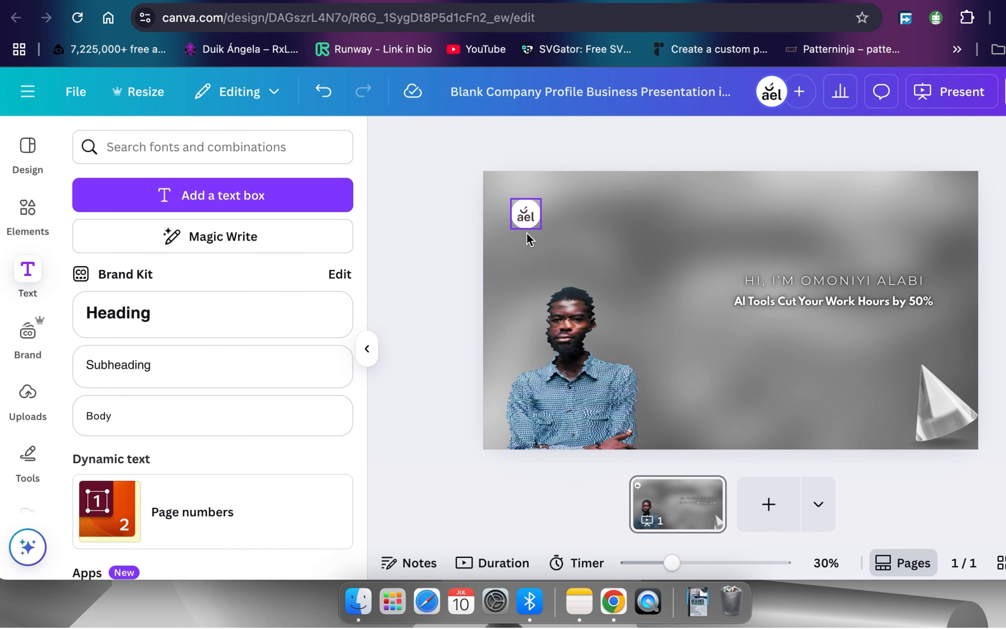
Nudge the logo slightly right and down from the slide's upper-left corner
left_click(571, 352)
left_click(524, 209)
left_click_drag(524, 208, 526, 209)
left_click(424, 266)
left_click(535, 216)
key("shift+Right")
key("shift+Down")
left_click(428, 364)
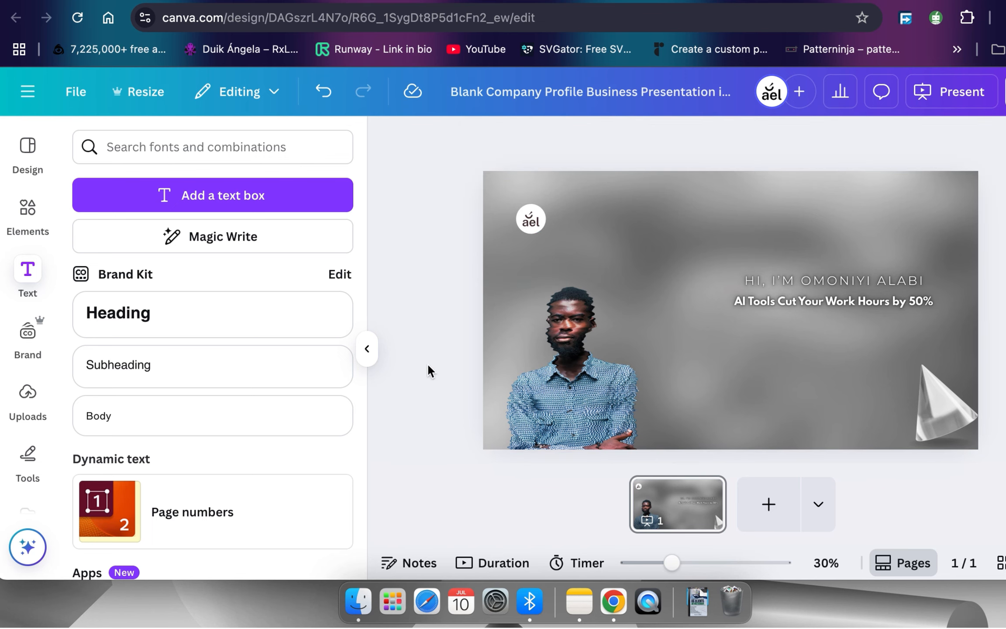
Try shifting the logo a little further right and down, and undo the move
left_click_drag(527, 219, 530, 222)
left_click(412, 288)
key("super+z")
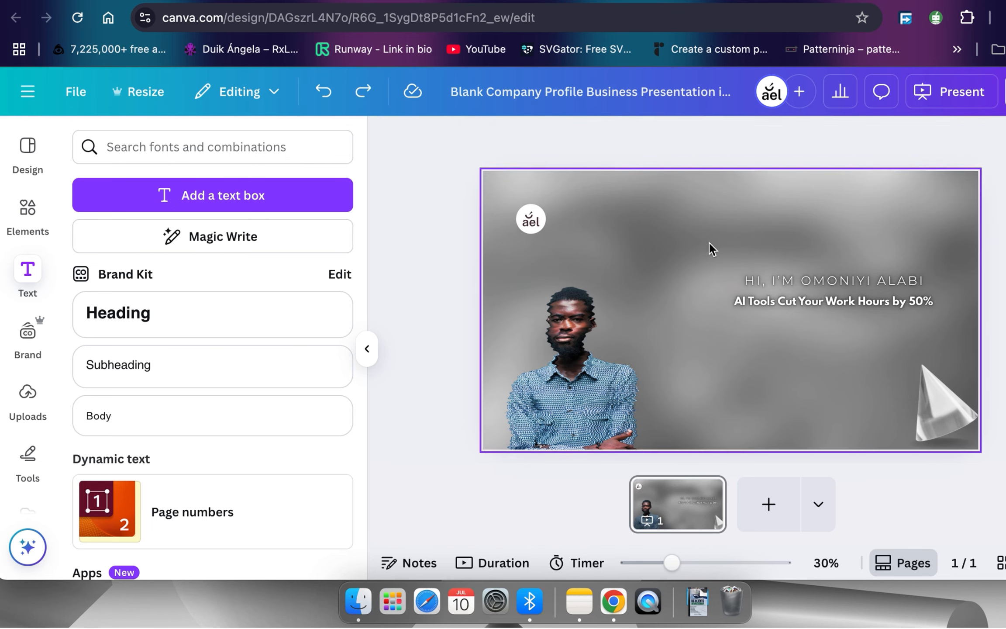
Try moving the logo down and right towards the portrait, and undo the moves
left_click(537, 220)
left_click_drag(546, 233, 622, 309)
left_click_drag(570, 247, 589, 284)
key("super+z")
key("super+z")
left_click(433, 384)
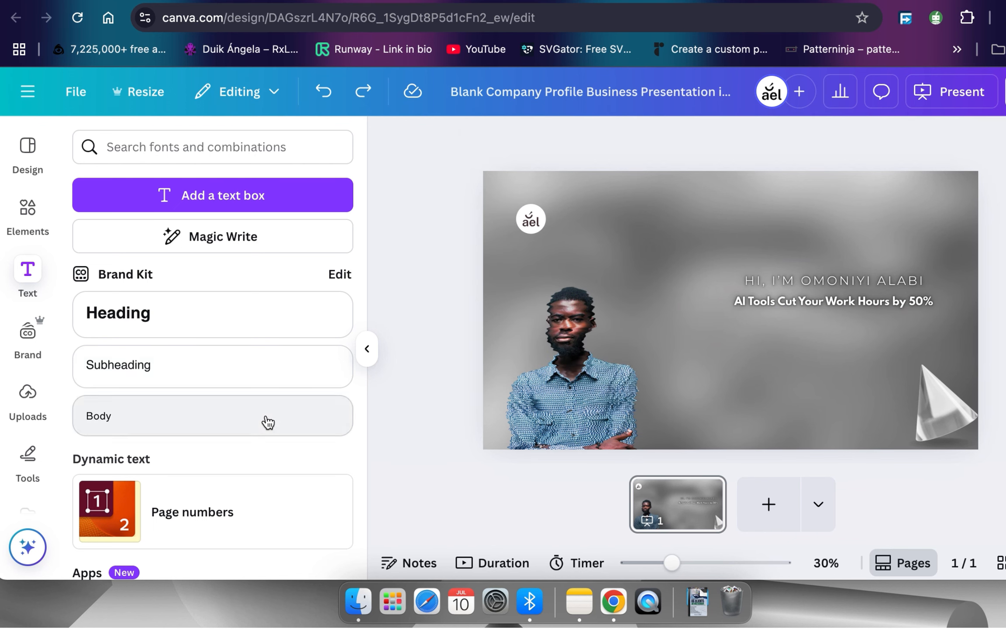
Browse the ready-made font combinations for a suitable text style
scroll(268, 419, "down", 7)
scroll(289, 316, "right", 4)
scroll(288, 315, "left", 3)
scroll(286, 307, "down", 10)
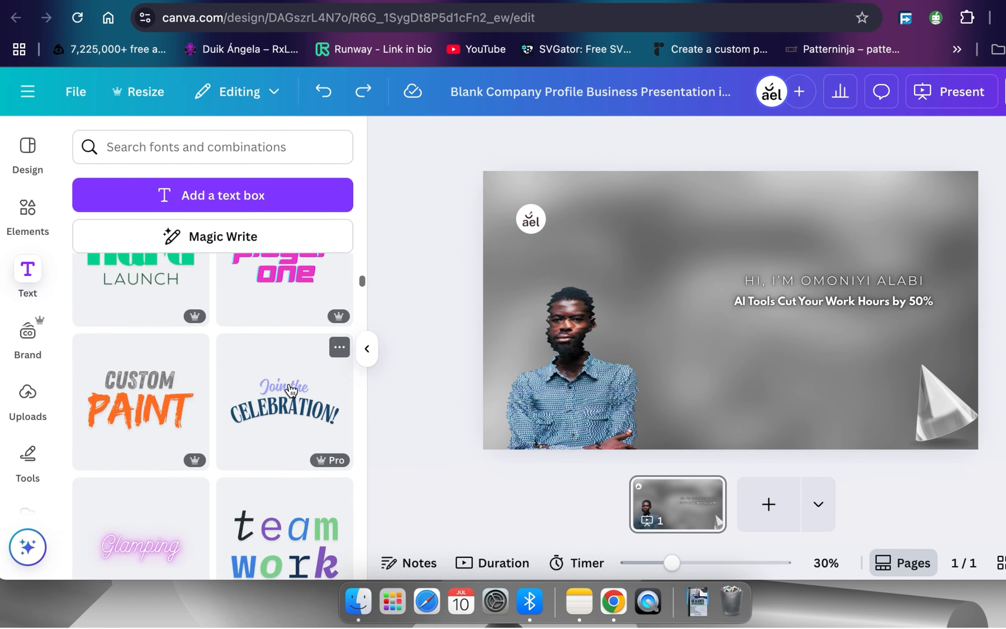
scroll(288, 389, "down", 3)
scroll(229, 469, "down", 3)
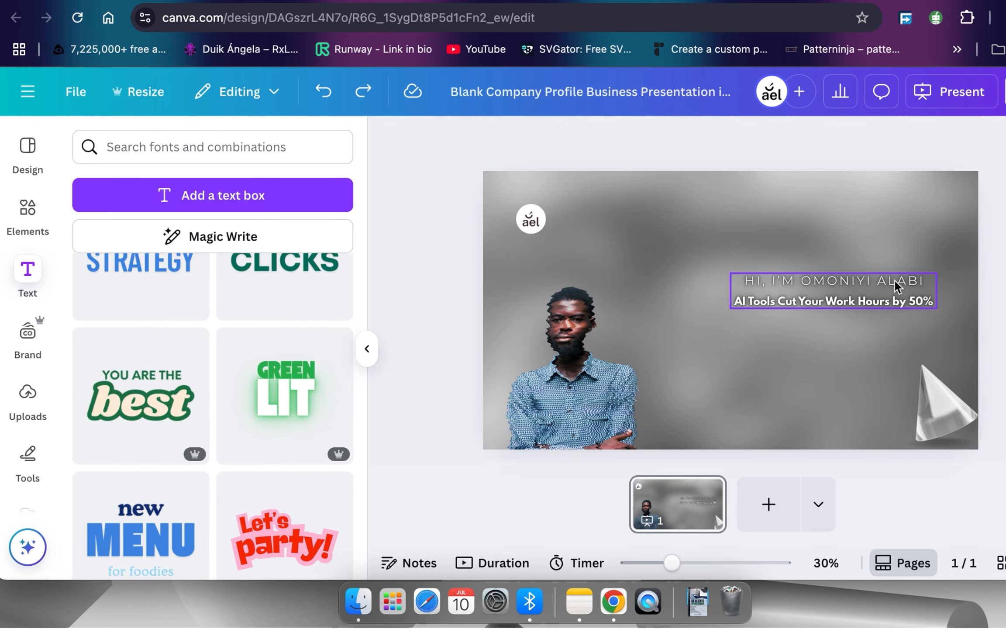
Try duplicating the introduction text group below the original, and delete the copy
left_click(836, 275)
left_click(835, 295)
key("super+d")
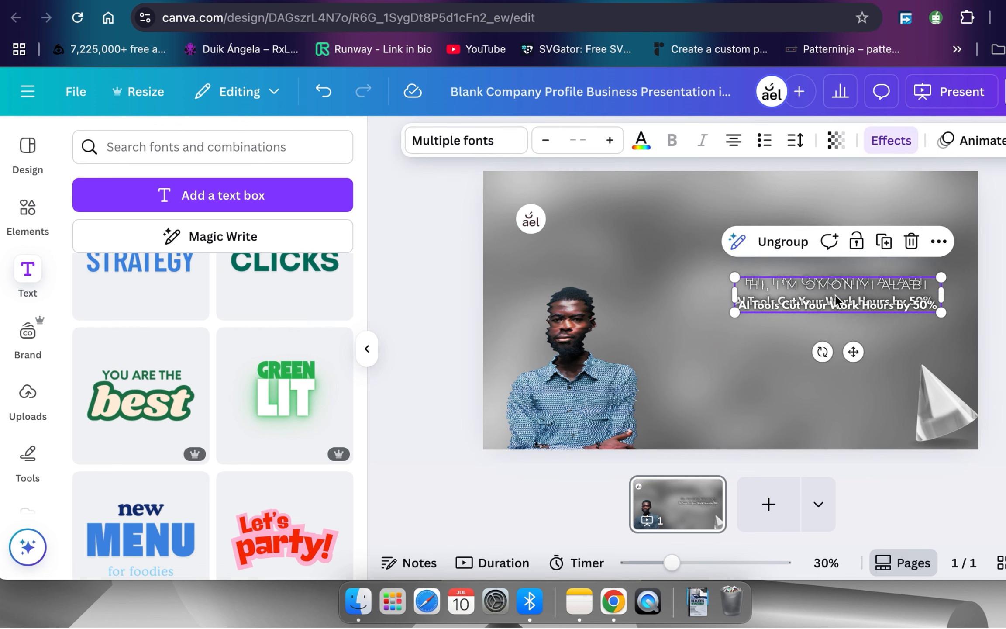
left_click_drag(815, 306, 807, 320)
key("BackSpace")
Add a text line reading "GET MY AI DESIGN COURSE" and place it directly below the introduction text group
left_click(214, 196)
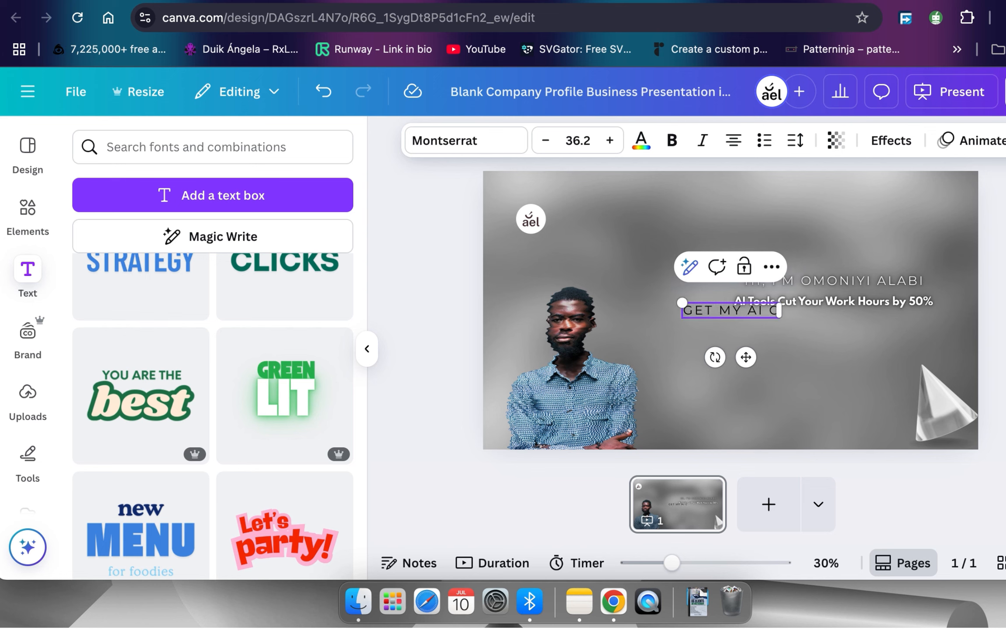
type("ESIGN COURSE")
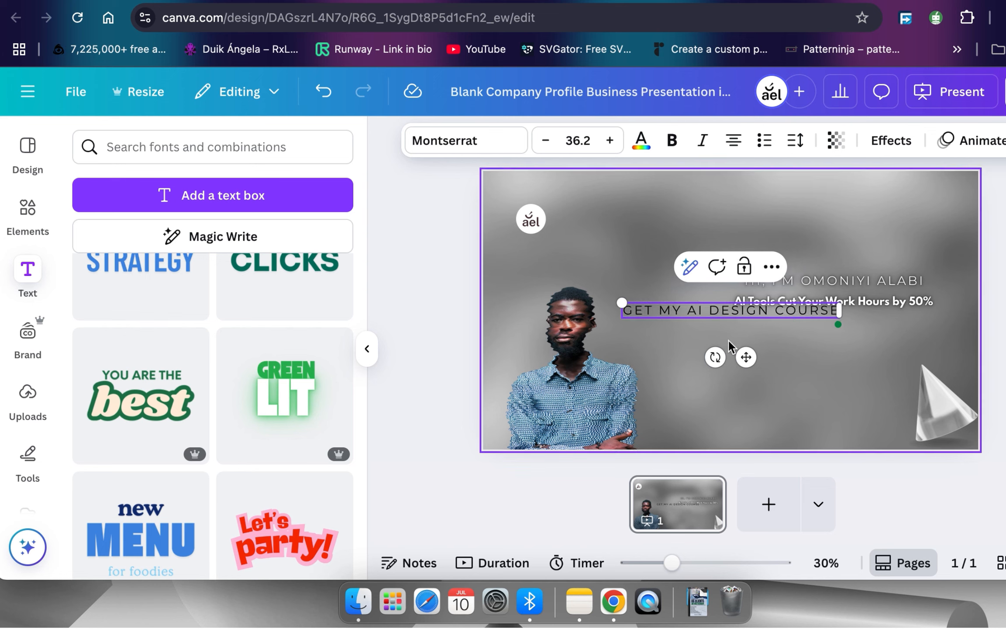
left_click_drag(733, 306, 837, 320)
left_click(836, 320)
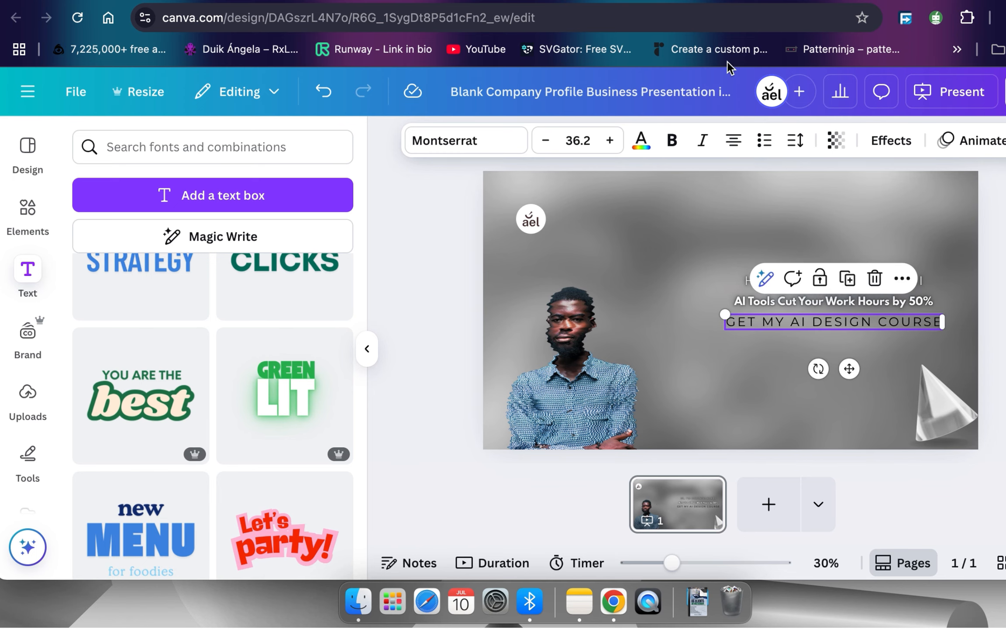
Colour the "GET MY AI DESIGN COURSE" line white and apply the Neon effect to it
left_click(641, 141)
left_click(991, 322)
left_click(868, 329)
left_click(878, 141)
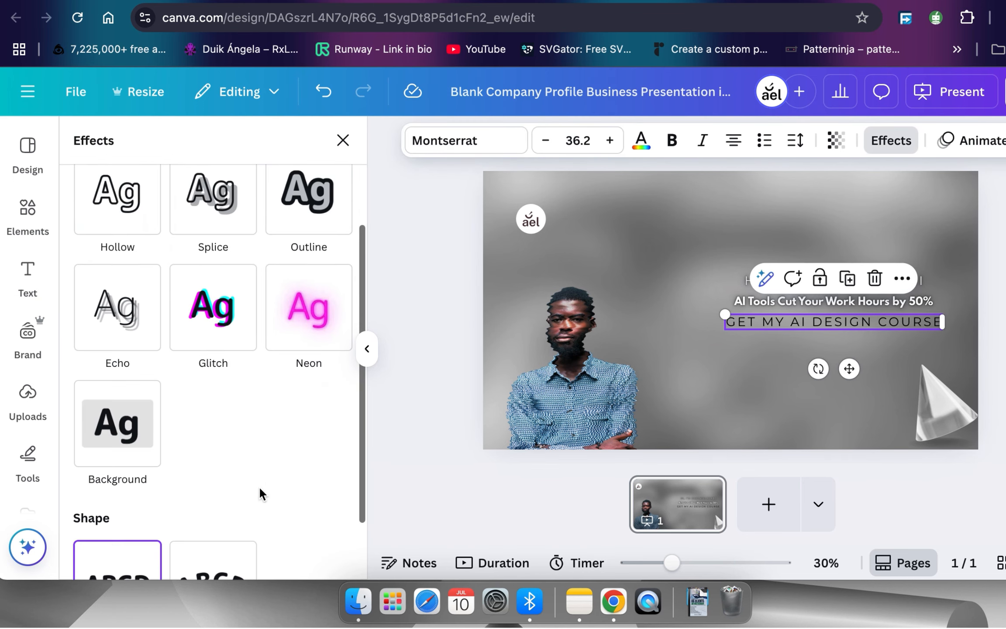
left_click(641, 142)
left_click(254, 267)
left_click(890, 141)
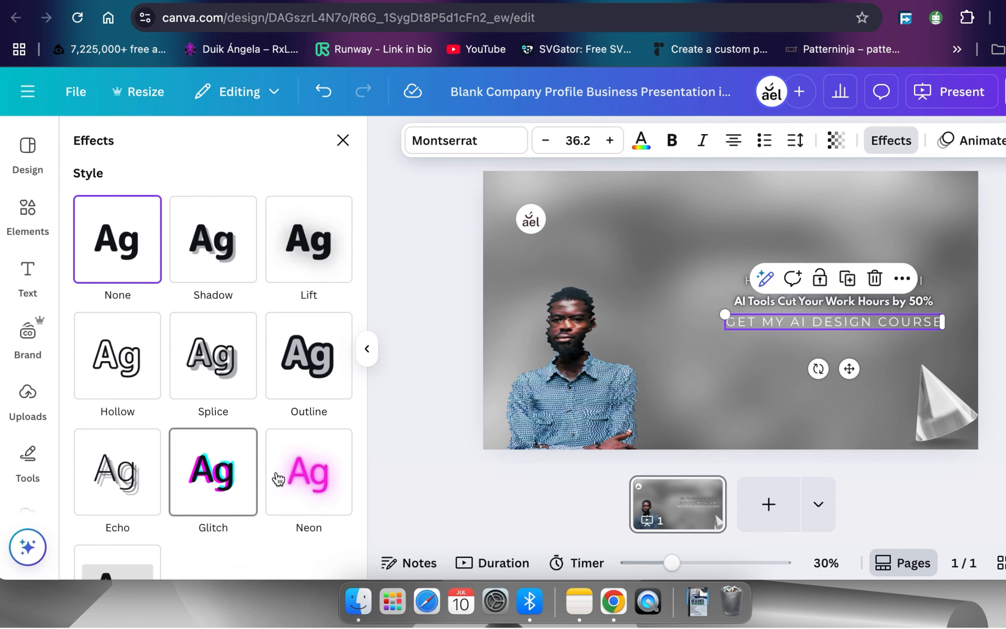
left_click(277, 476)
scroll(344, 444, "down", 5)
left_click(906, 327)
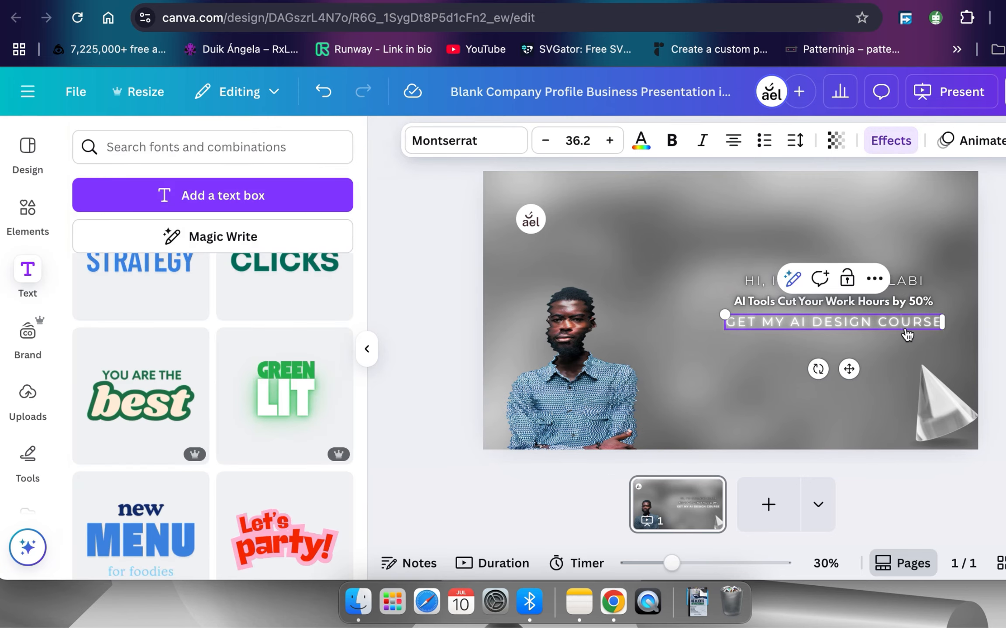
Enlarge the "GET MY AI DESIGN COURSE" line to font size 40.7 and centre it beneath the introduction text
left_click(992, 253)
left_click(932, 327)
key("Down")
key("Down")
scroll(932, 326, "down", 5)
scroll(808, 308, "up", 5)
left_click_drag(724, 314, 693, 306)
left_click_drag(861, 323, 877, 323)
scroll(877, 324, "down", 5)
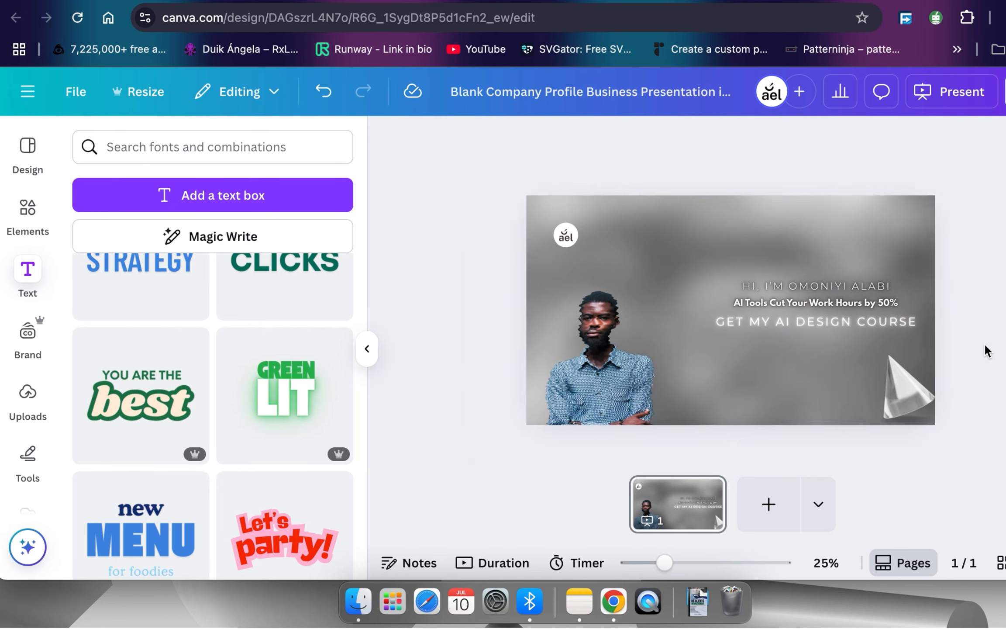
scroll(851, 337, "up", 5)
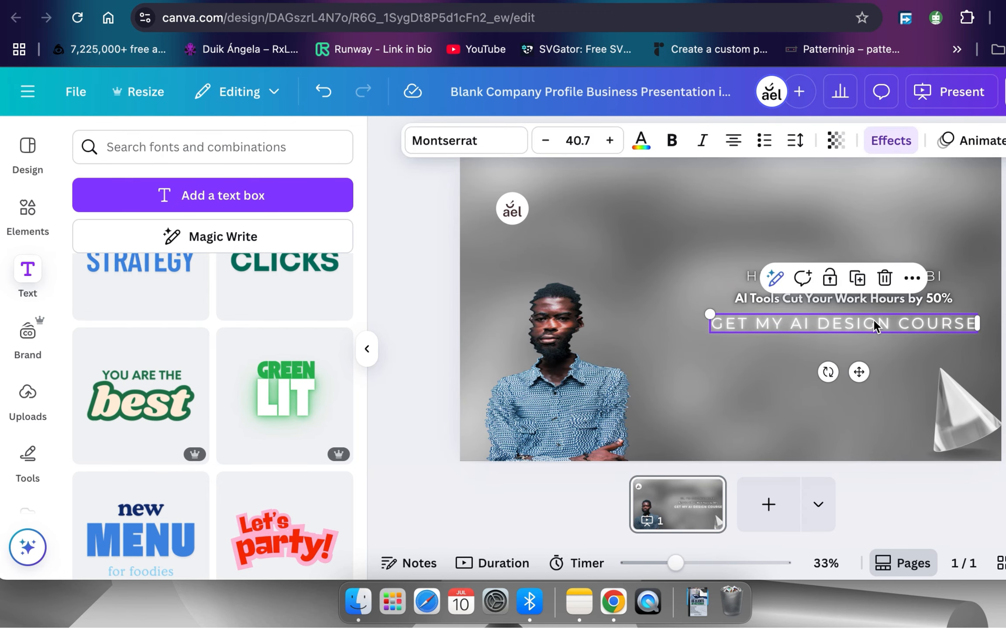
left_click(726, 186)
left_click(482, 141)
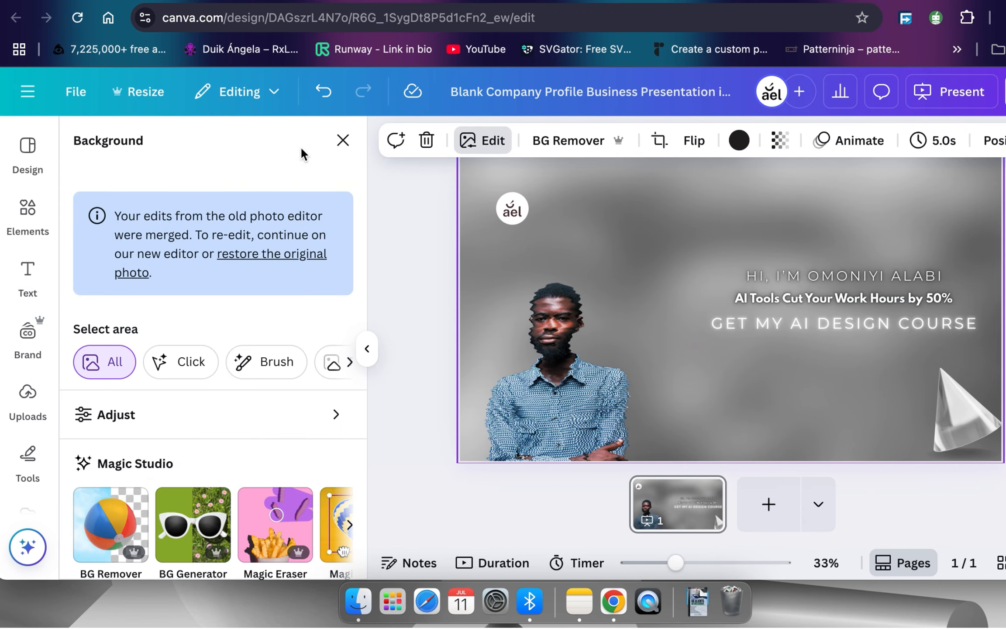
left_click(342, 139)
left_click(865, 323)
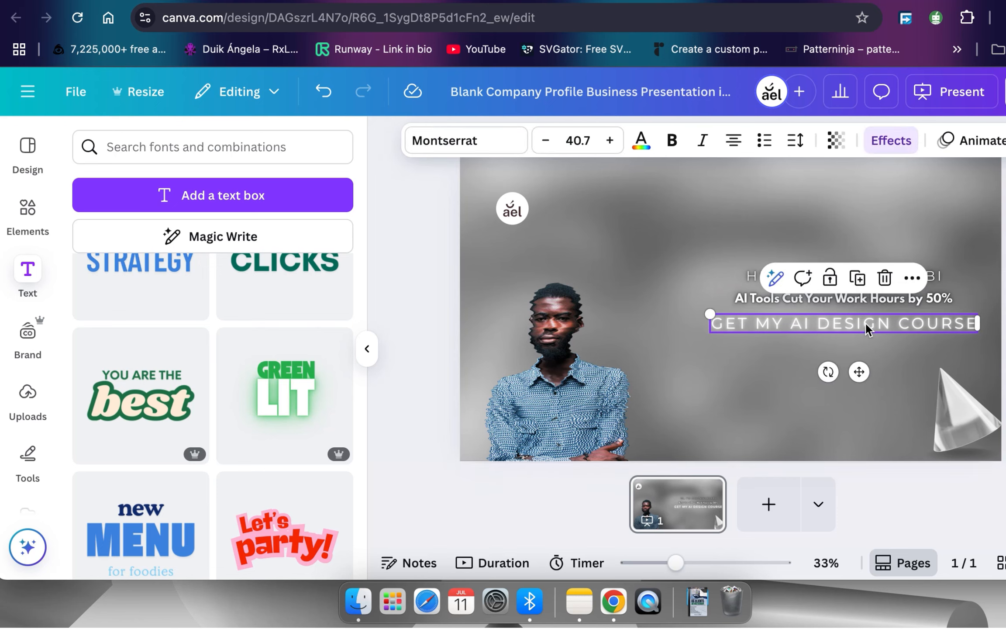
Bring the background image back to full colour by setting its saturation to 2
left_click(620, 189)
left_click(482, 140)
left_click(210, 414)
scroll(225, 409, "down", 10)
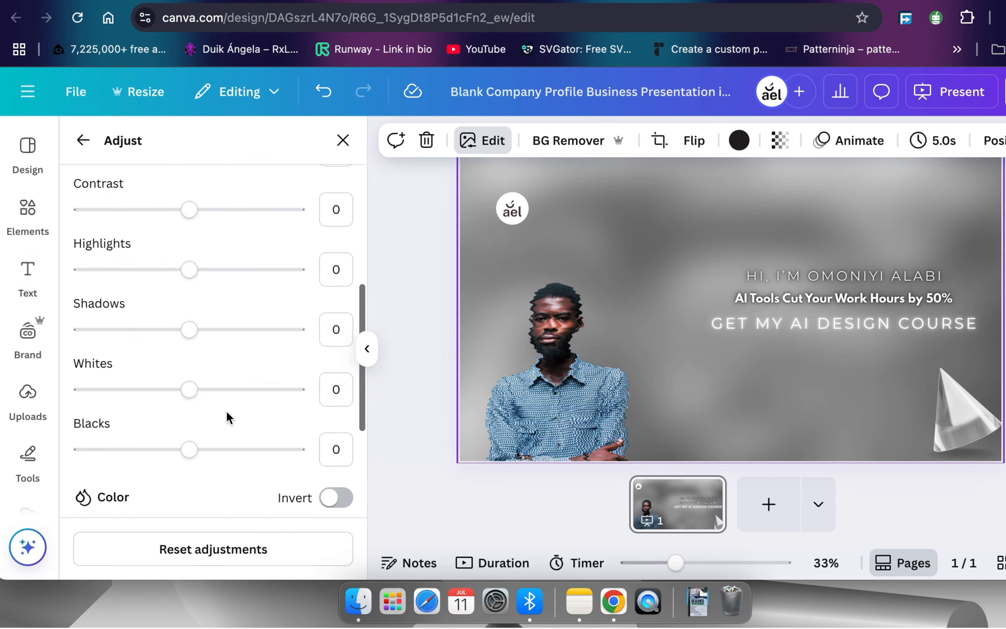
left_click(192, 387)
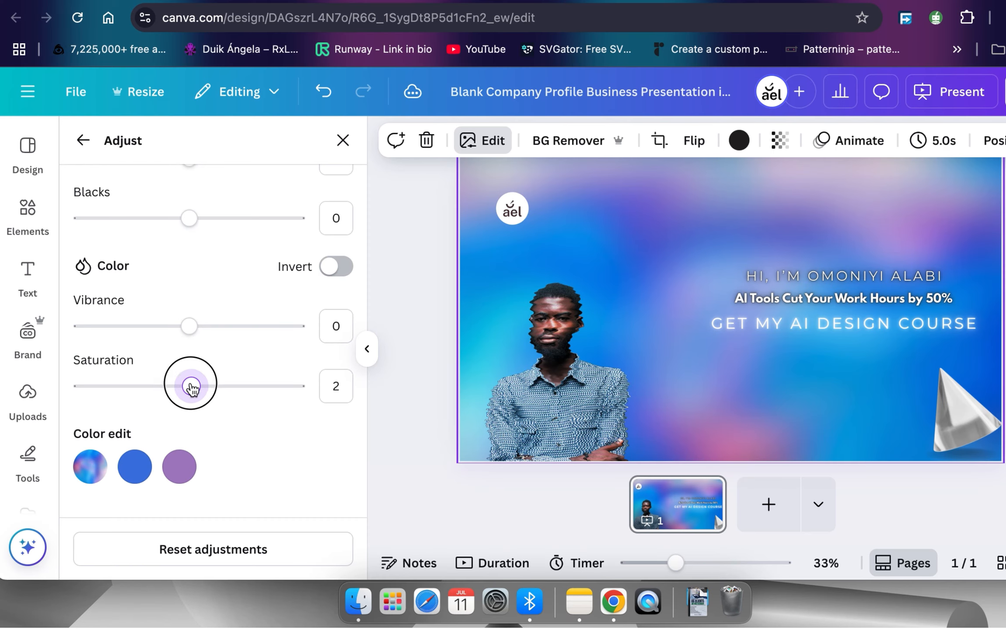
Set the background's colour swatch to the medium blue from the portrait's photo colours
left_click(746, 148)
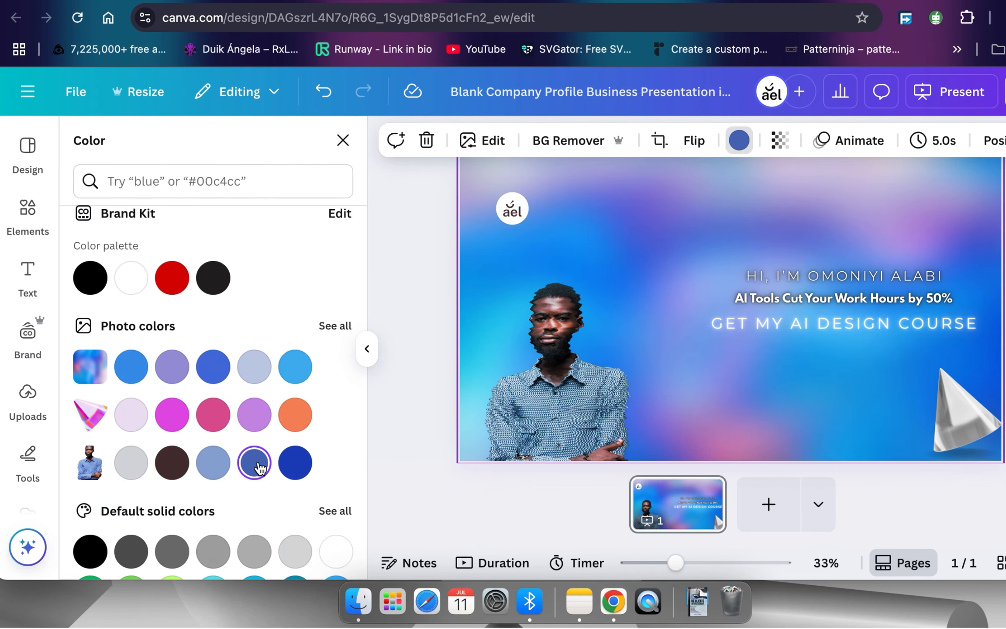
left_click(968, 418)
left_click(1004, 349)
Move the introduction text group and the course line together slightly to the left
left_click(961, 322)
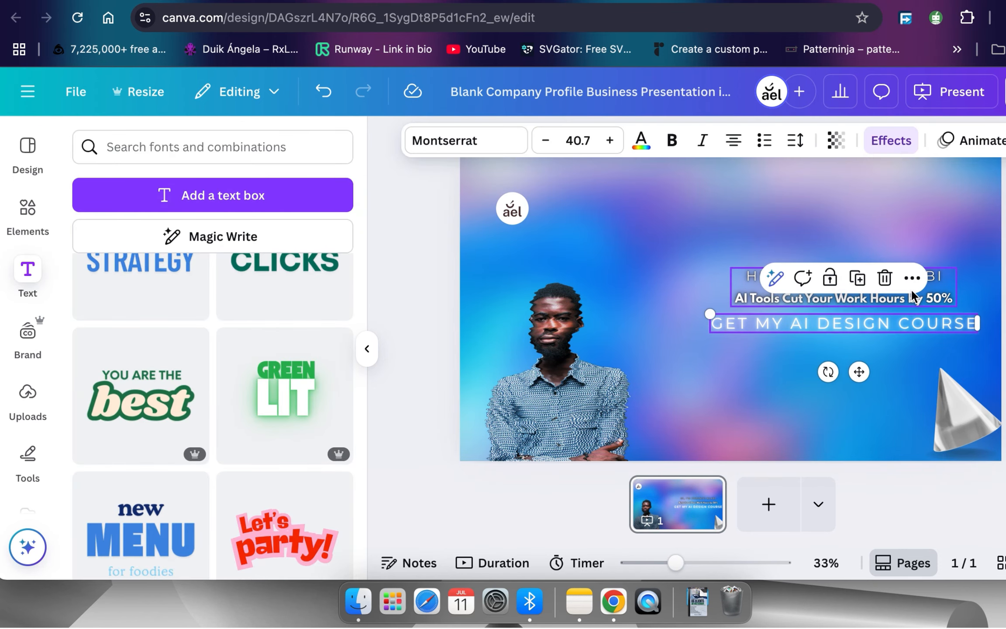
left_click_drag(914, 297, 881, 298)
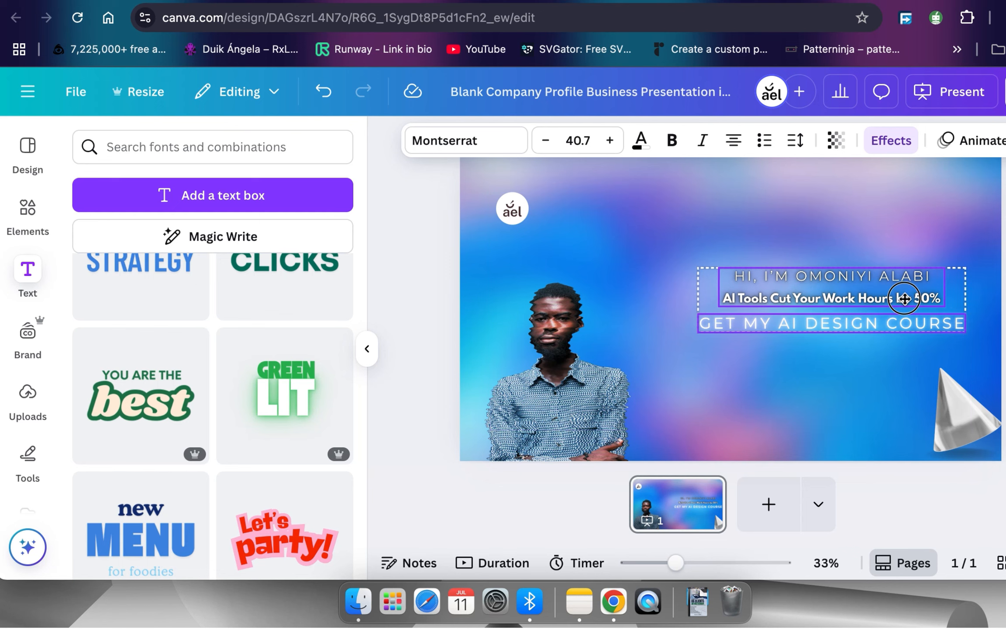
key("Escape")
Try adding a duplicate line reading "LINK IS IN MY BIO" below the course line, and delete it
left_click(954, 326)
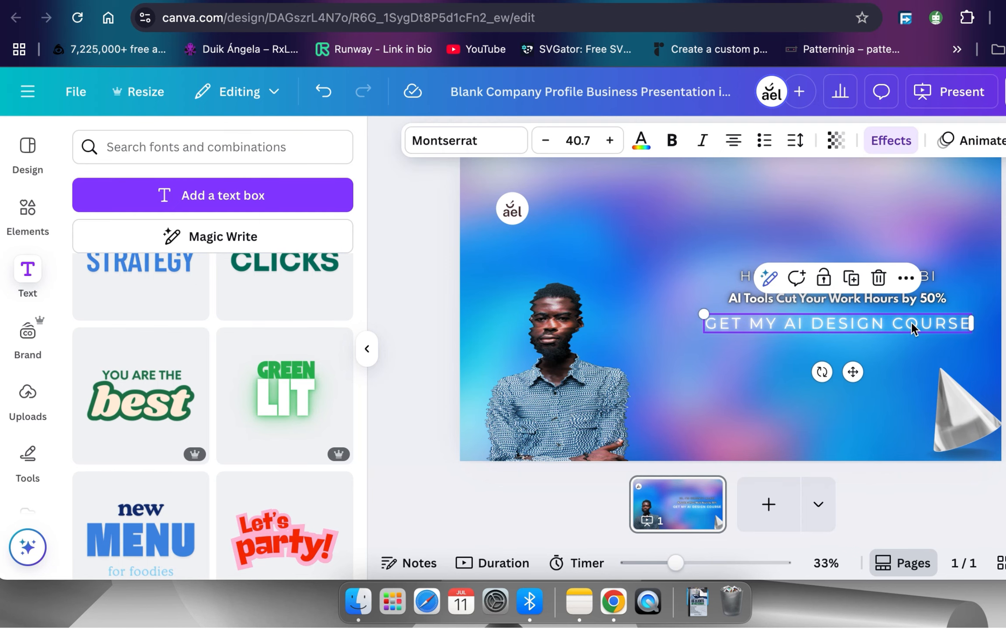
key("ctrl+d")
type("LINK IS IN MY BIO")
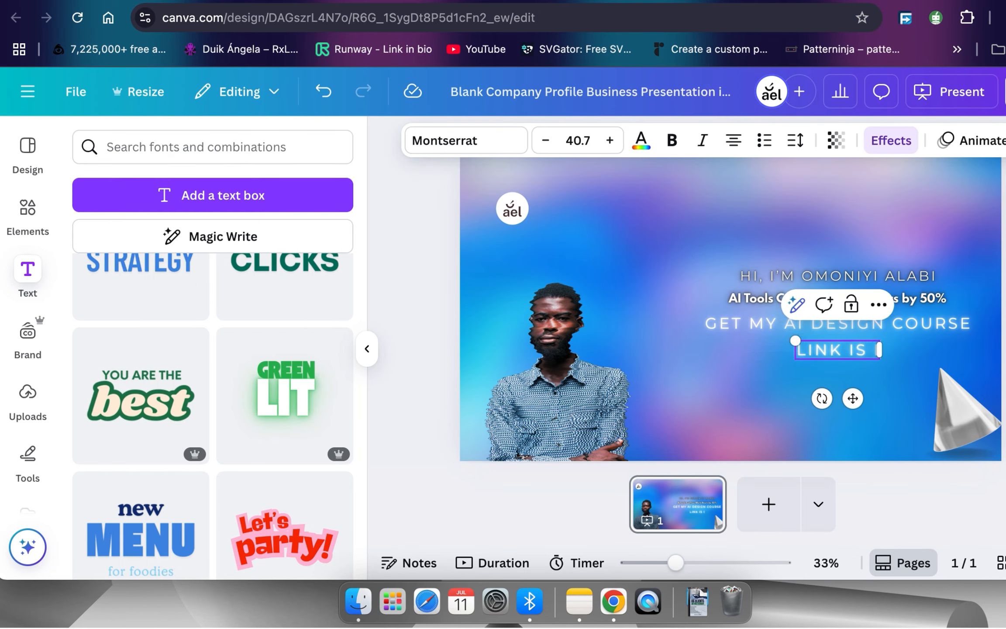
key("BackSpace")
key("BackSpace")
key("BackSpace")
key("BackSpace")
key("BackSpace")
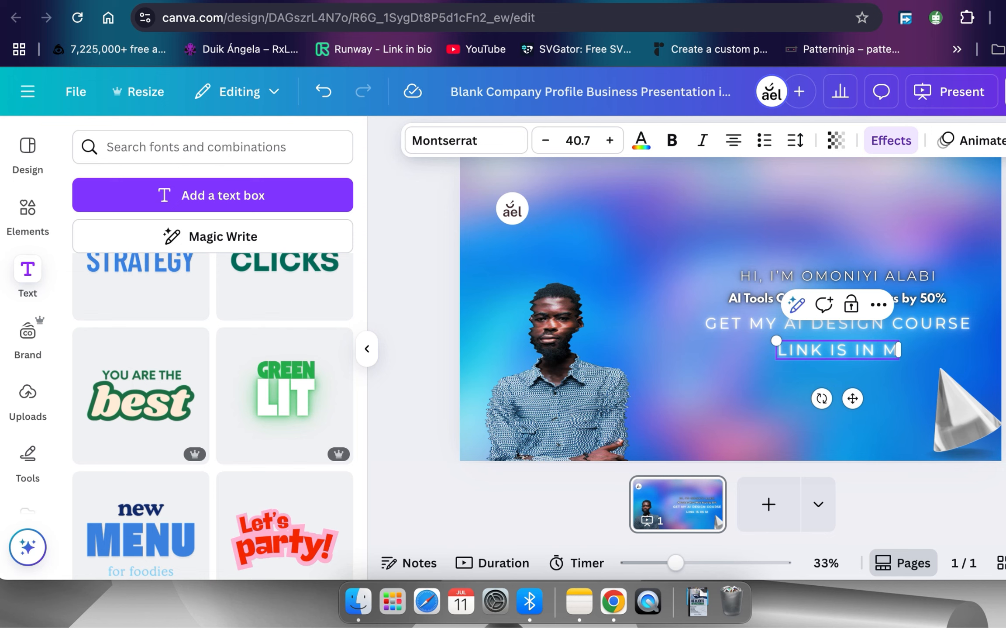
key("Escape")
key("Delete")
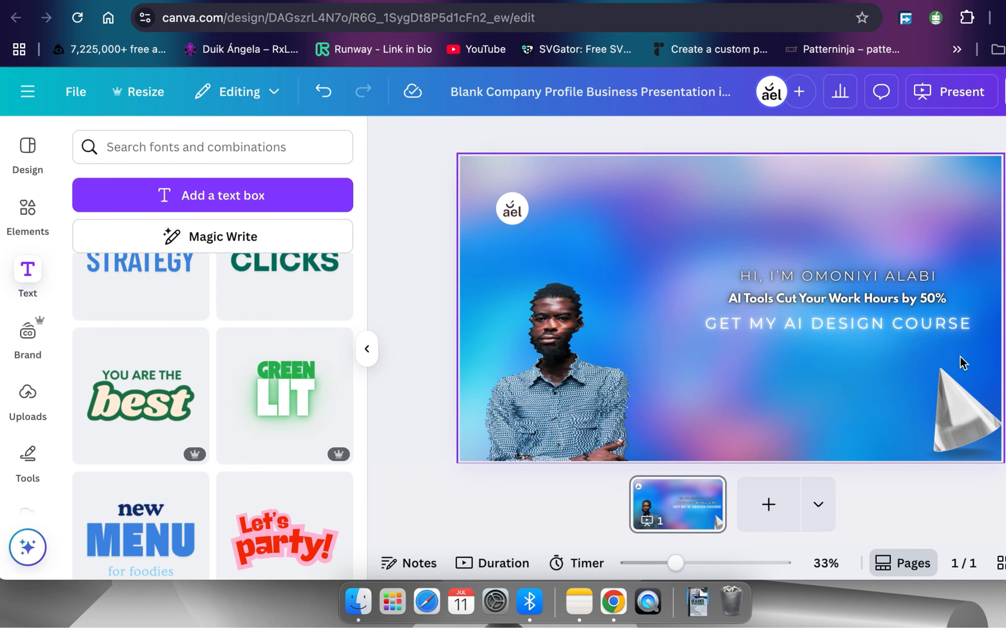
Try deleting the "GET MY AI DESIGN COURSE" line, and undo the deletion
left_click(939, 323)
key("Delete")
left_click(909, 271)
key("super+z")
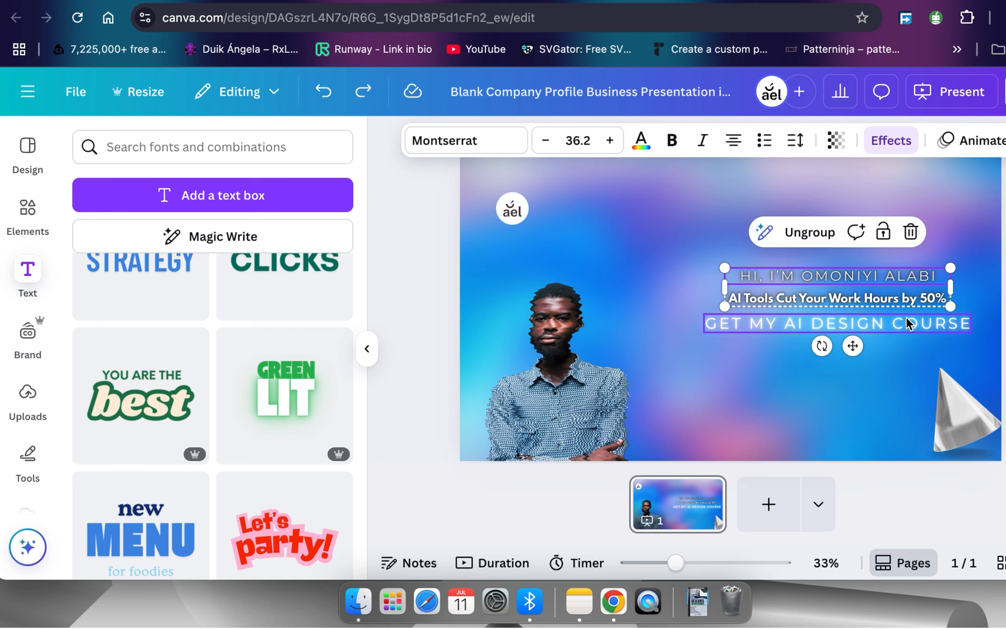
Try recolouring the greeting line white, and return it to black
left_click(641, 140)
left_click(254, 267)
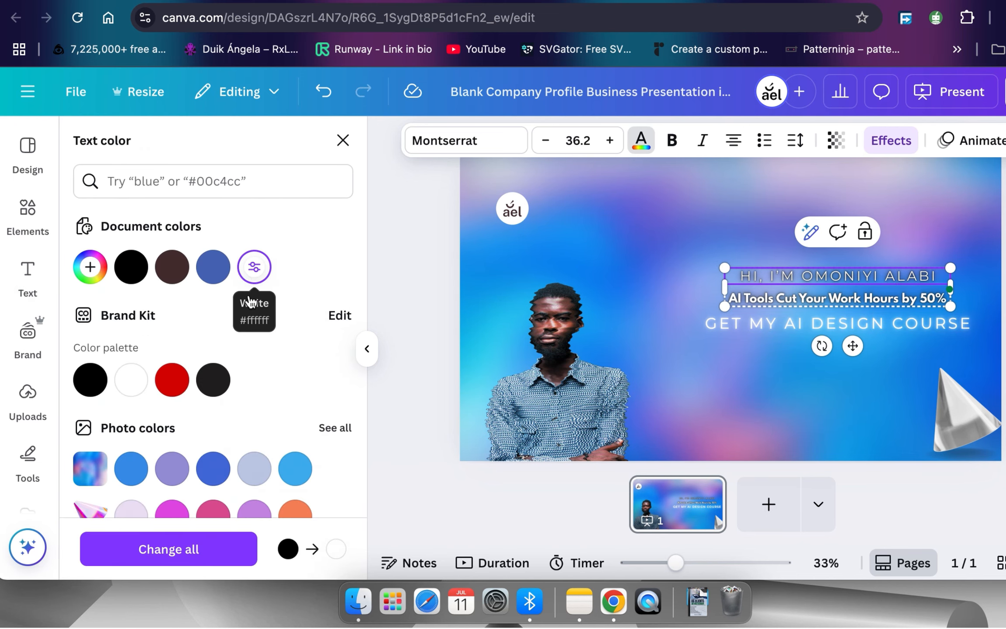
left_click(131, 266)
left_click(952, 286)
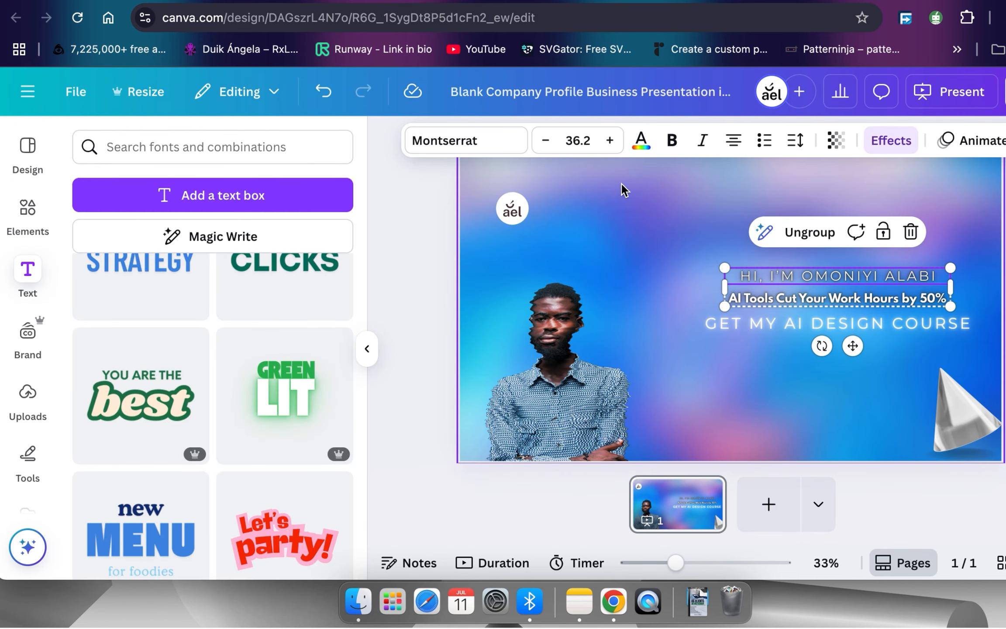
Recolour the greeting line at the head of the text group white
left_click(641, 140)
left_click(255, 265)
left_click(955, 308)
left_click(570, 384)
left_click(681, 359)
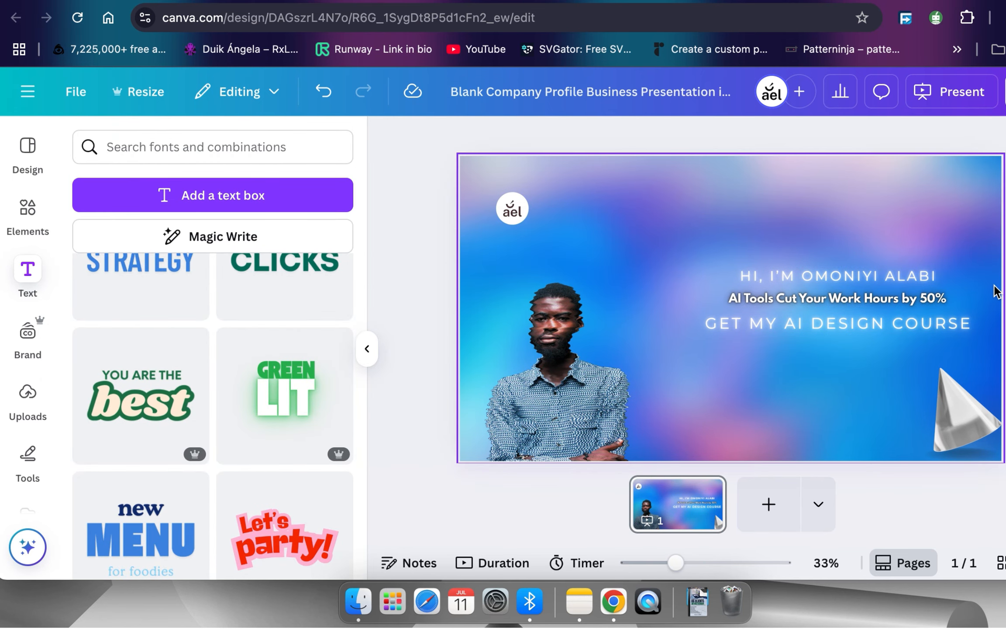
Delete the "GET MY AI DESIGN COURSE" line
left_click(920, 325)
key("Delete")
Ungroup the introduction text and place a copy of the greeting line between the greeting and the lowered tagline
left_click(932, 278)
left_click_drag(863, 305, 876, 331)
key("super+z")
key("super+shift+g")
left_click(875, 306)
left_click_drag(880, 276, 879, 303)
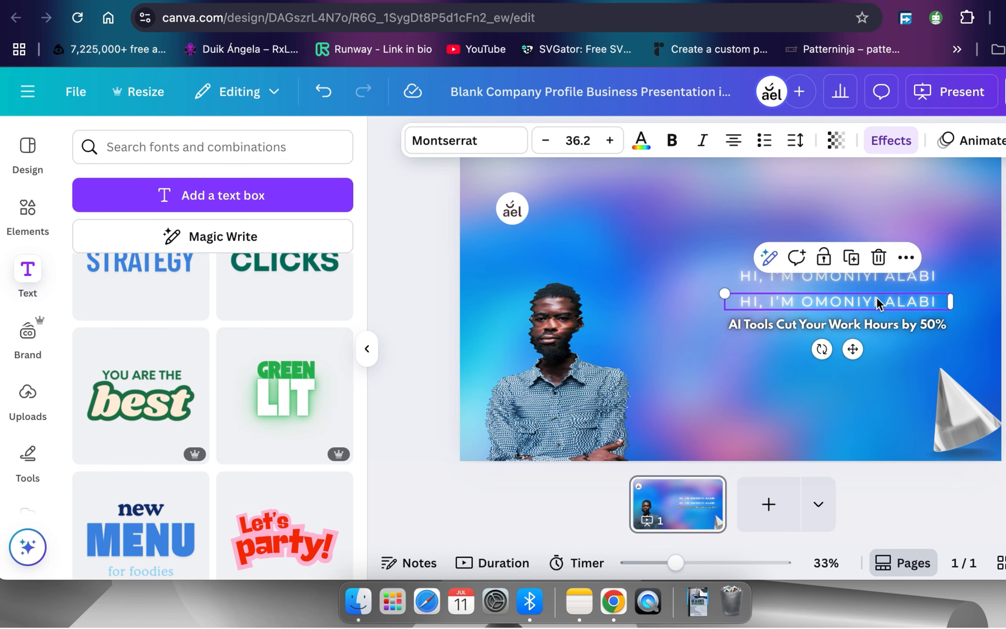
Try rewriting the copied greeting line as "I'M A DESIGNER", and undo back to the grouped two-line text
left_click(878, 302)
key("BackSpace")
type("I'M A DESIGNER &")
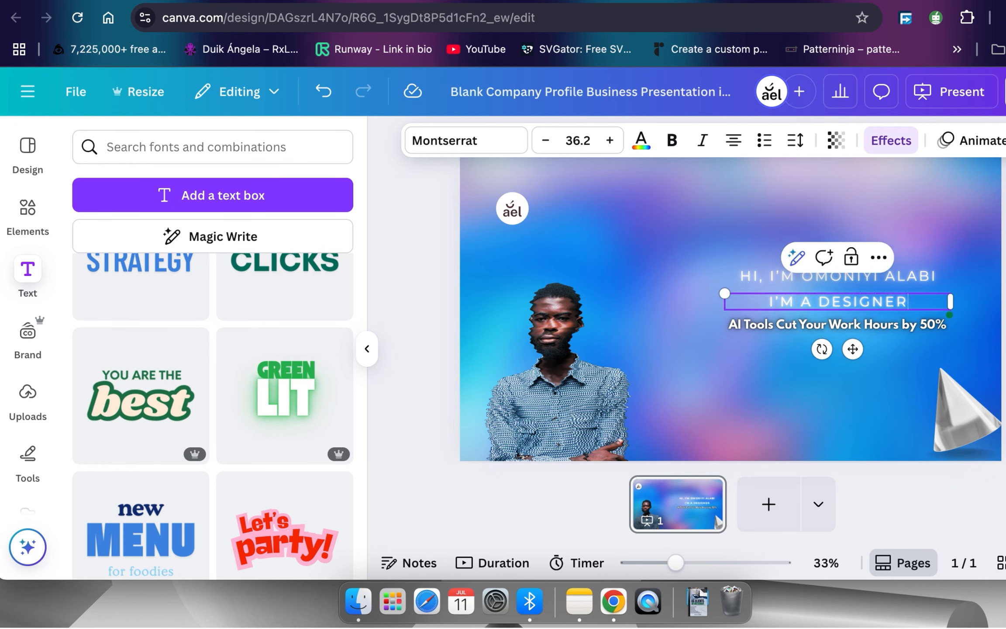
key("super+z")
key("super+z")
key("super+z")
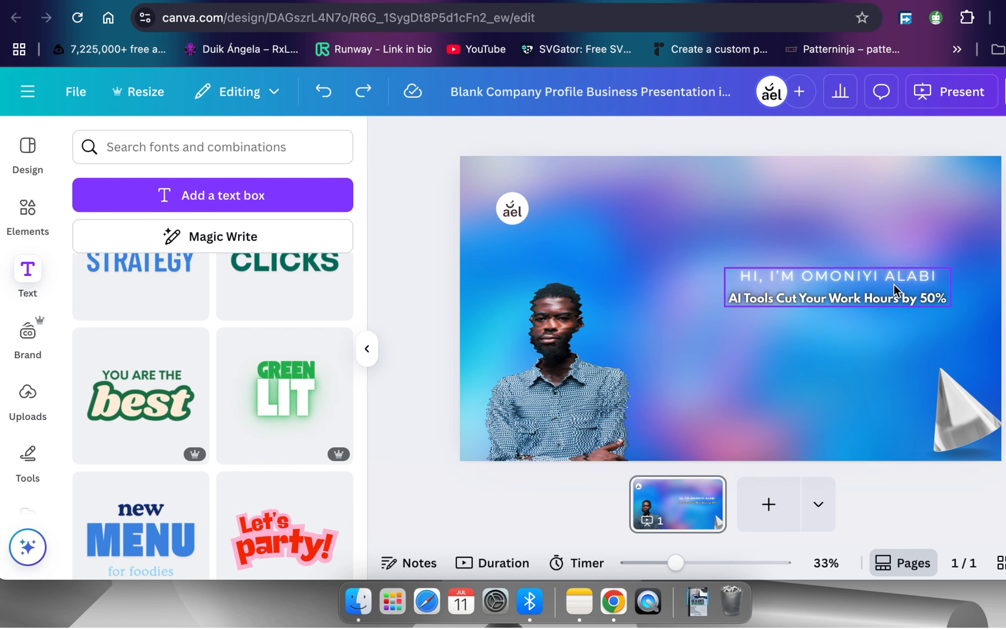
Try recolouring the tagline and moving the text group down, and revert both changes
left_click(895, 292)
left_click(640, 140)
left_click(966, 296)
left_click(917, 310)
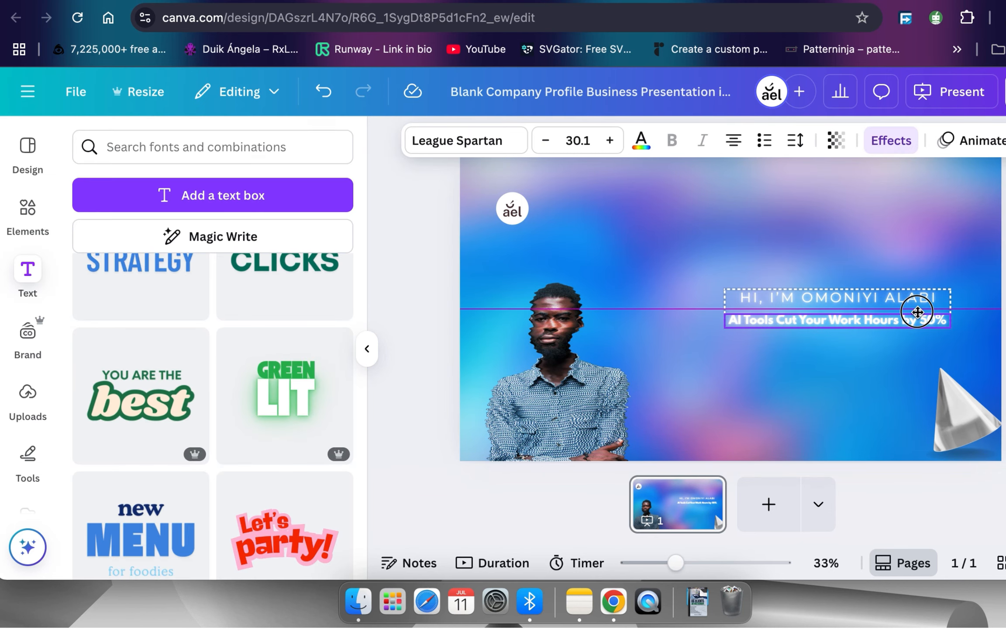
left_click(938, 326)
left_click(901, 276)
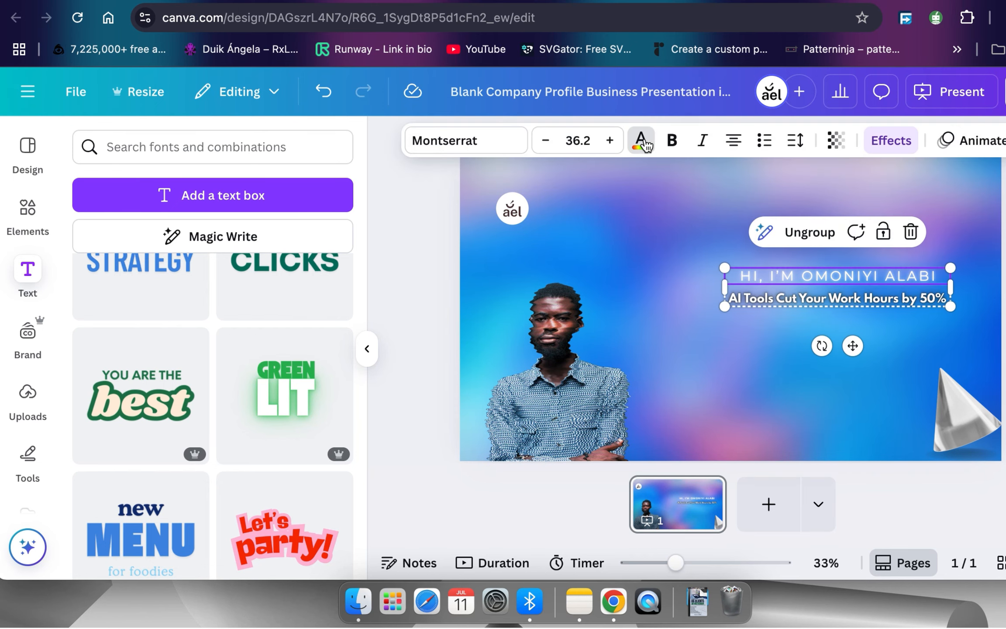
Recolour the greeting line black and move the text group down and slightly left
left_click(641, 140)
left_click(305, 499)
left_click(832, 300)
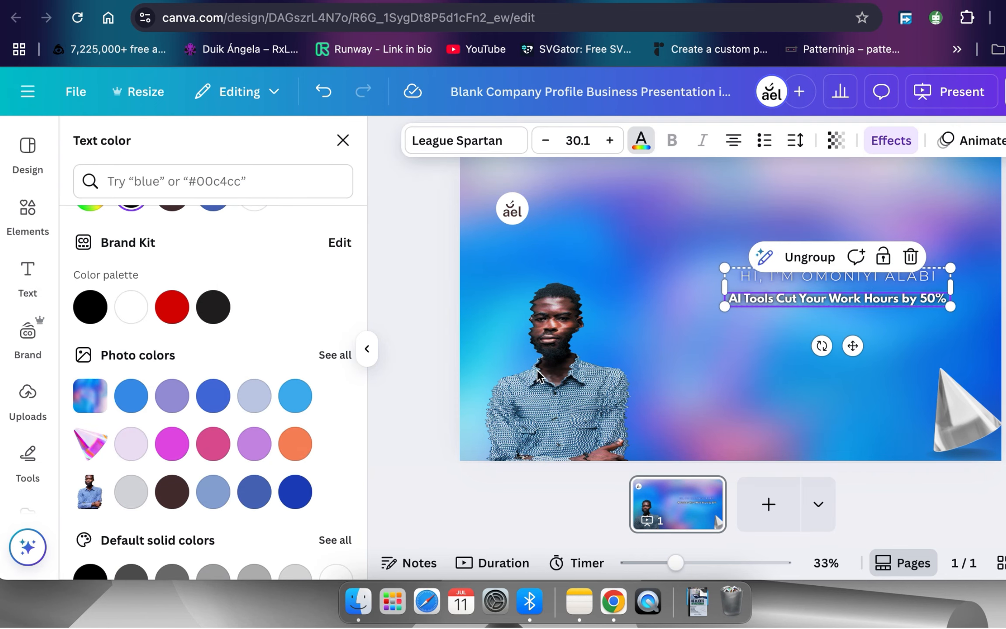
key("Escape")
left_click(887, 293)
mouse_move(887, 292)
left_mouse_down()
mouse_move(886, 309)
mouse_move(875, 298)
mouse_move(872, 307)
left_mouse_up()
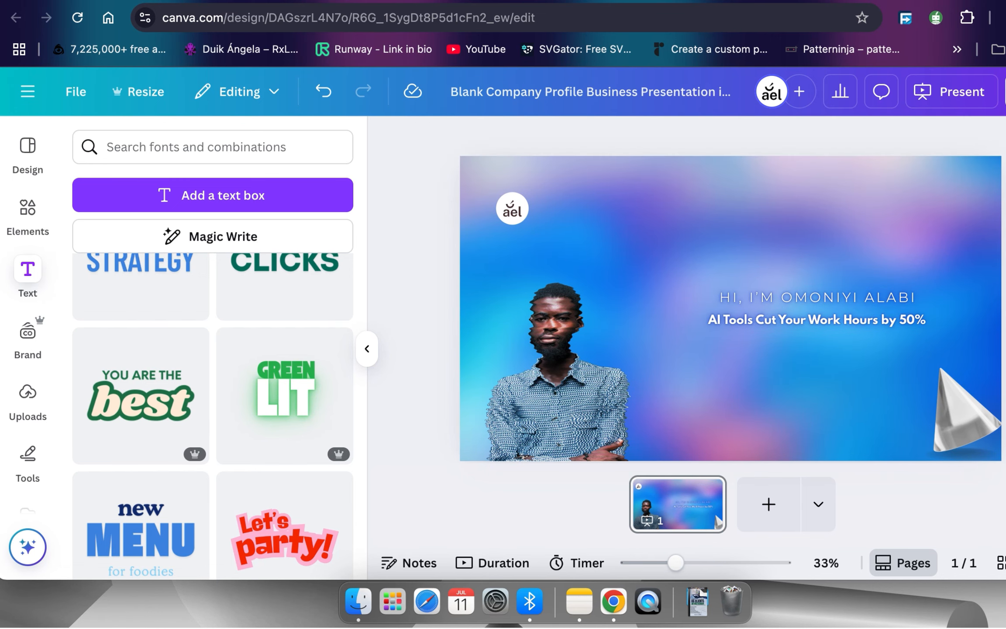
Restore the glass cone's pink colouring by raising its saturation
left_click(966, 406)
left_click(424, 140)
left_click(163, 286)
scroll(185, 415, "down", 5)
left_click_drag(183, 479, 189, 480)
left_click(978, 359)
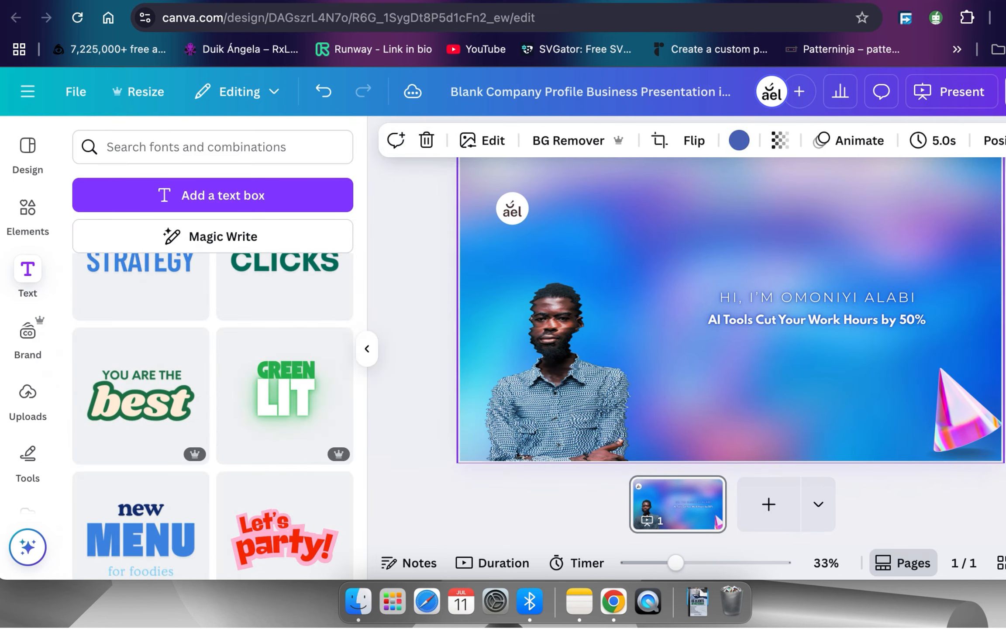
Shift the glass cone slightly left and down in the banner's lower corner
left_click(965, 416)
left_click_drag(965, 416, 960, 420)
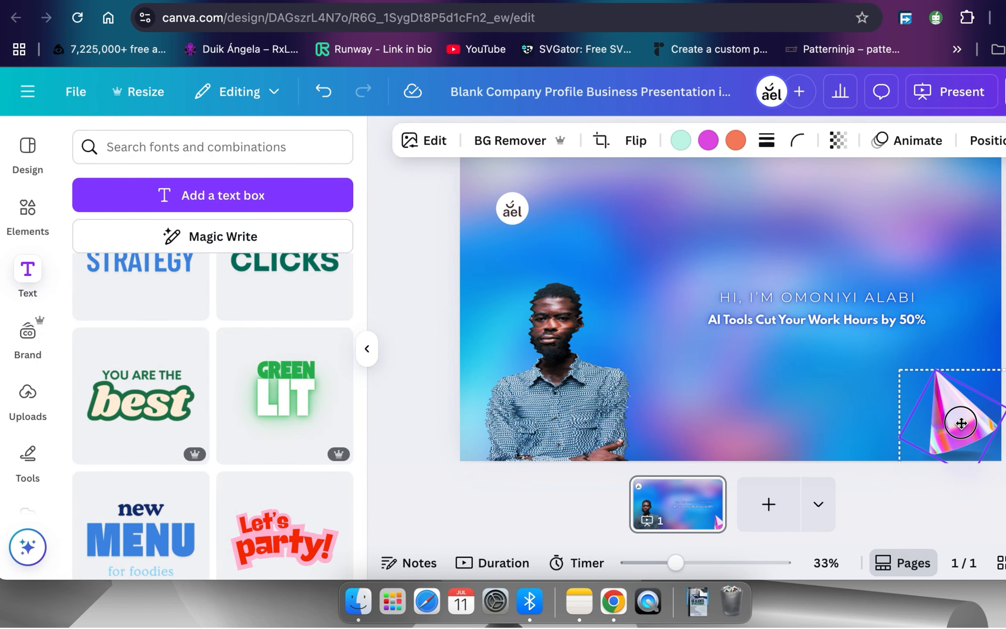
left_click(1004, 380)
left_click(956, 425)
left_click(1004, 380)
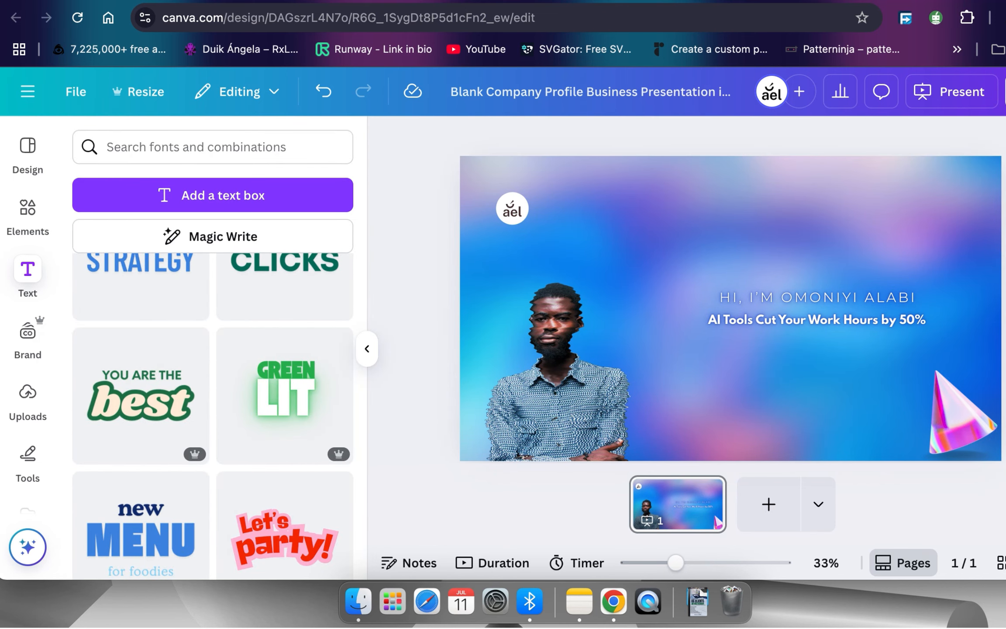
Enlarge the portrait slightly, keeping it anchored to the banner's lower-left corner
left_click(657, 269)
left_click_drag(658, 268, 678, 256)
key("Escape")
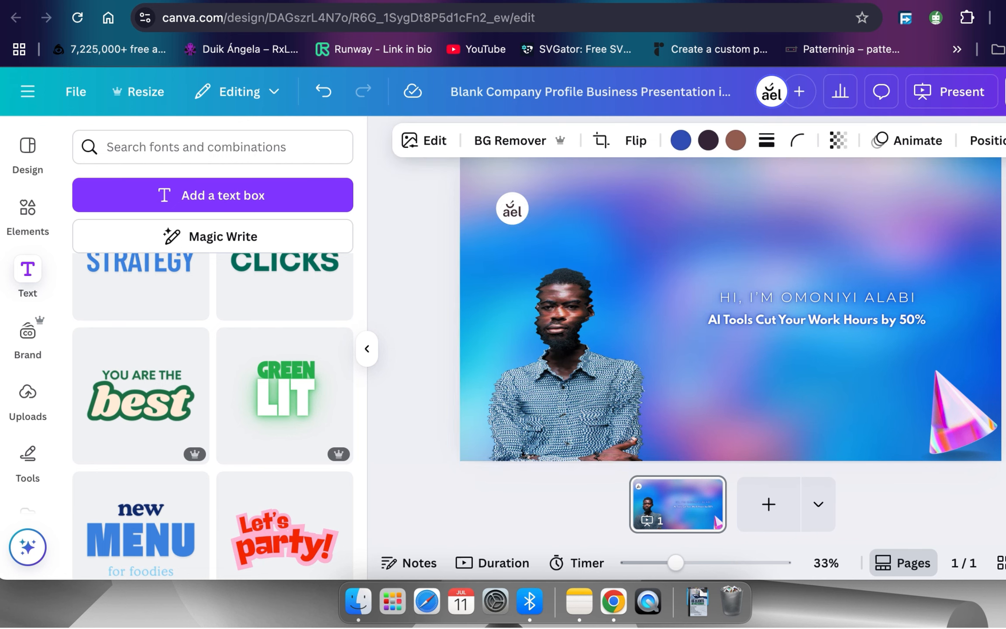
left_click_drag(676, 255, 670, 262)
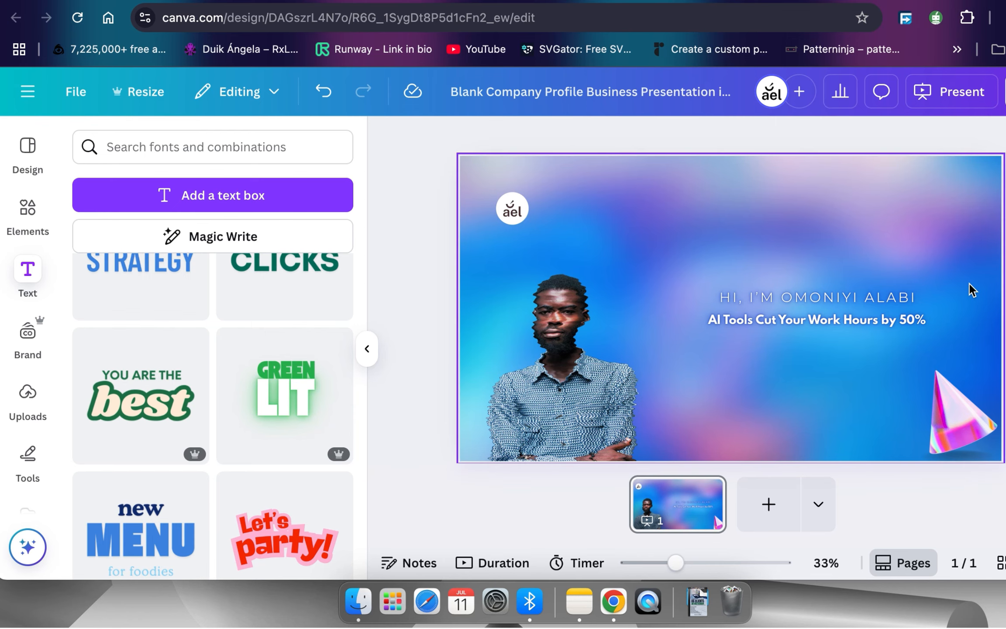
Turn the portrait black and white by reducing its saturation to the minimum
left_click(428, 150)
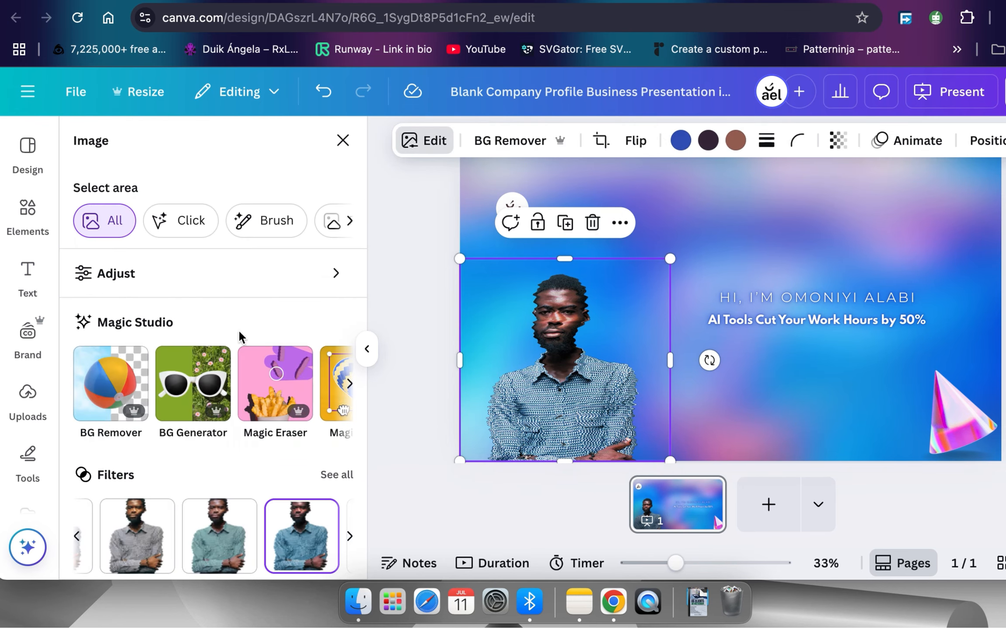
left_click(219, 272)
scroll(262, 393, "down", 10)
left_click_drag(189, 437, 81, 438)
key("Escape")
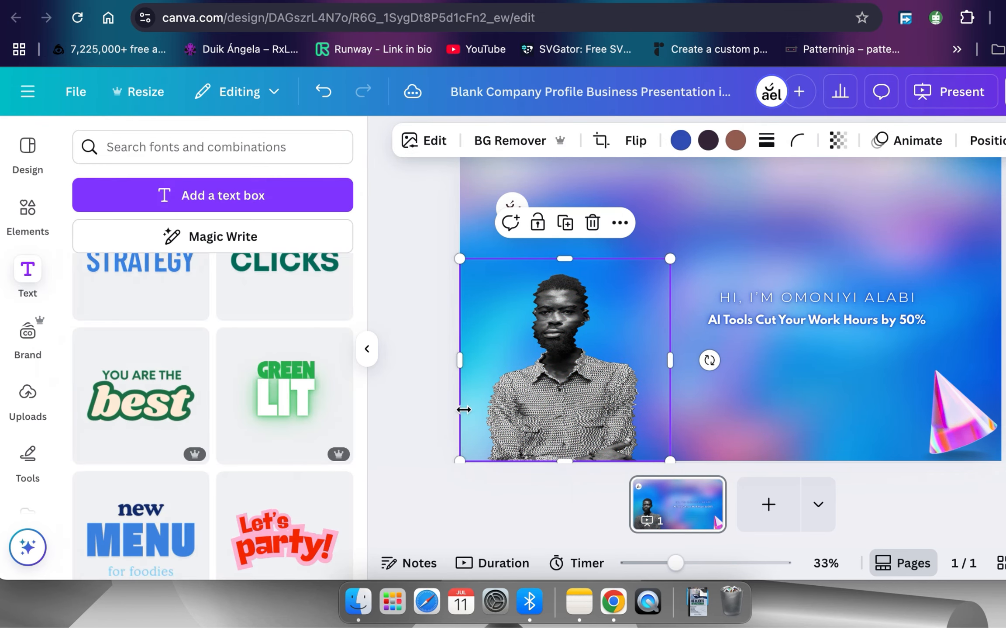
scroll(286, 513, "up", 10)
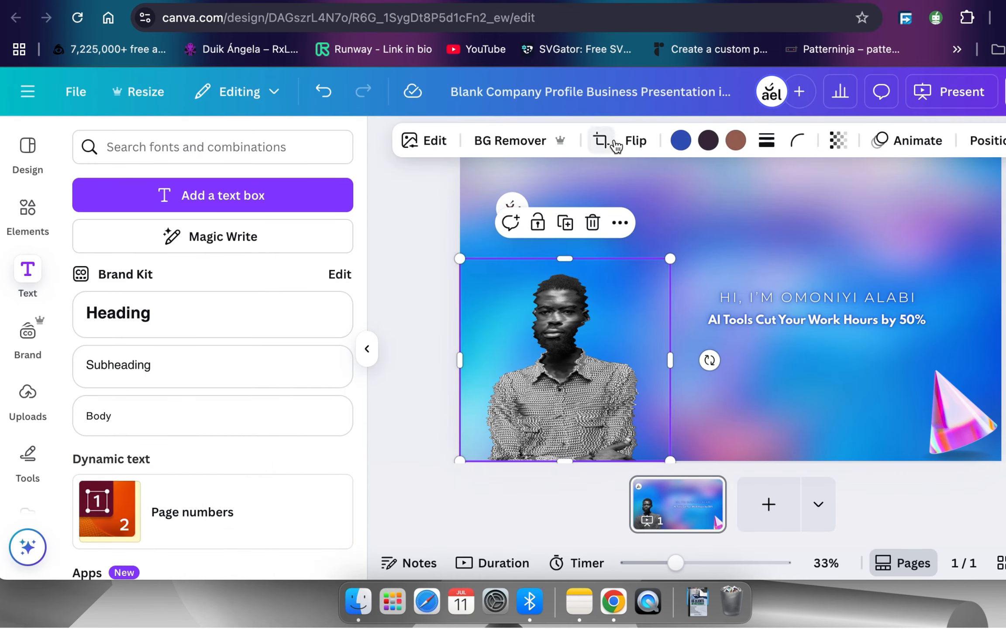
Try enlarging the black-and-white portrait a little more, and undo the resize
left_click(430, 140)
left_click(380, 437)
left_click(578, 379)
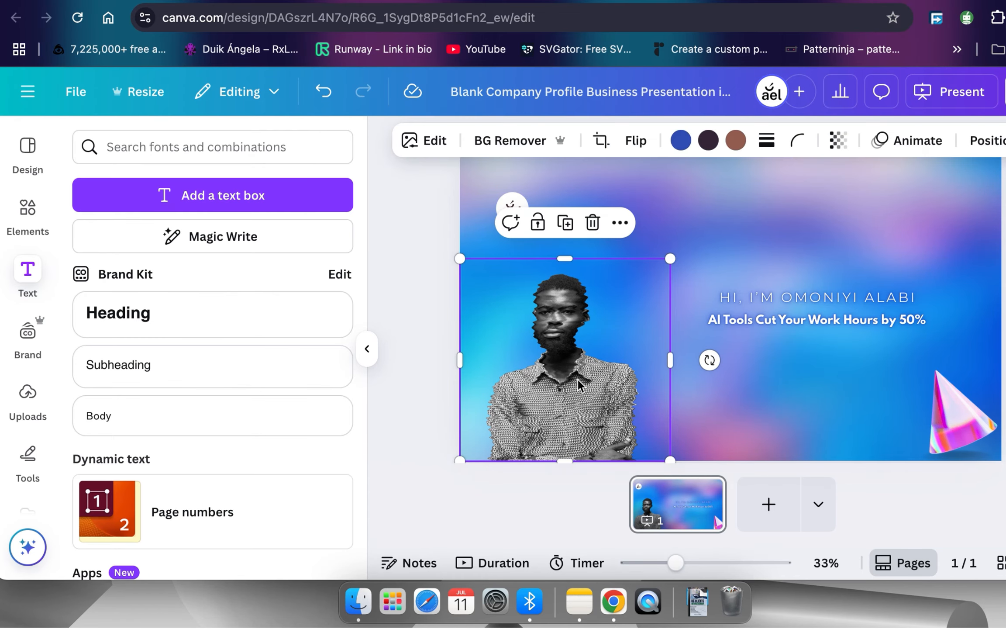
left_click_drag(670, 254, 681, 249)
left_click(410, 404)
key("super+z")
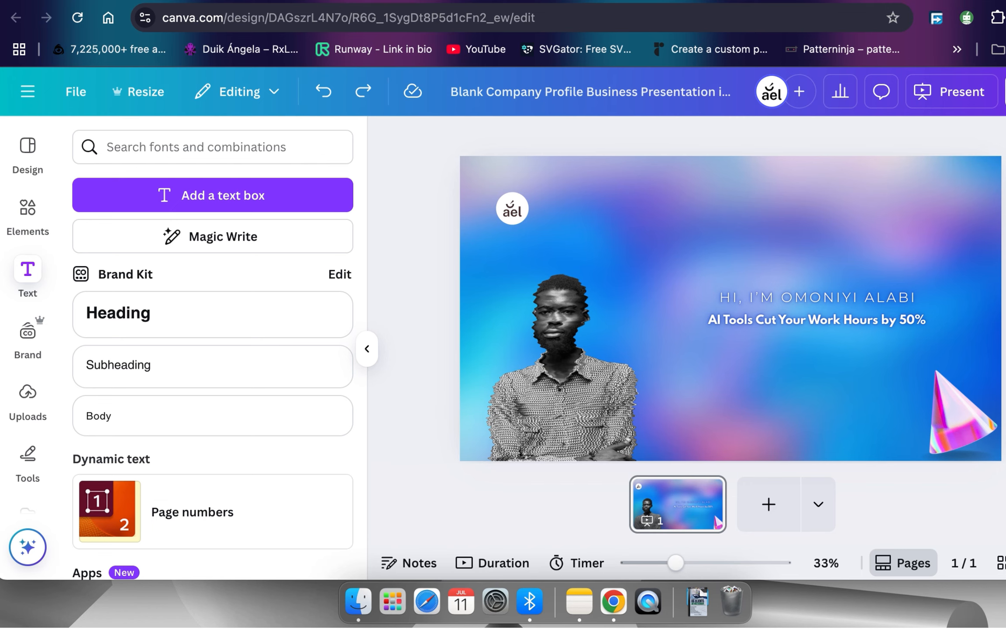
Open the banner's download settings and bring up the file type choices
left_click(1003, 92)
left_click(780, 432)
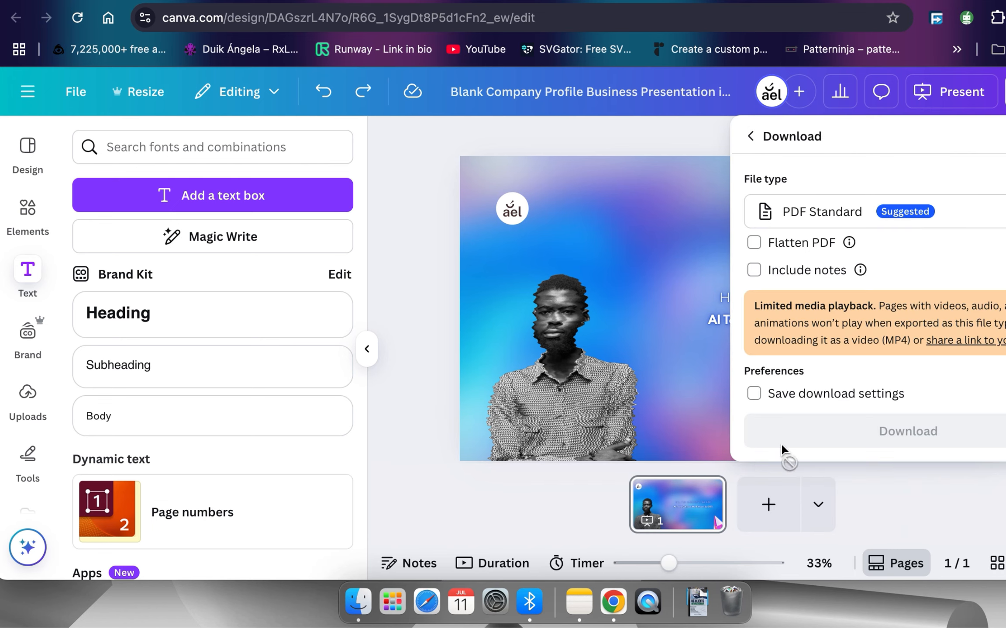
left_click(896, 212)
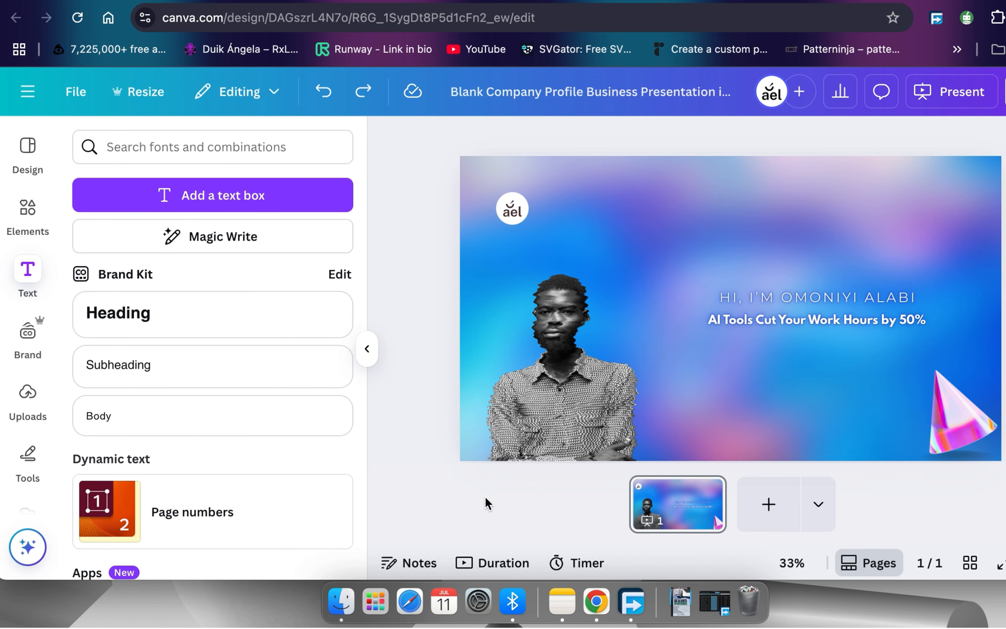
Switch to the DeepSeek banner framework chat and review its tech stack, testing protocol, trust engineering, micro-moment, ethical design and gamification advice
left_click(551, 0)
scroll(509, 354, "down", 7)
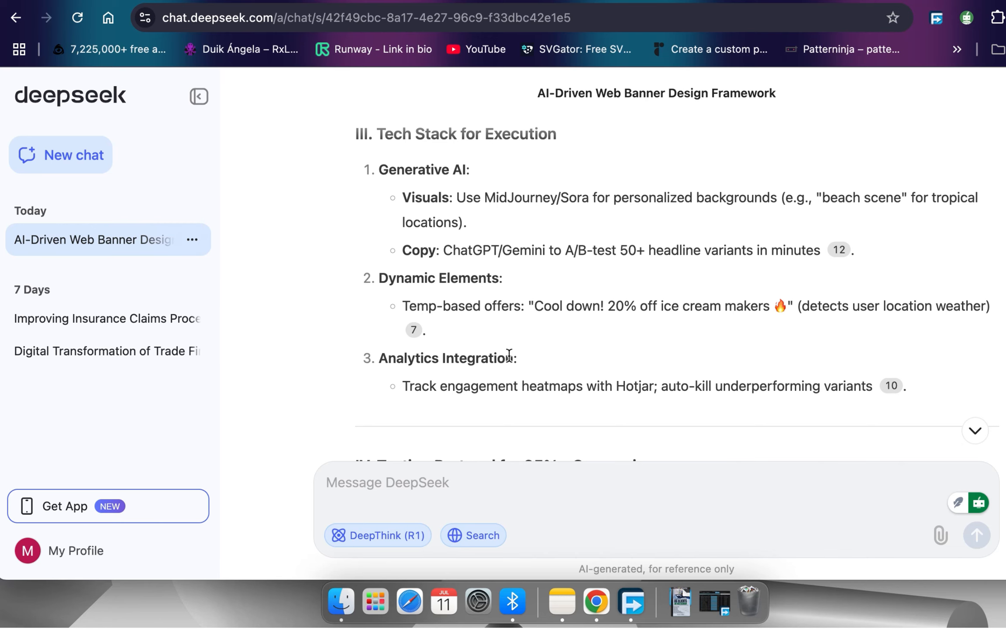
scroll(509, 355, "down", 5)
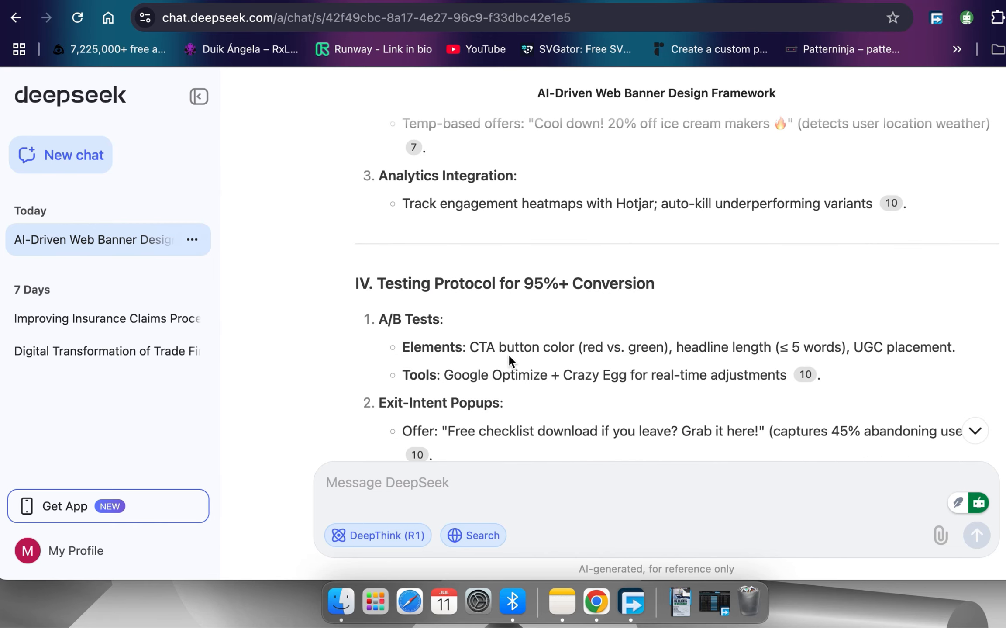
scroll(508, 353, "down", 2)
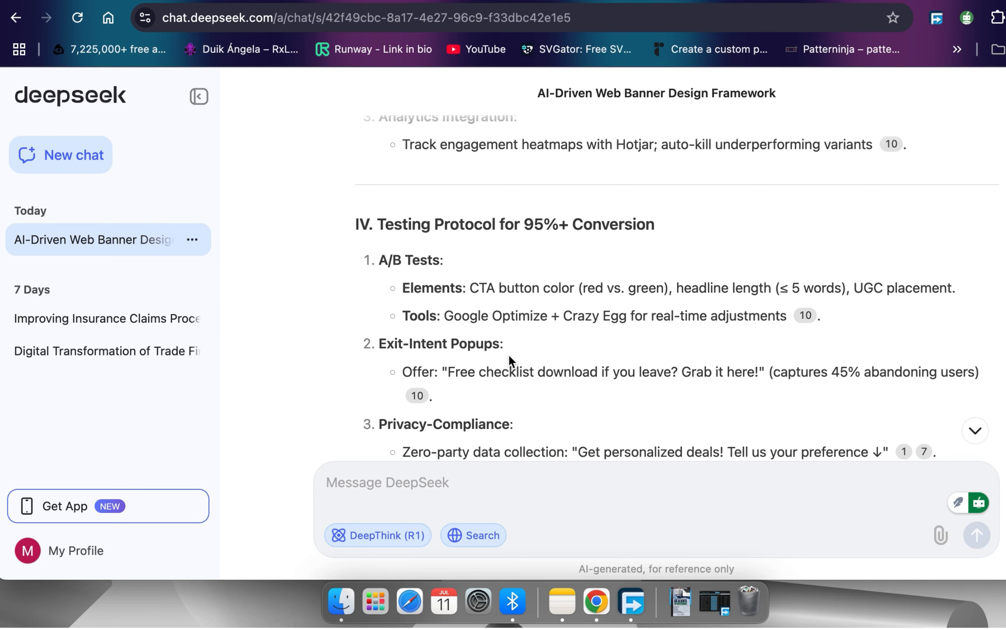
scroll(508, 353, "down", 1)
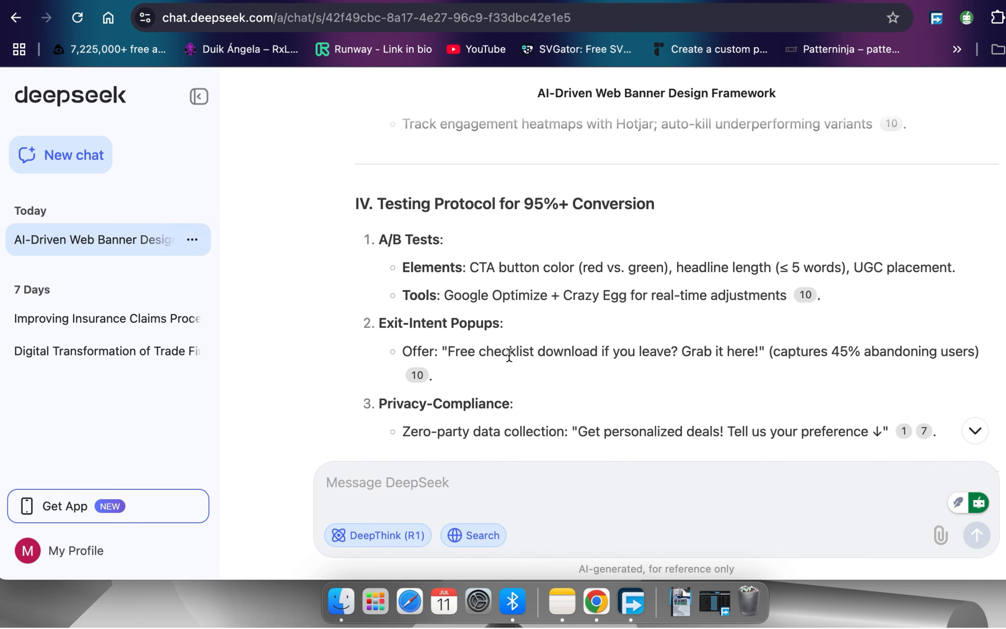
scroll(551, 323, "up", 10)
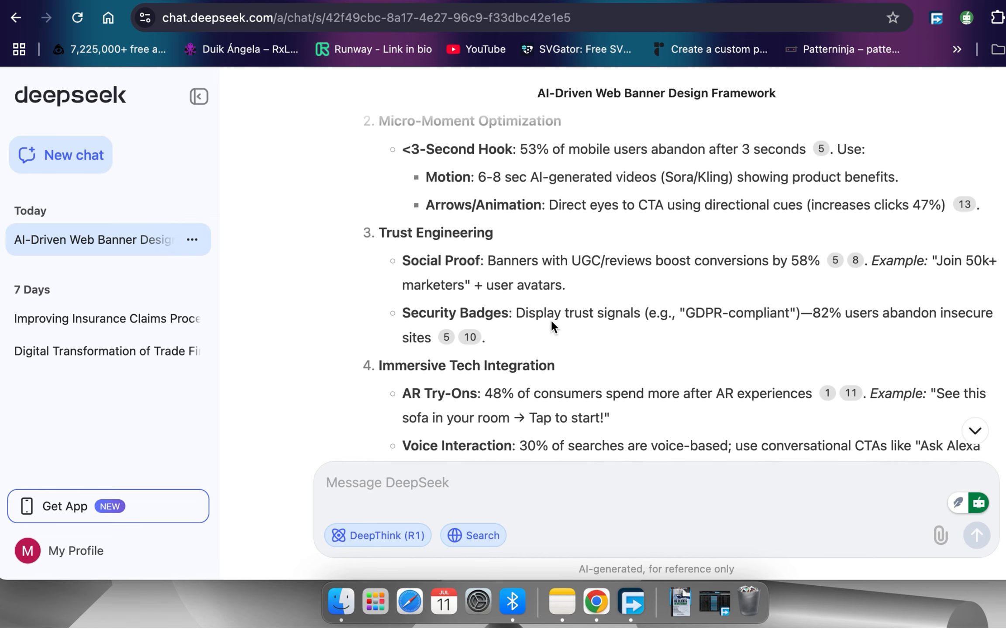
scroll(551, 325, "up", 1)
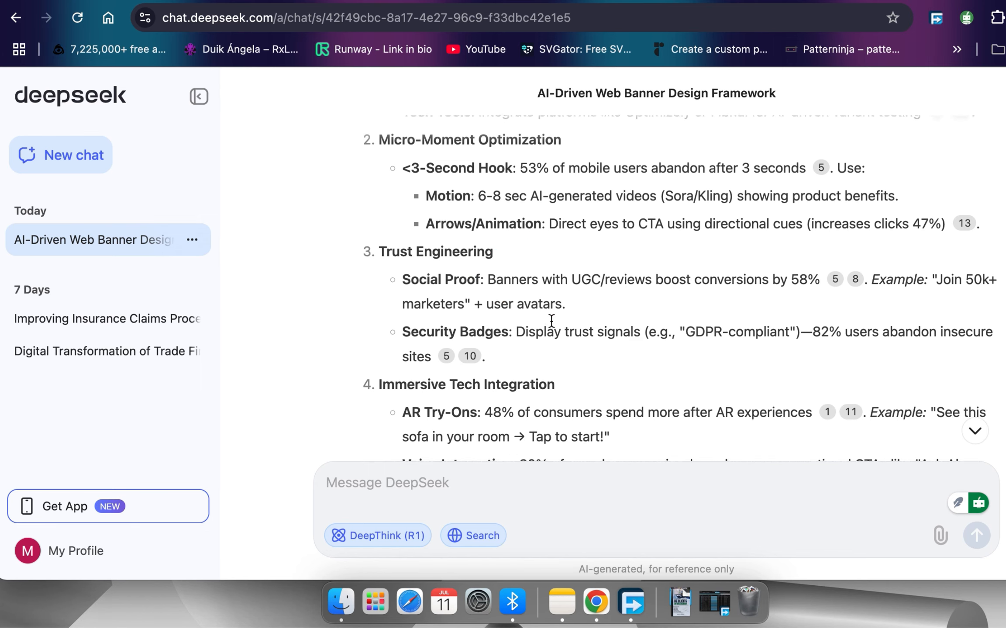
scroll(551, 321, "up", 3)
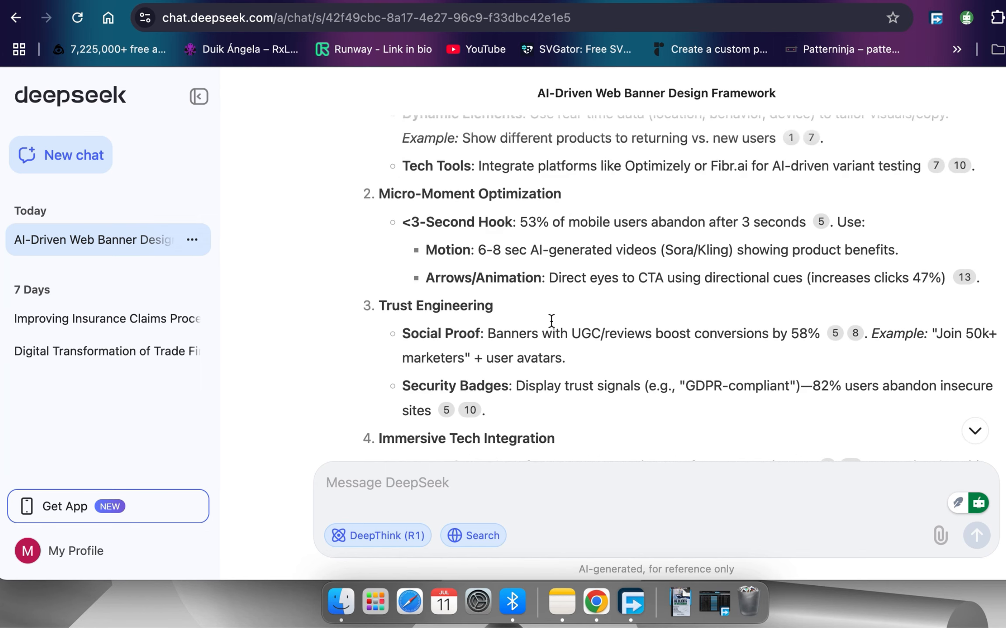
scroll(552, 320, "up", 5)
scroll(551, 319, "up", 2)
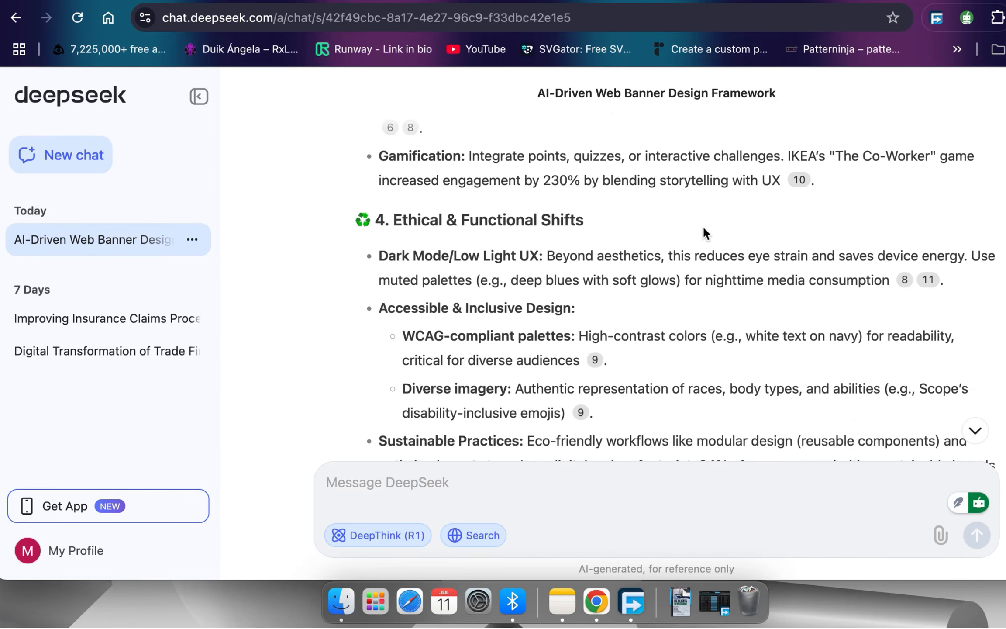
scroll(705, 229, "up", 5)
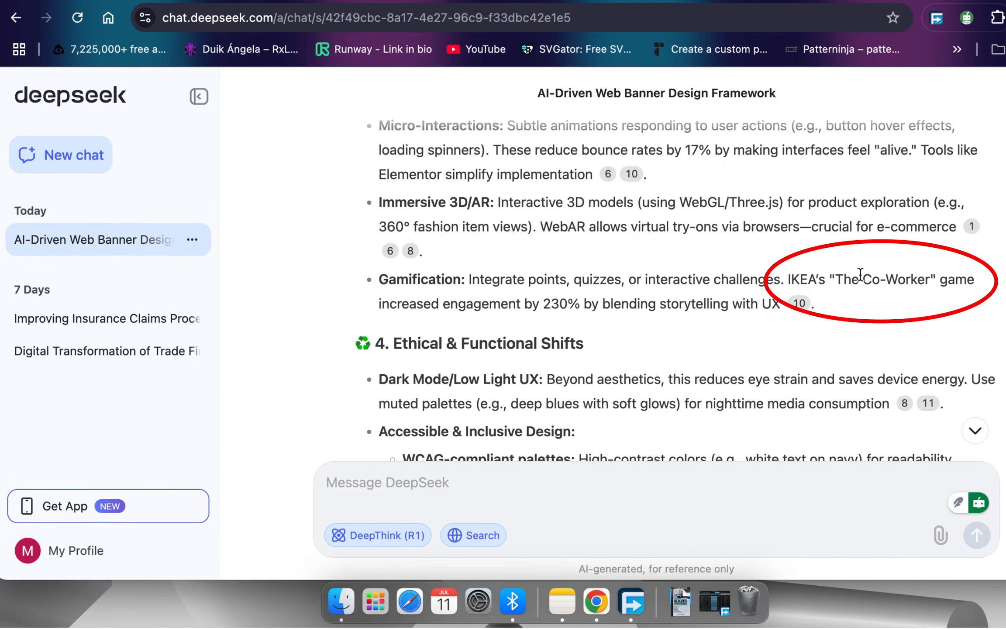
Copy the phrase IKEA's "The Co-Worker" game from the gamification point and search Google for it in a new tab
left_click_drag(839, 277, 921, 276)
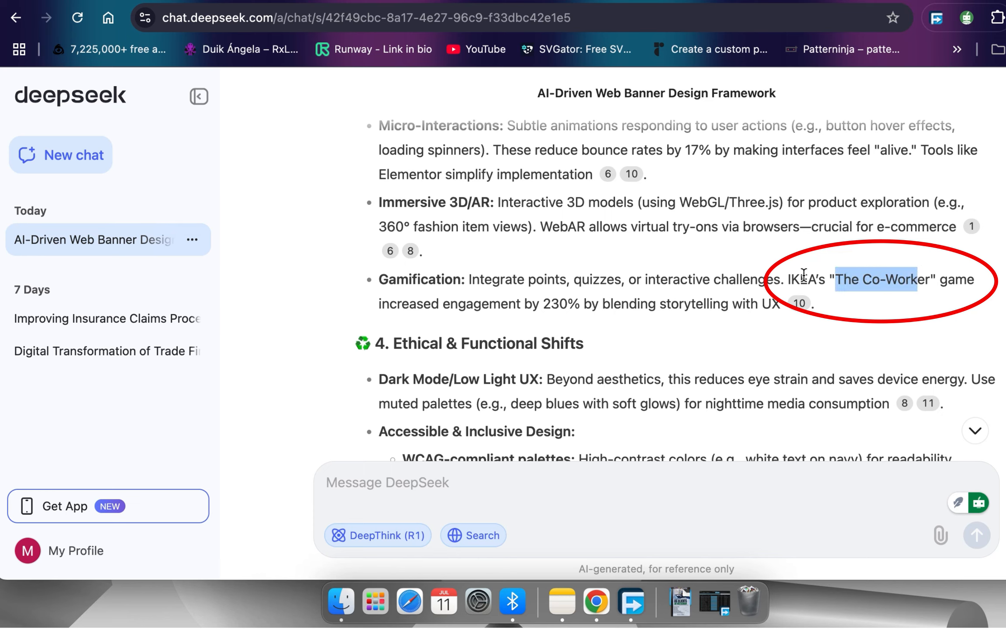
left_click_drag(789, 278, 988, 281)
key("super+c")
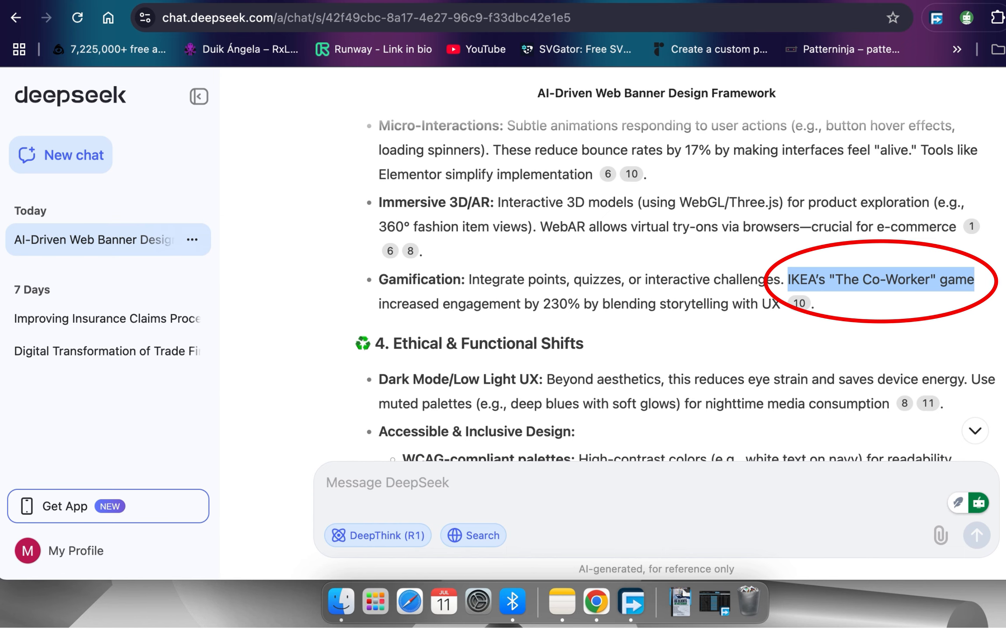
key("super+t")
key("super+v")
key("Return")
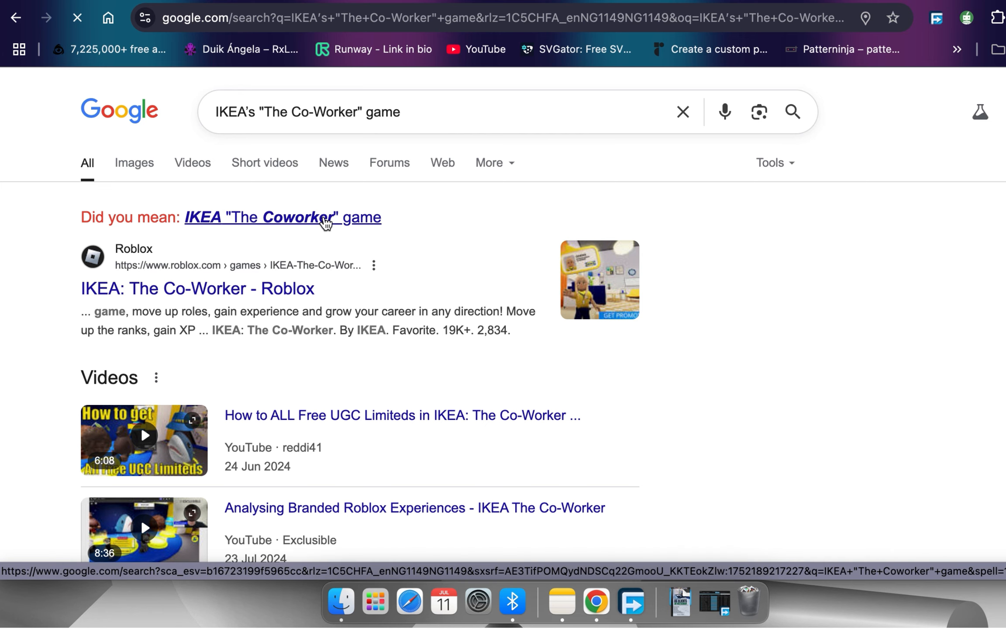
Check the suggested Coworker spelling, return to the original results, and examine the Roblox page for IKEA: The Co-Worker
left_click(325, 222)
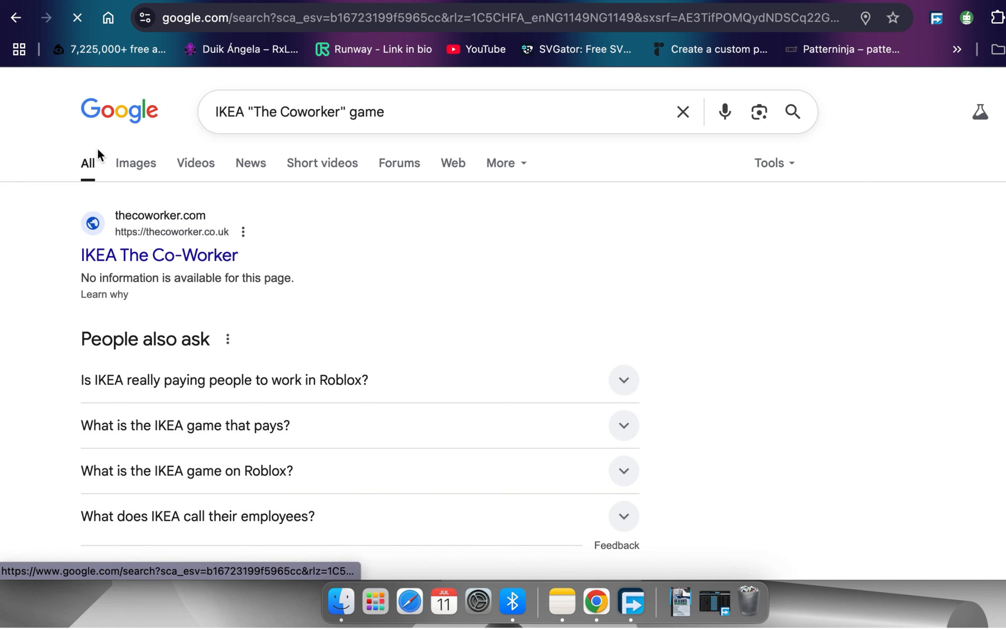
left_click(15, 17)
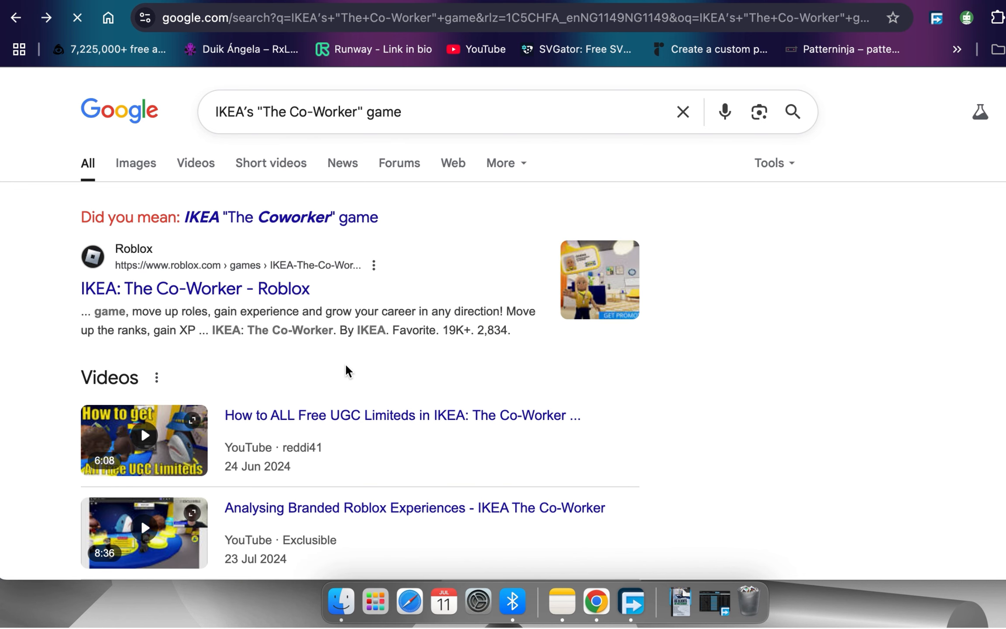
left_click(276, 293)
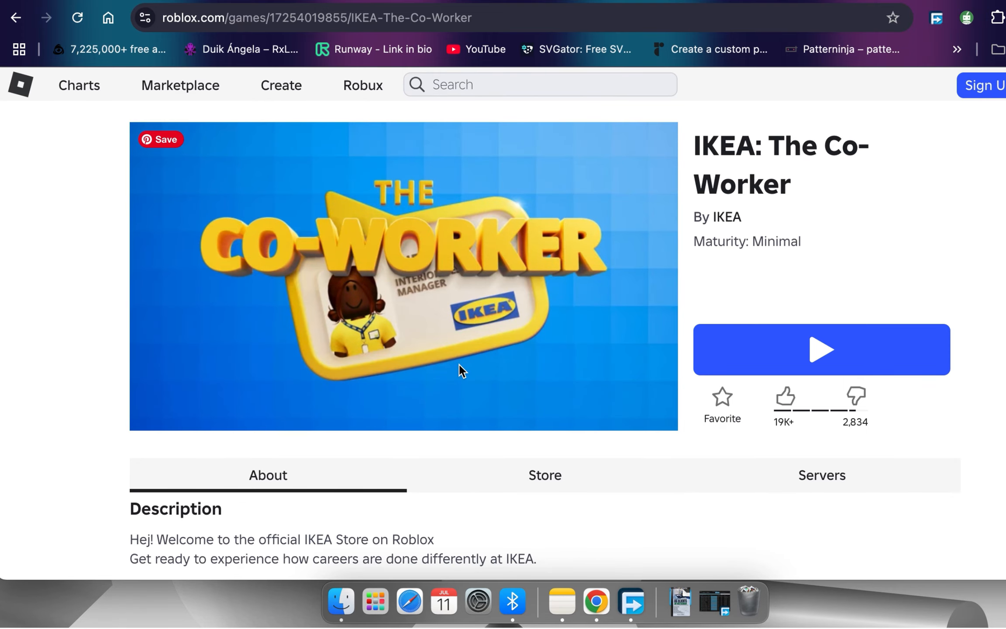
scroll(459, 364, "down", 10)
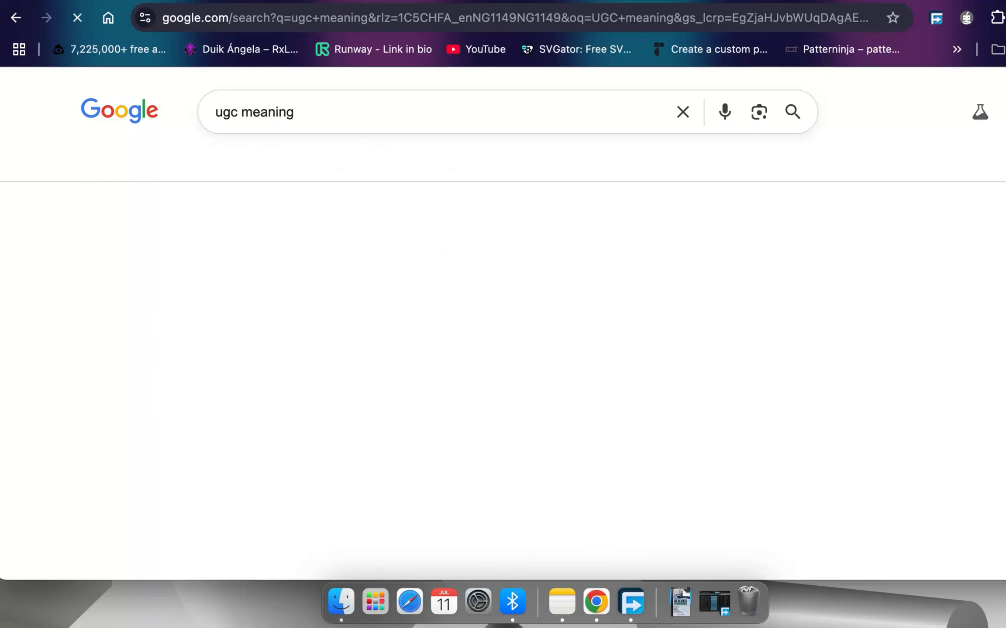
Expand the AI overview for "ugc meaning" and read its detailed breakdown
left_click(418, 509)
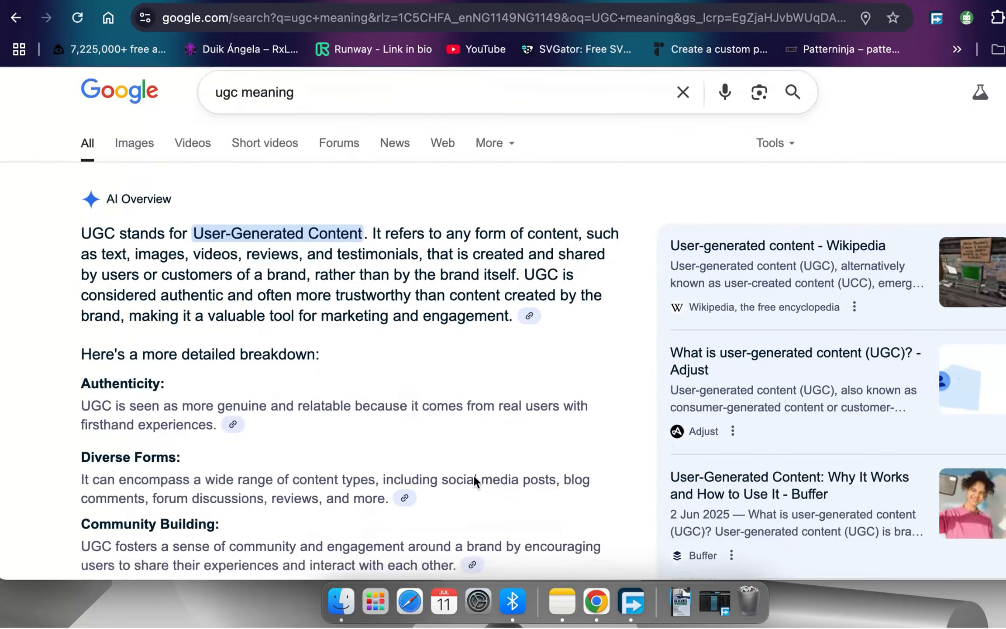
scroll(475, 481, "down", 7)
scroll(475, 480, "up", 8)
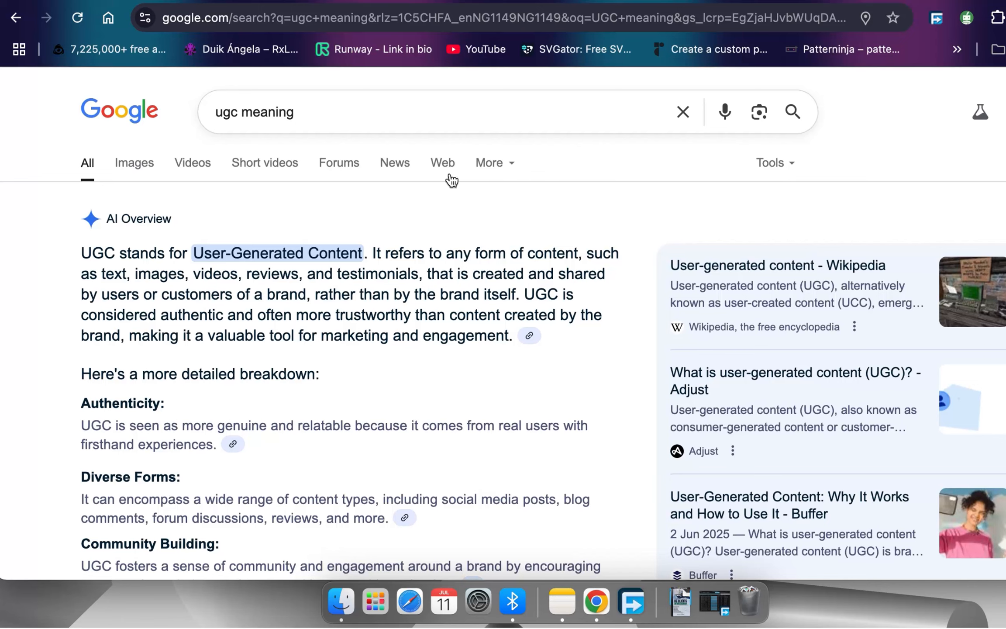
Refine the search to "ugc meaning roblox" and read the detailed breakdown of UGC in Roblox
left_click(381, 114)
left_click(386, 150)
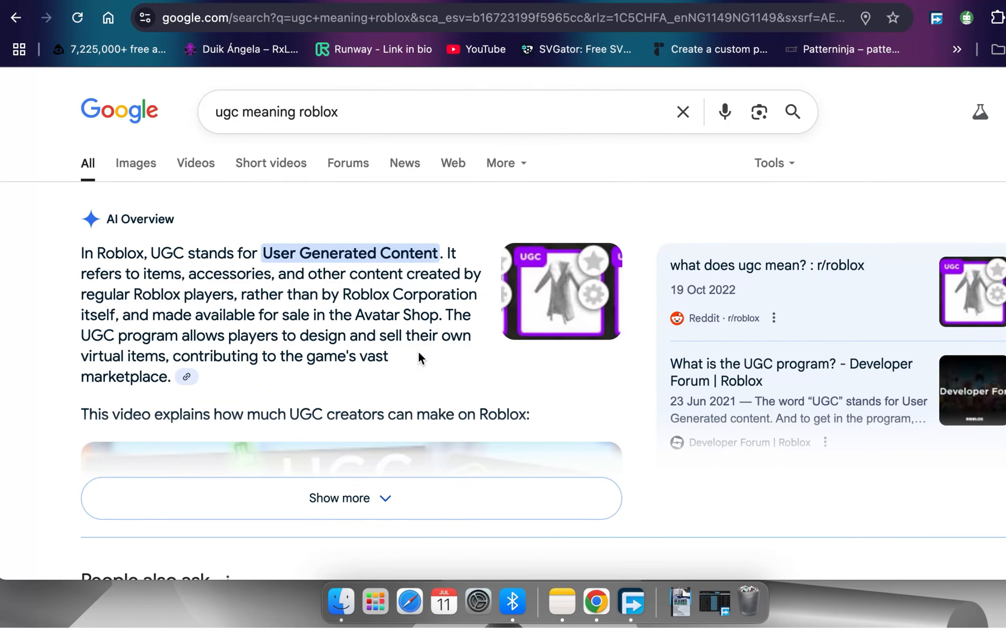
scroll(420, 353, "down", 1)
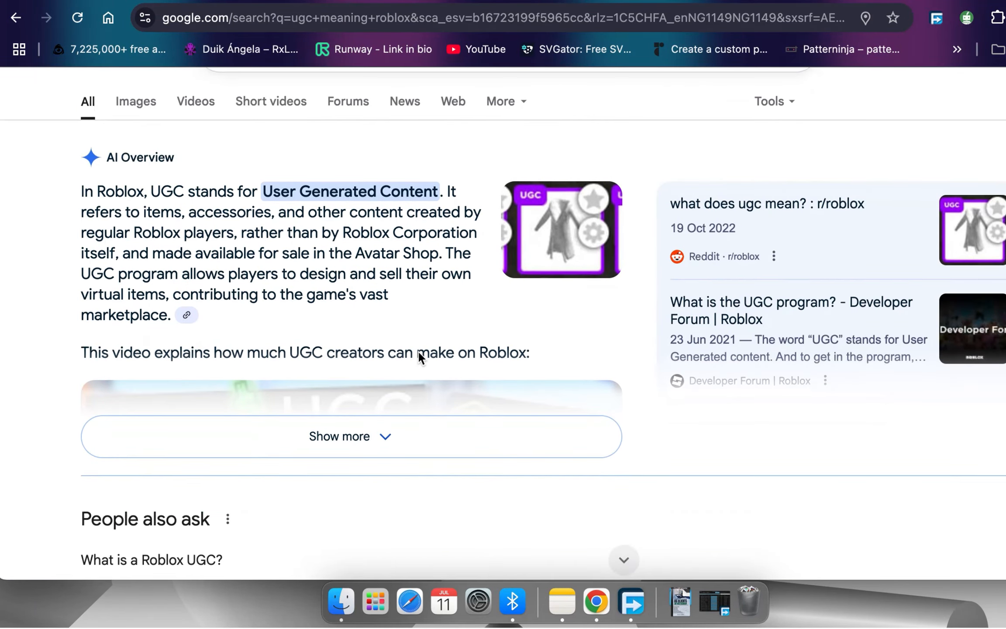
scroll(426, 375, "down", 5)
scroll(431, 400, "down", 10)
scroll(430, 394, "down", 1)
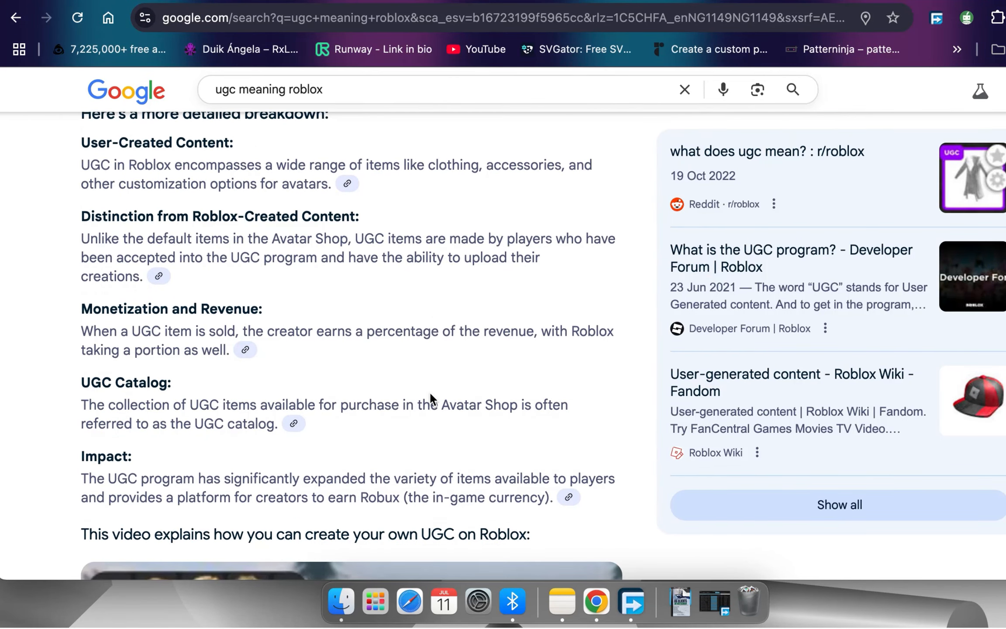
scroll(430, 394, "down", 2)
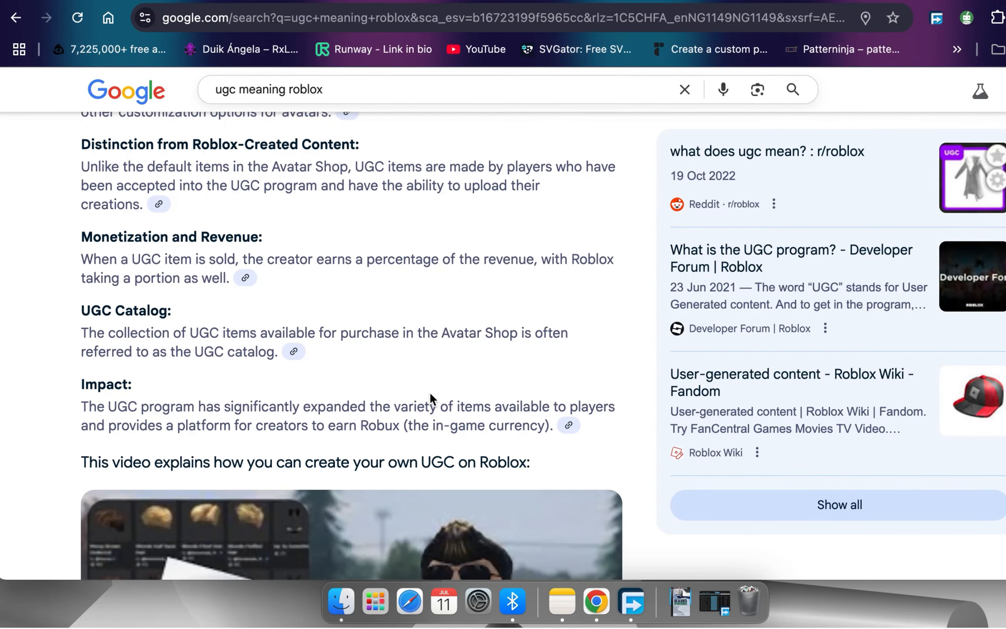
scroll(430, 395, "down", 4)
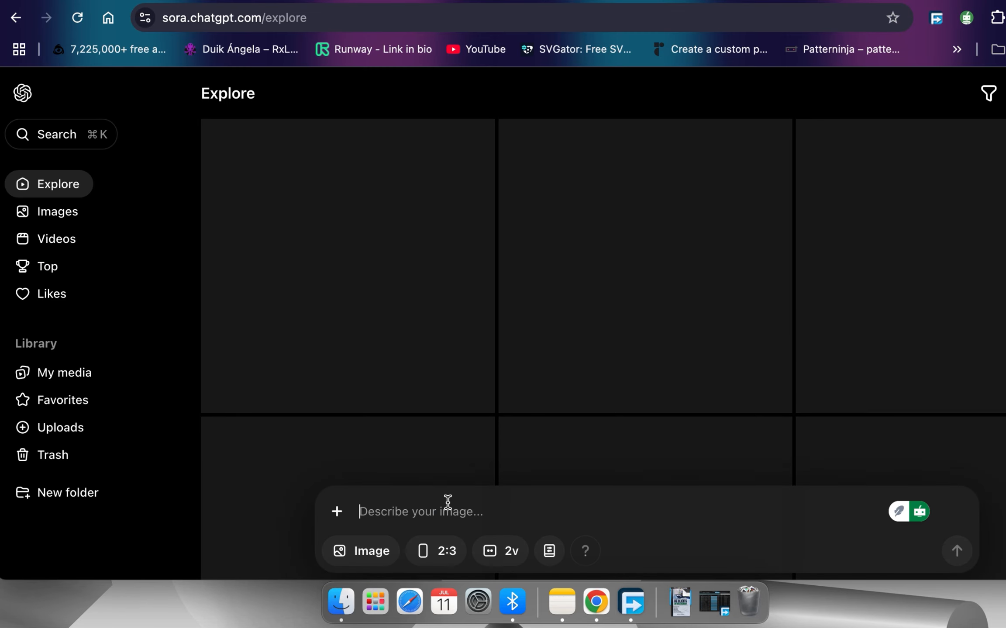
Enter the image prompt "Create a futuristic ugc character of my picture"
type("C")
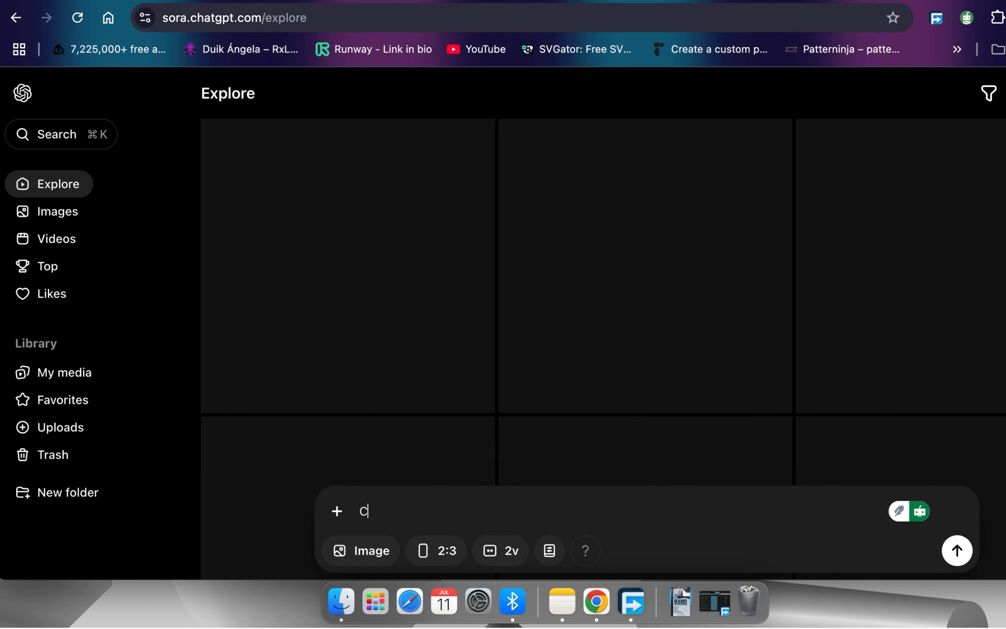
type("reat e")
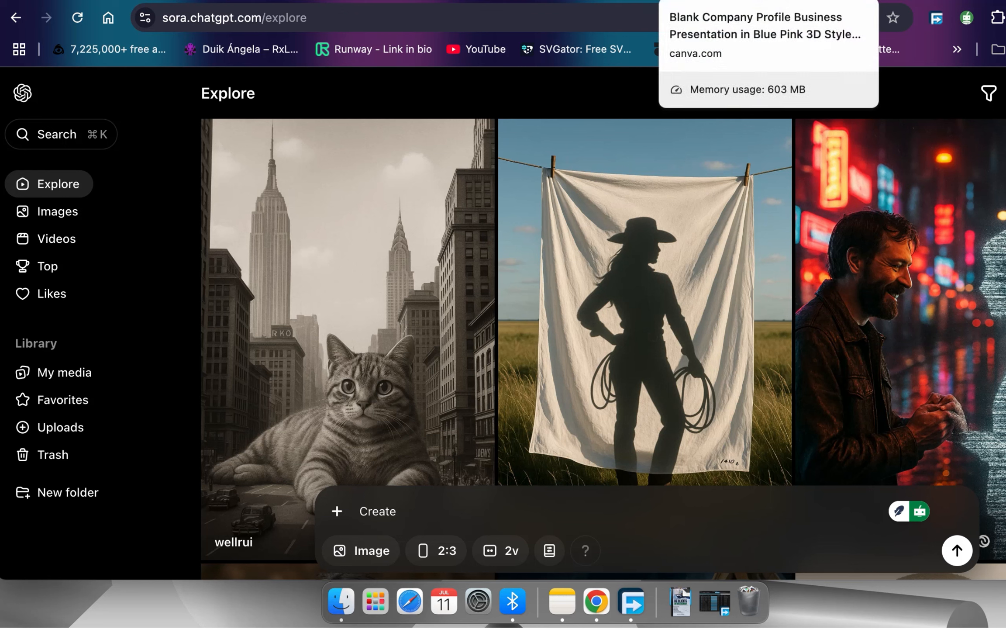
type("a futuristic ugc character of my picture")
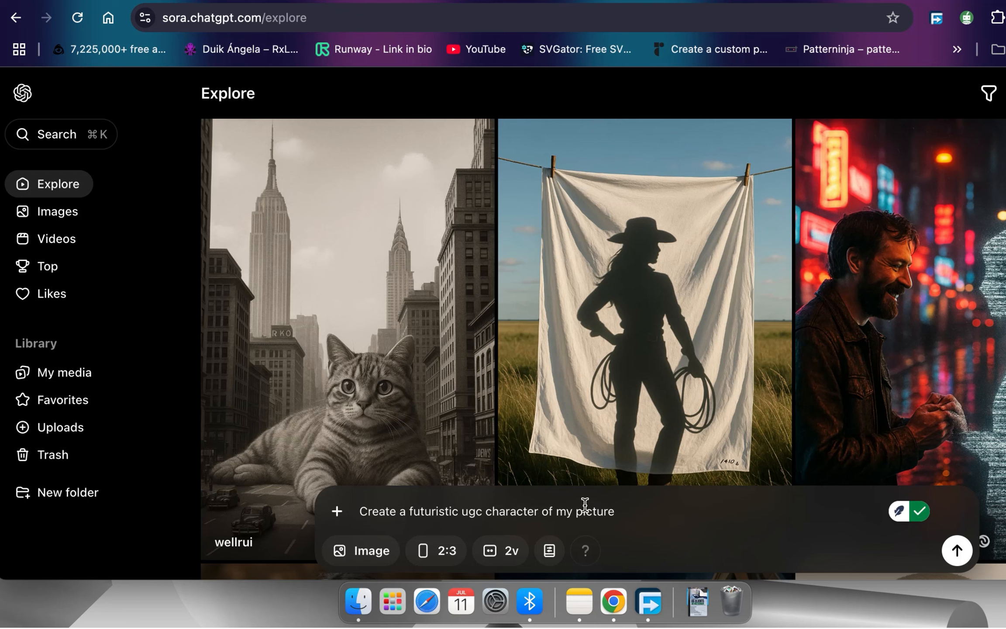
Revise the prompt to read "Create a futuristic ugc Roblox character with my attached picture"
left_click(576, 511)
type("attached")
left_click(686, 507)
left_click(458, 511)
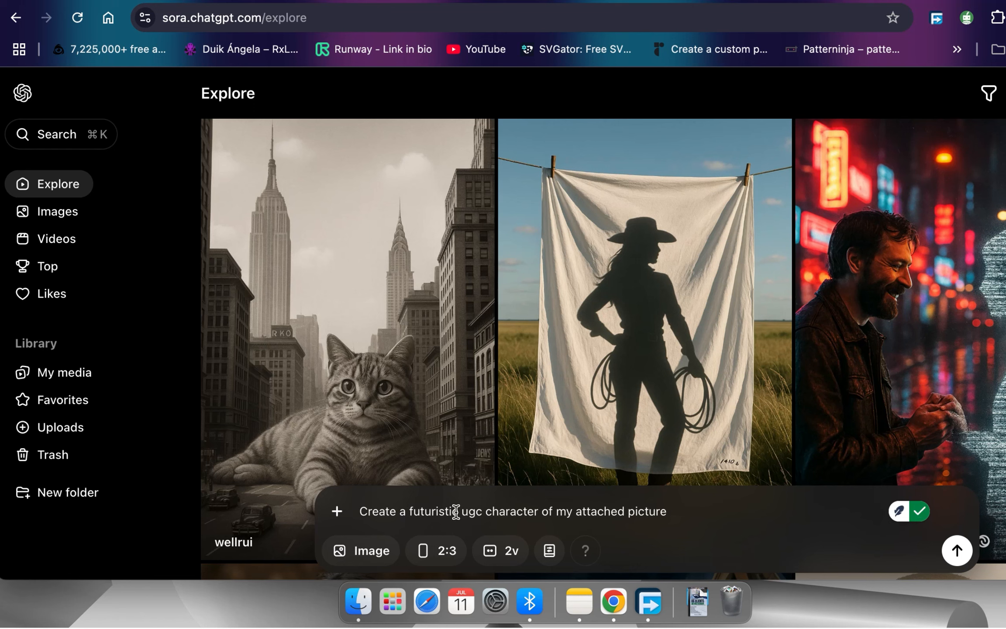
type("Roblox")
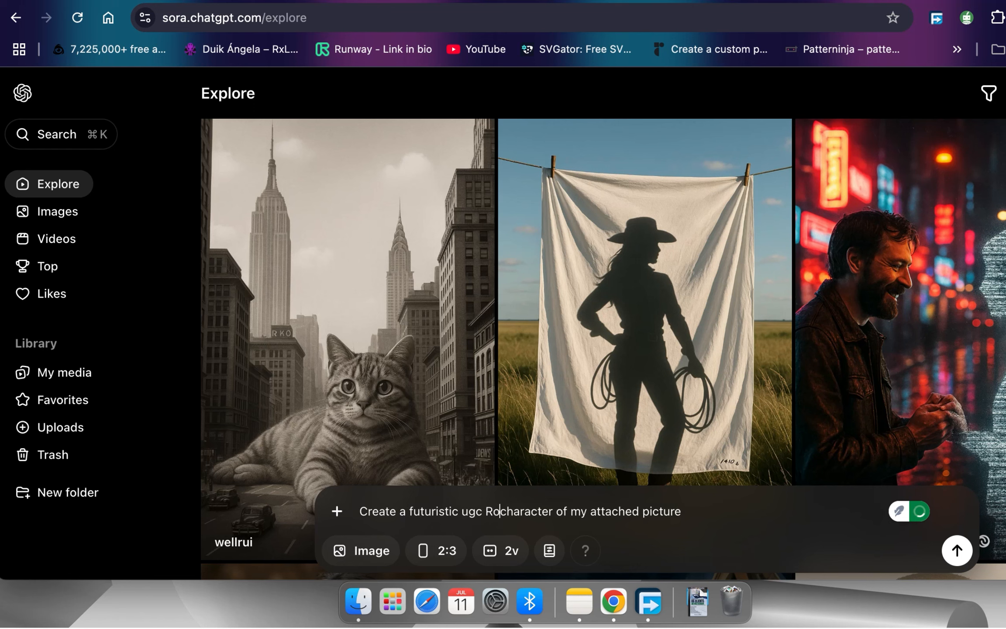
left_click(729, 513)
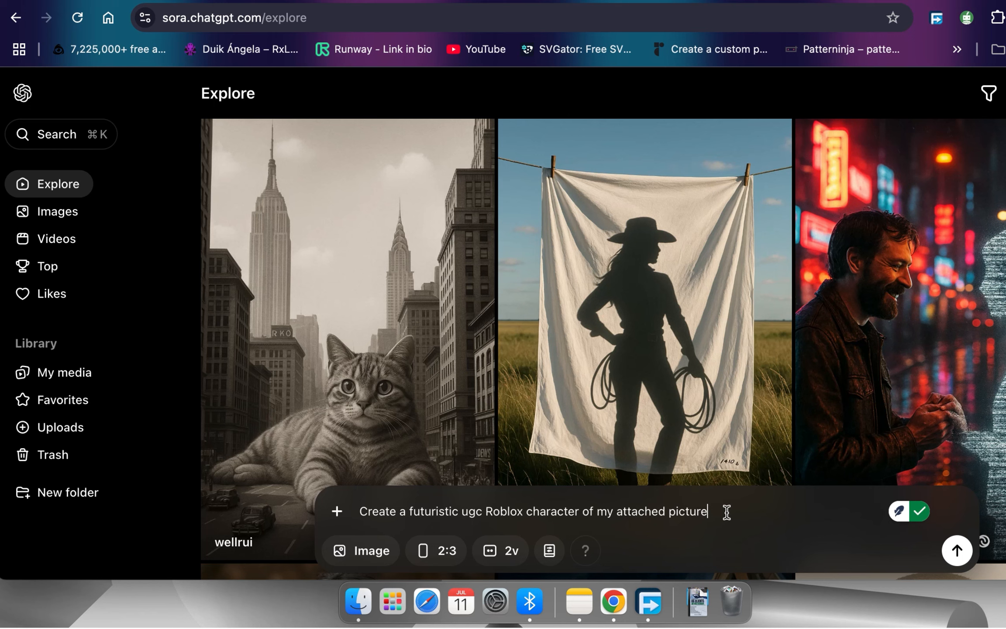
double_click(591, 511)
type("with")
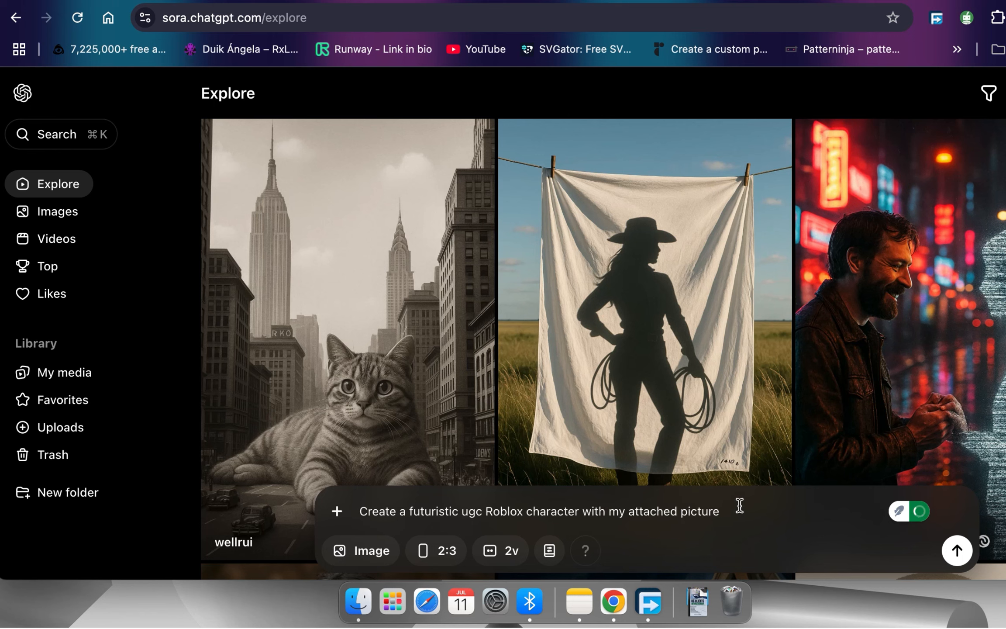
Extend the end of the prompt with "wearing Yoruba Nigerian agbada and sokoto"
left_click(739, 507)
type("wearing Nigerian agbada")
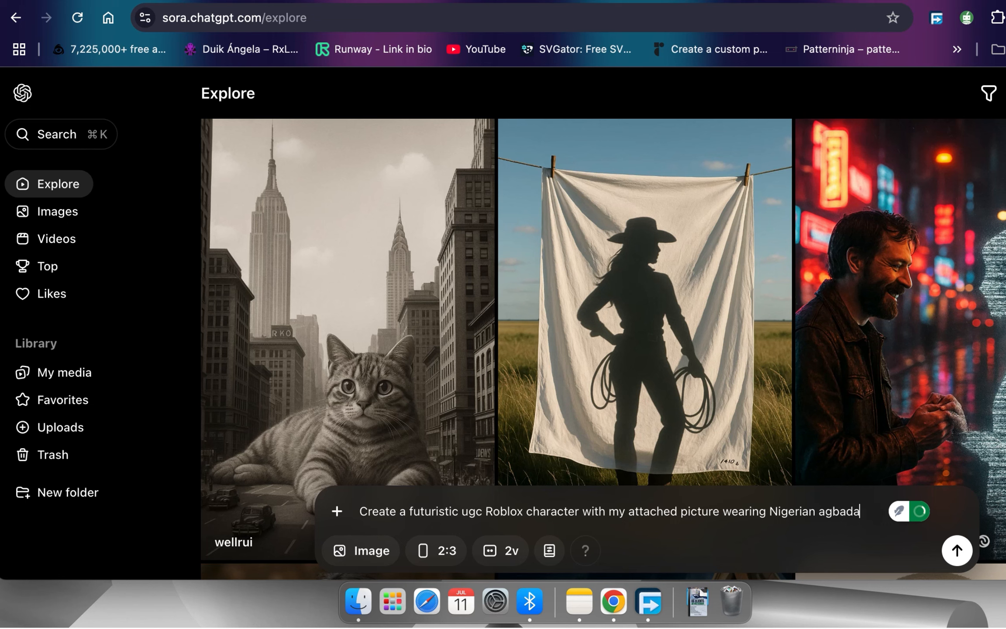
type(" and sokoto")
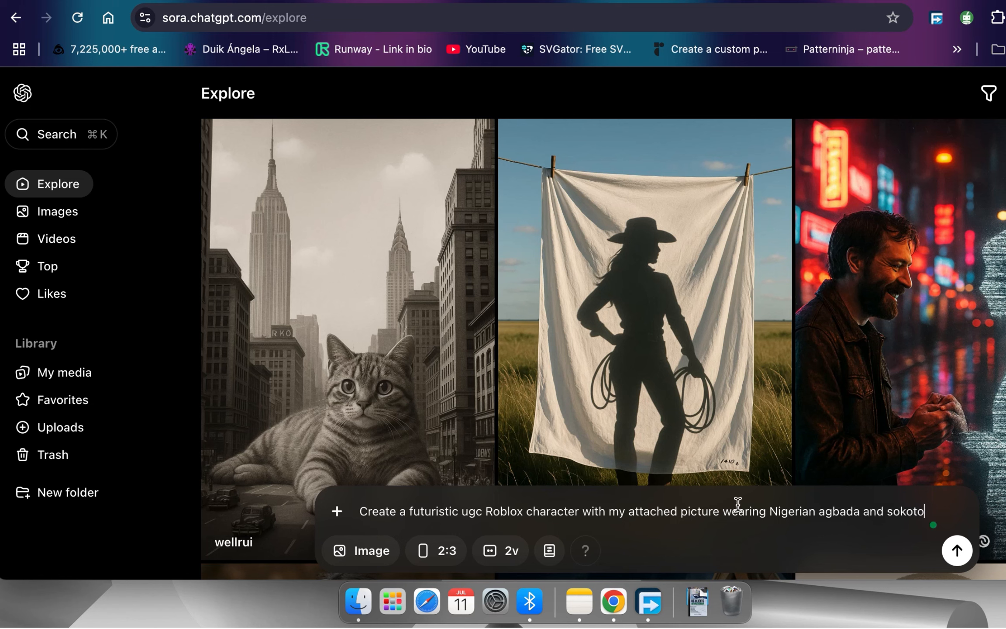
left_click(769, 510)
type("Yoruba")
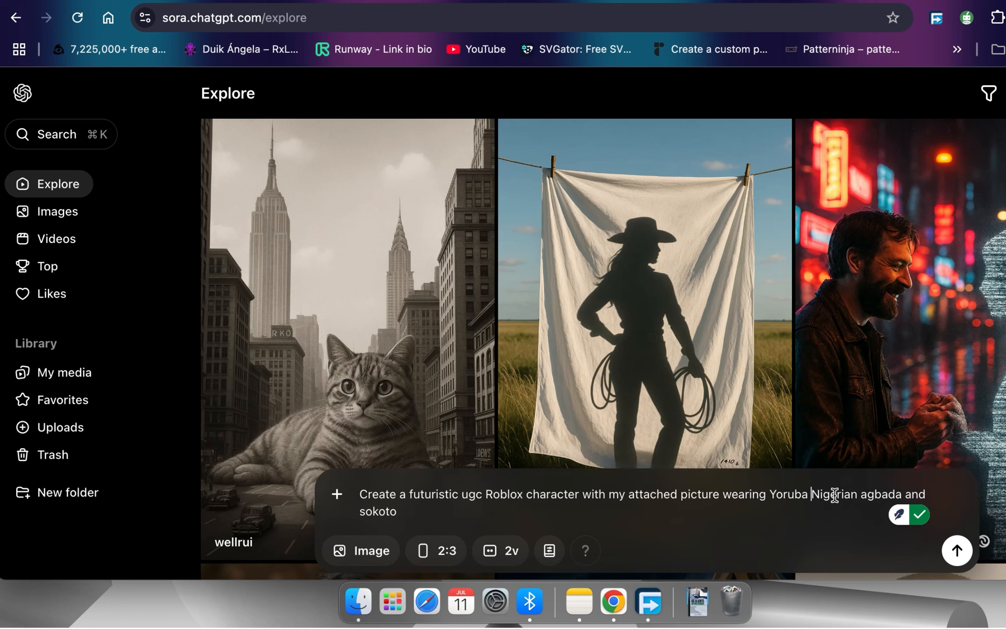
Replace "and sokoto" at the end of the prompt with "attire"
left_click(591, 510)
type("a")
key("BackSpace")
key("BackSpace")
key("BackSpace")
key("BackSpace")
key("BackSpace")
key("BackSpace")
key("BackSpace")
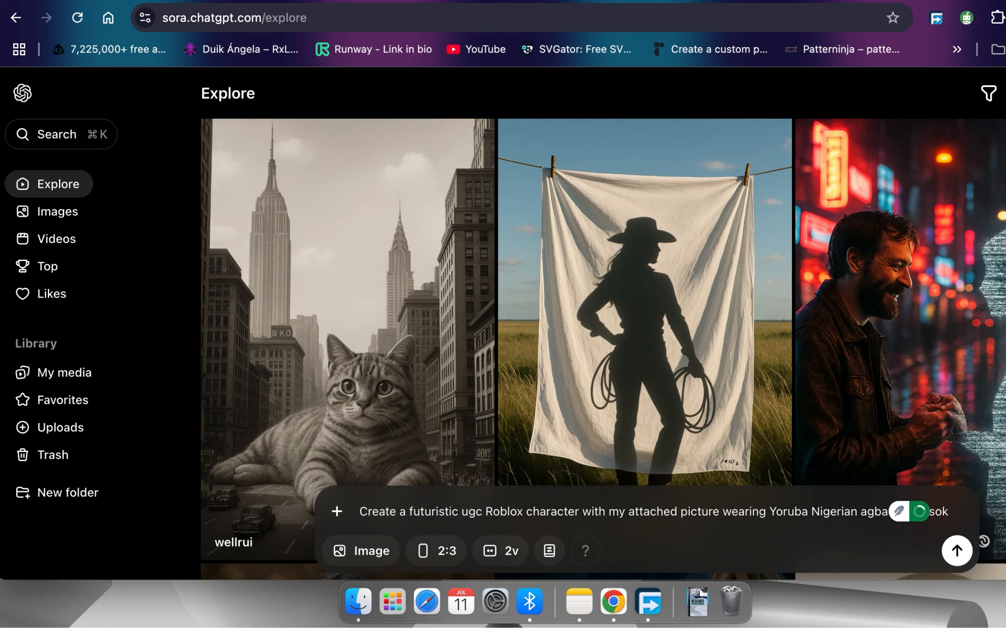
key("BackSpace")
key("BackSpace")
key("BackSpace")
key("BackSpace")
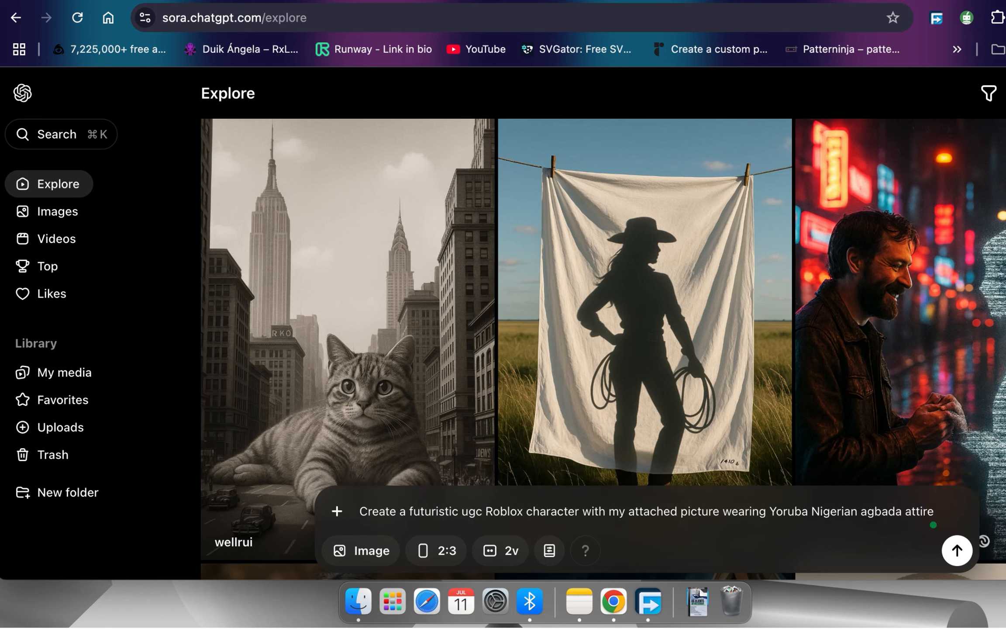
type("ttire")
left_click(337, 511)
left_click(376, 428)
left_click(924, 122)
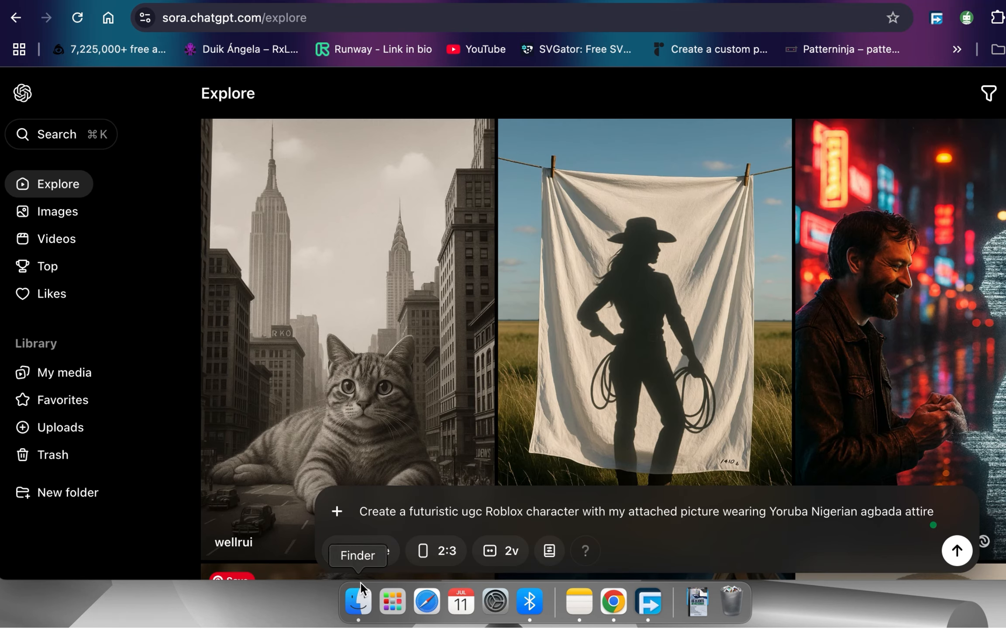
Try to attach the edited portrait PNG from the device to the prompt by searching for it by the person's name
left_click(336, 511)
left_click(393, 462)
left_click(788, 92)
type("niyi")
left_click(409, 214)
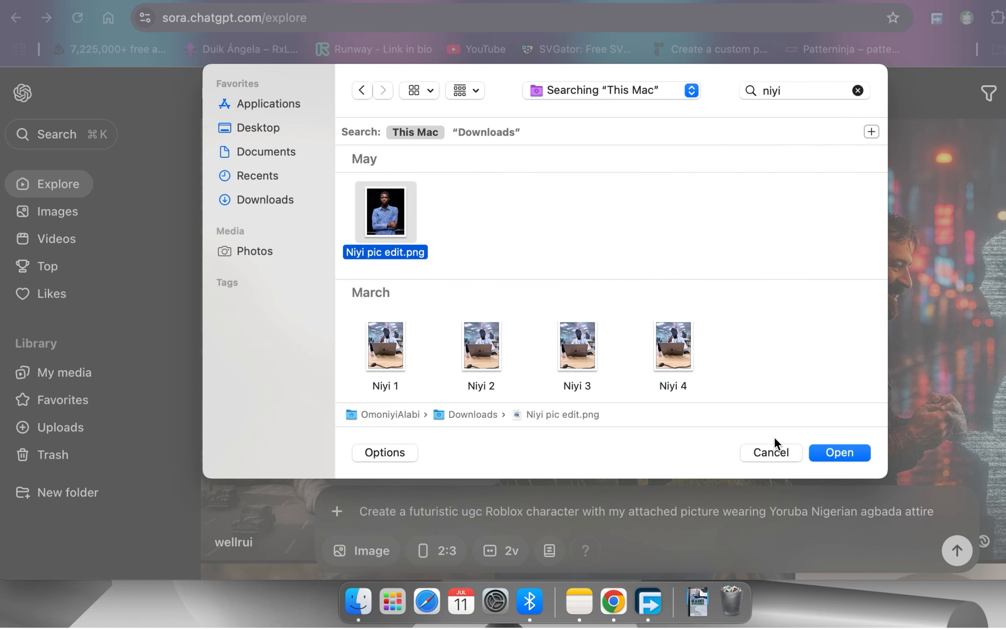
scroll(743, 384, "down", 3)
scroll(743, 384, "up", 3)
scroll(743, 387, "down", 5)
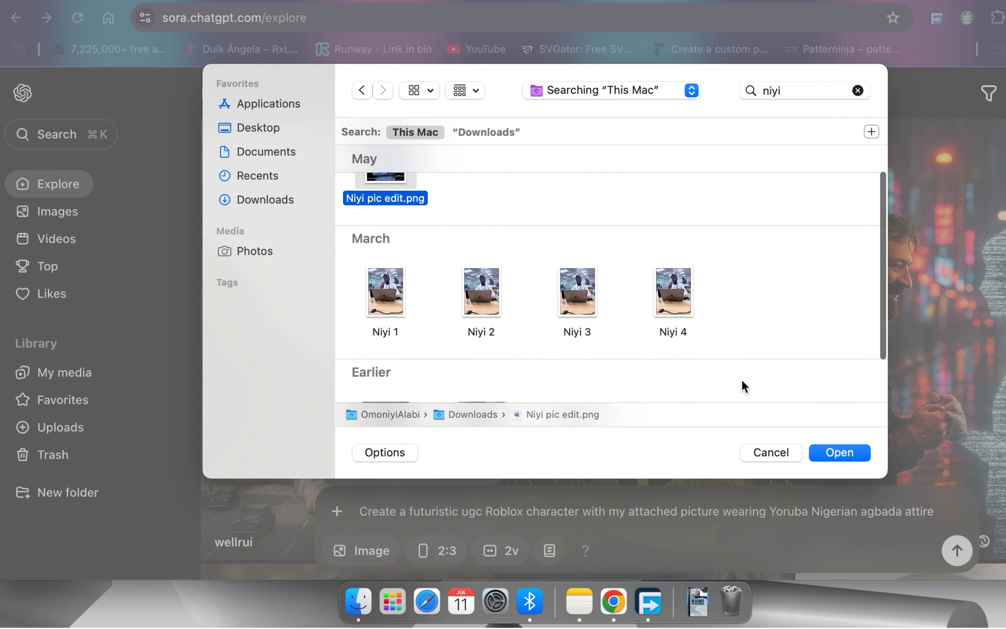
left_click(849, 457)
Upload the blue-shirt portrait from the device, found by the person's name, as the prompt's attached image
left_click(339, 511)
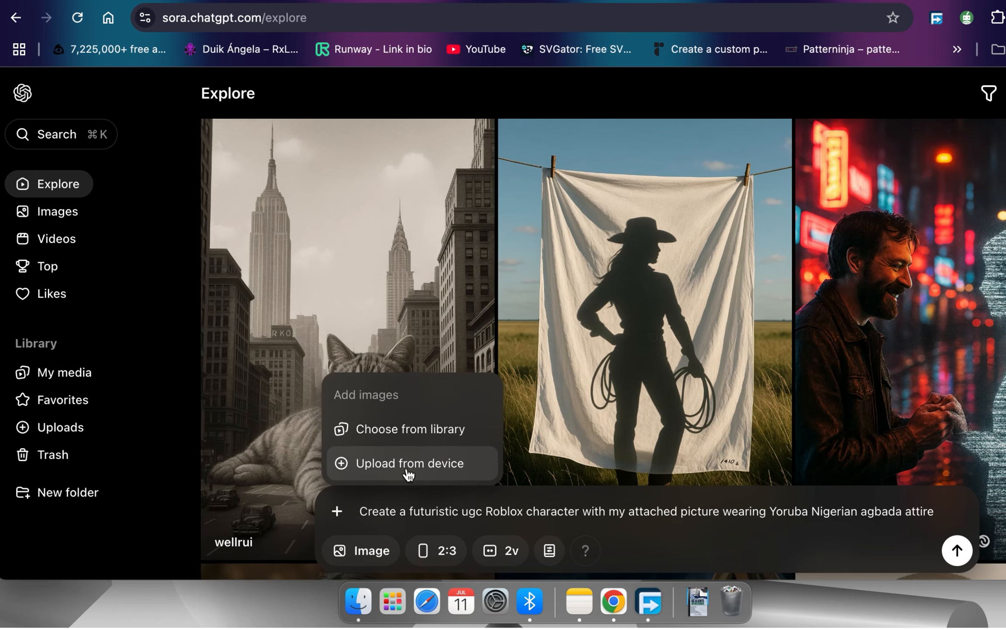
left_click(419, 465)
left_click(795, 93)
type("niyi")
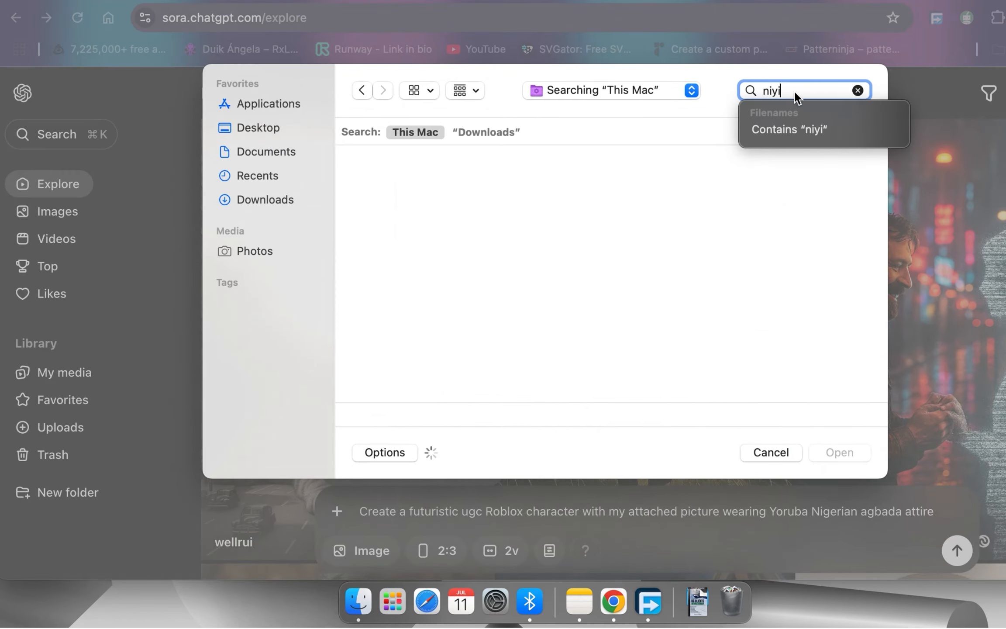
scroll(622, 281, "down", 5)
left_click(402, 336)
left_click(839, 452)
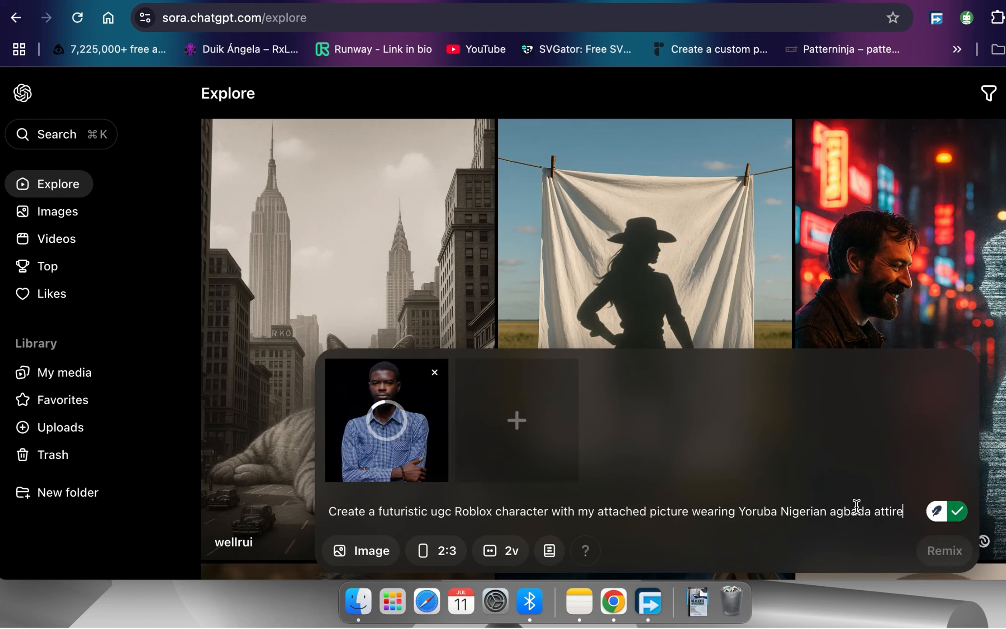
Append the sentence "put on a white backdrop." to the end of the prompt
type(". put on a ")
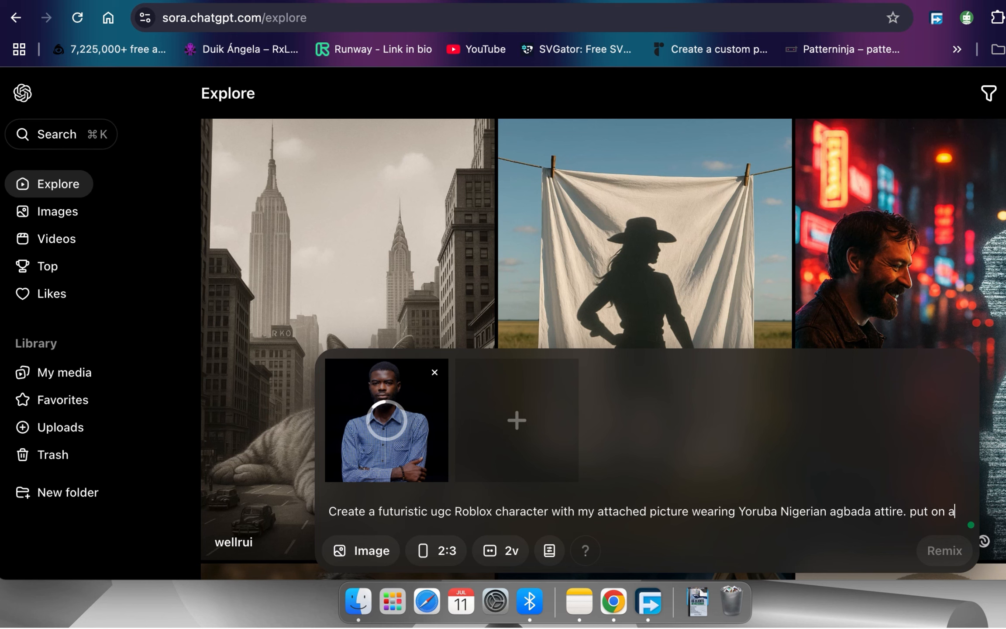
type("white backdrop.")
mouse_move(345, 513)
left_click(362, 457)
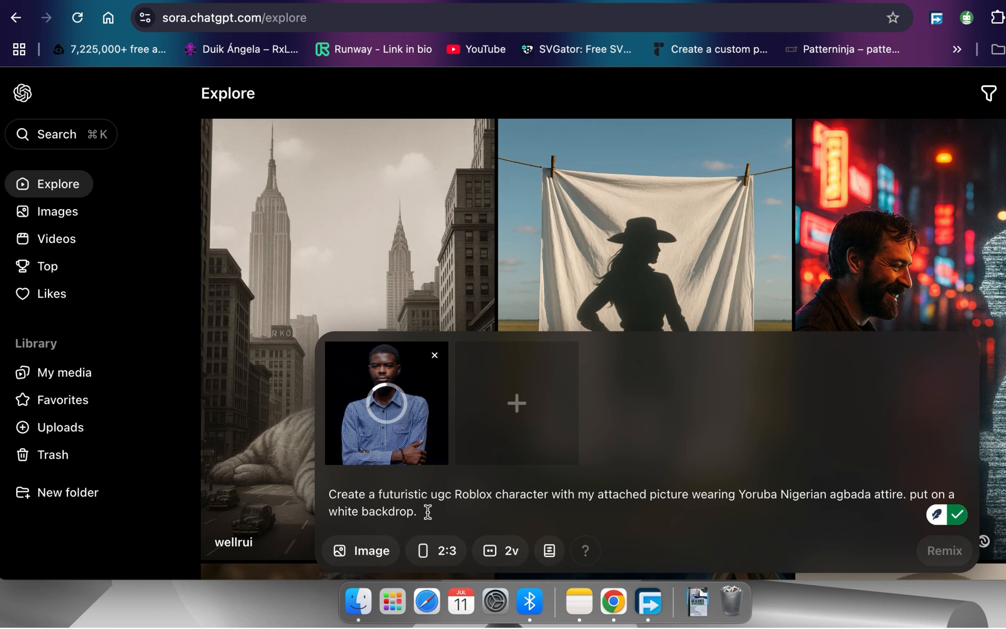
Insert "orange and" between "Yoruba" and "Nigerian" in the prompt's attire description
left_click(779, 493)
type("orange")
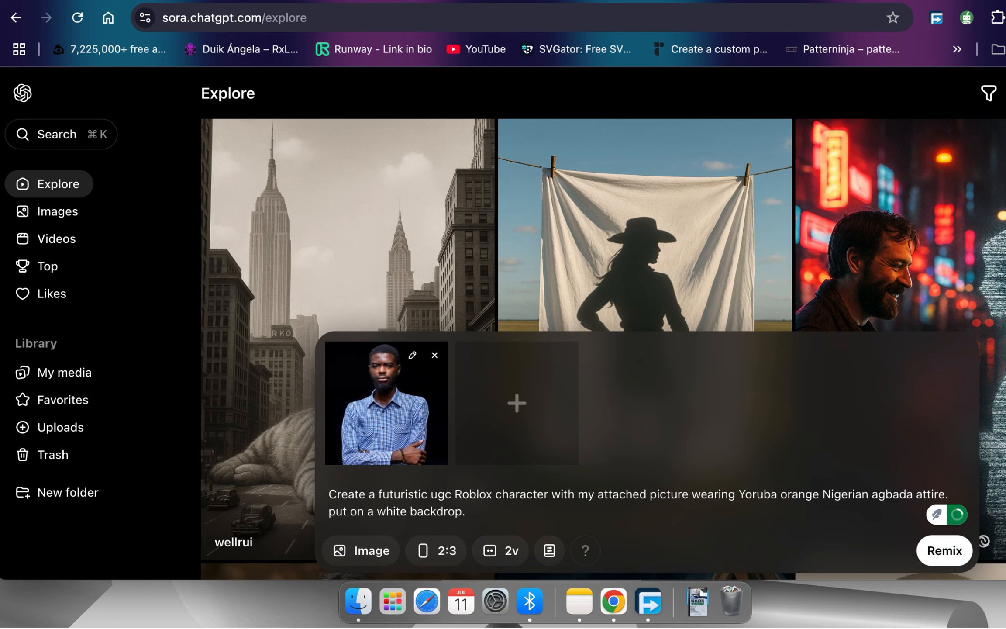
type(" and red")
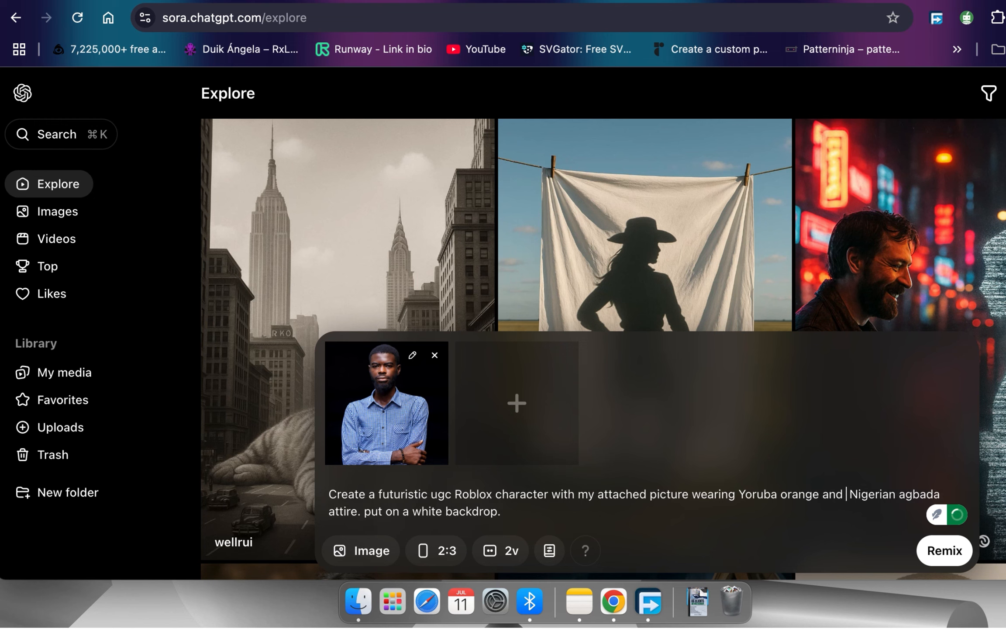
key("BackSpace")
key("BackSpace")
key("BackSpace")
key("BackSpace")
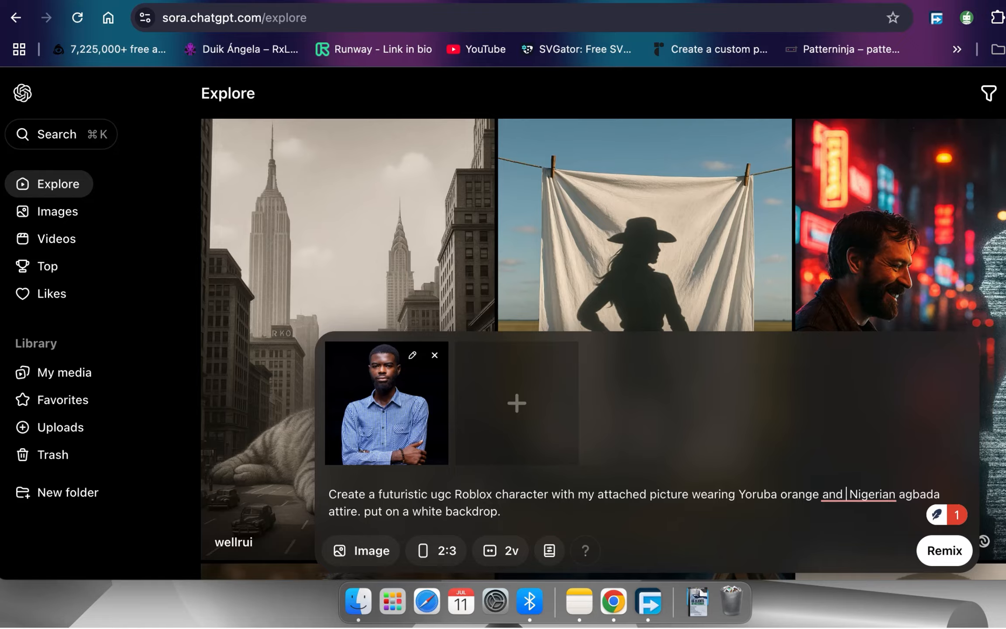
Search Google for "colour palette orange" in a new tab
key("super+t")
type("colour palette orange")
key("Return")
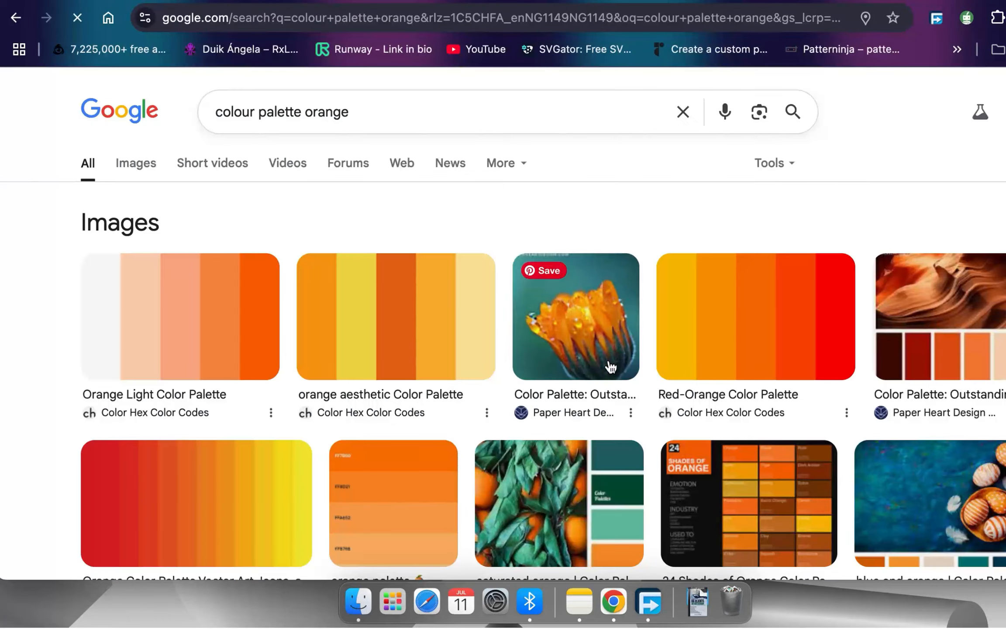
Change the search to "male orange colour styles" and browse the image results for outfit ideas
left_click(267, 106)
left_click_drag(378, 105, 265, 88)
type("orange colour  styles")
key("Return")
left_click(136, 166)
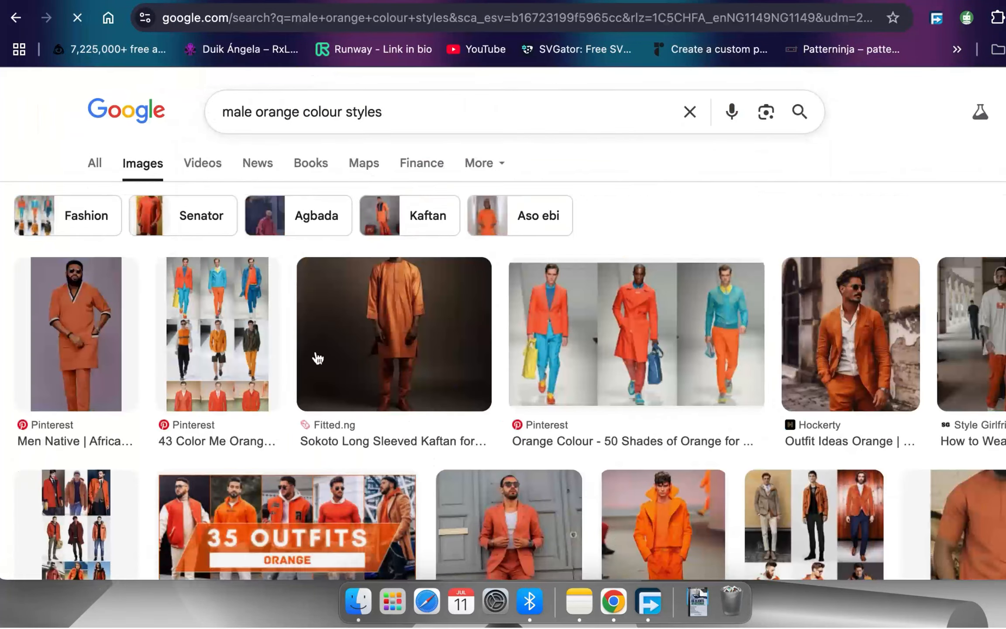
scroll(314, 355, "down", 10)
scroll(734, 477, "up", 3)
scroll(734, 476, "down", 8)
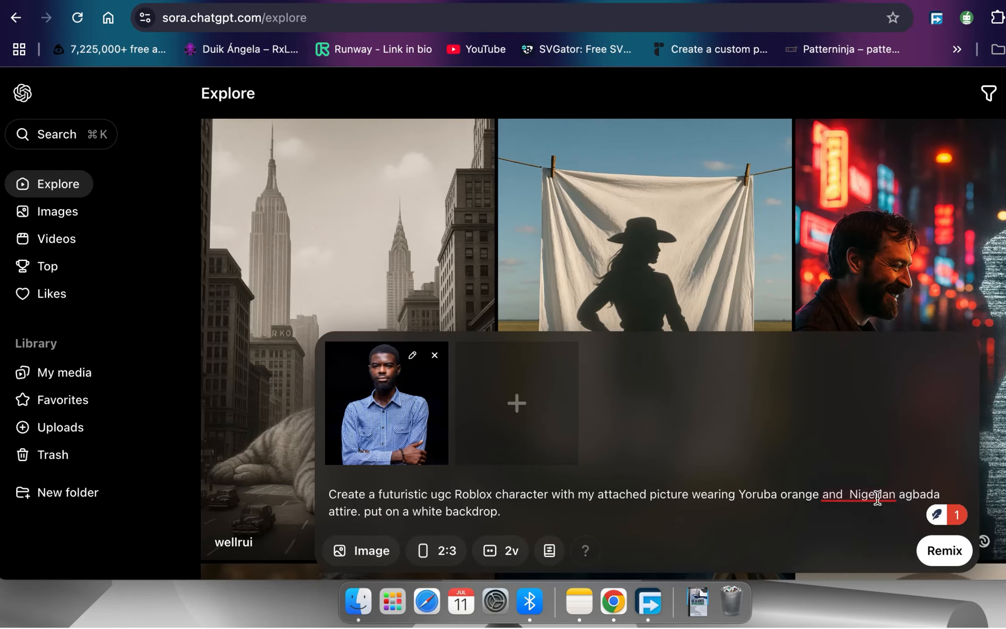
Back in Sora, replace the stray "and" with "with a black yoruba cap and a big cross pendant on the neck" and generate the images
key("BackSpace")
key("BackSpace")
key("BackSpace")
key("BackSpace")
type("with a black yoruba cap and a big cross pendant on the neck")
key("Return")
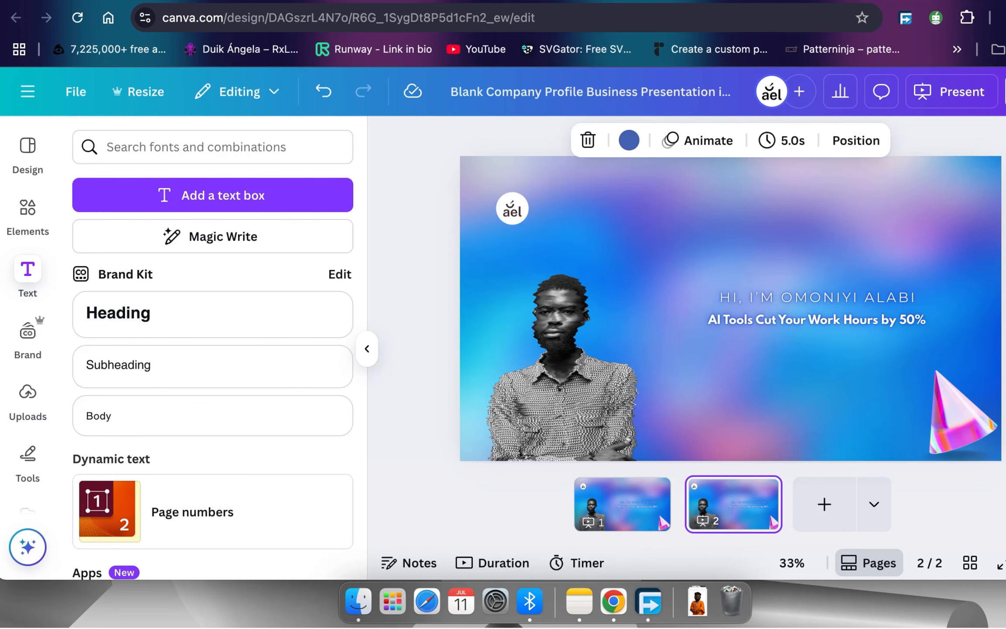
Place the generated character images on page 2 of the Canva banner and delete the larger-cropped variant, keeping the full-body figure
left_click_drag(697, 603, 615, 351)
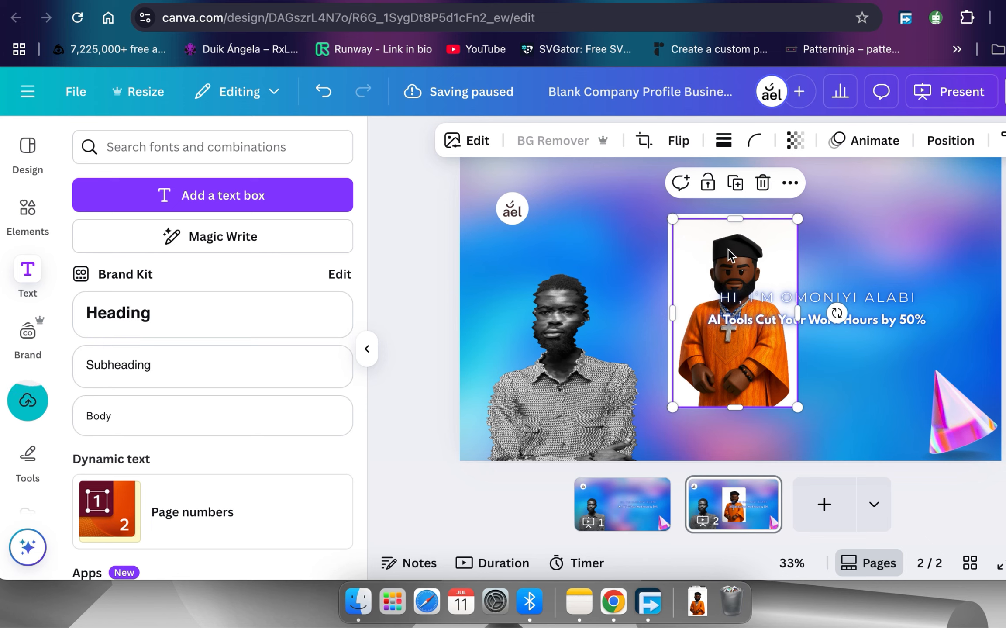
left_click_drag(728, 249, 848, 246)
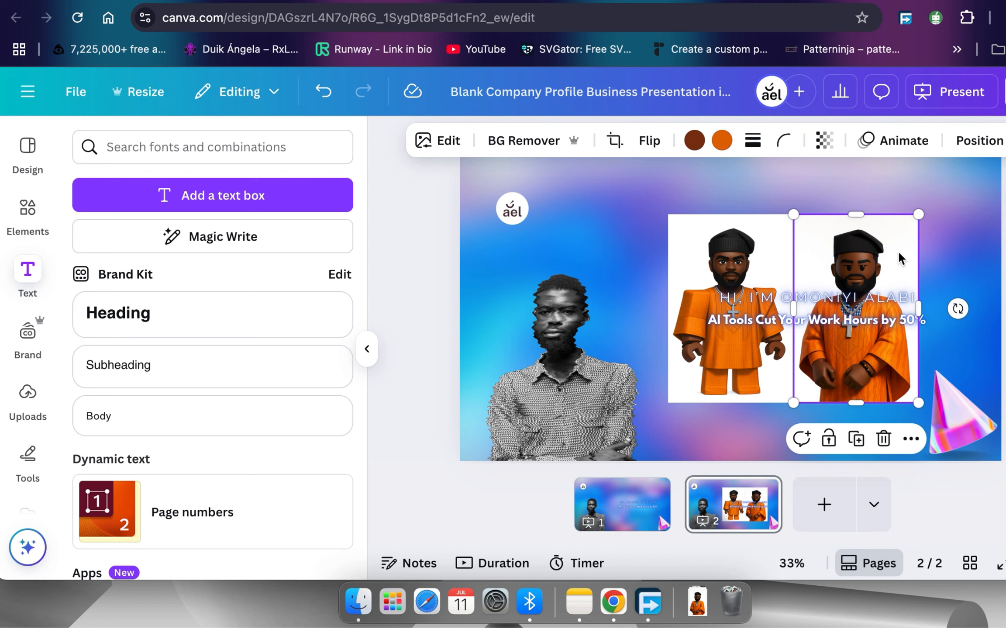
key("Delete")
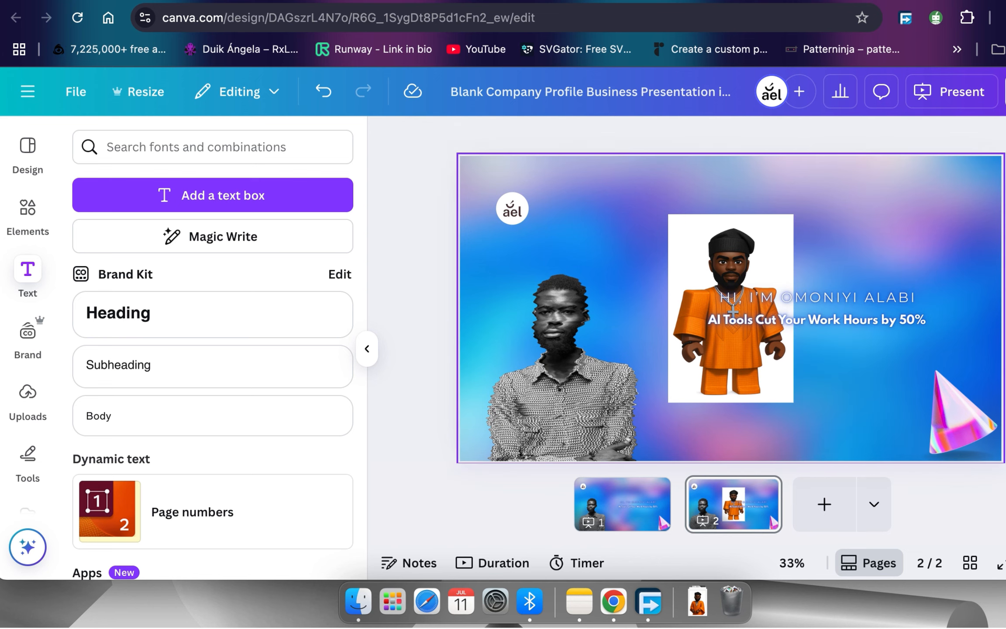
Move the full-body character over the black-and-white portrait, enlarge it, and remove its white background
left_click(708, 253)
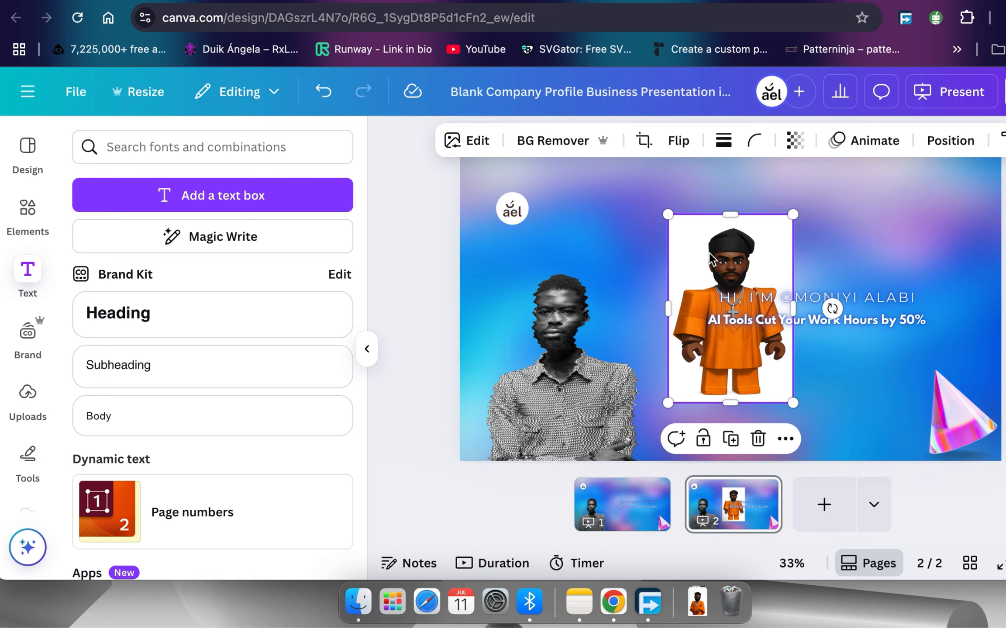
left_click_drag(726, 253, 563, 326)
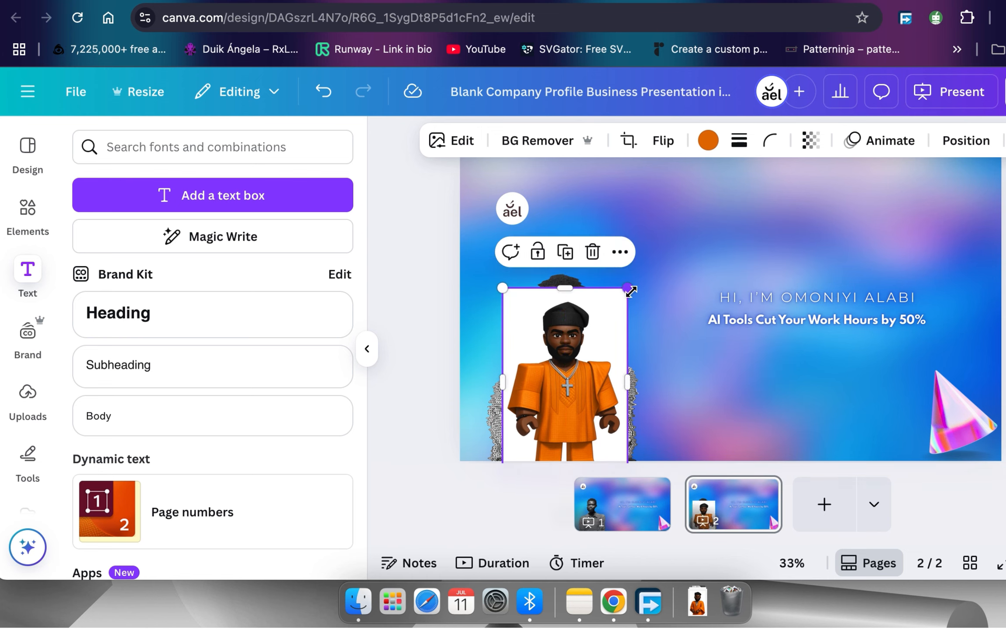
left_click_drag(672, 269, 719, 254)
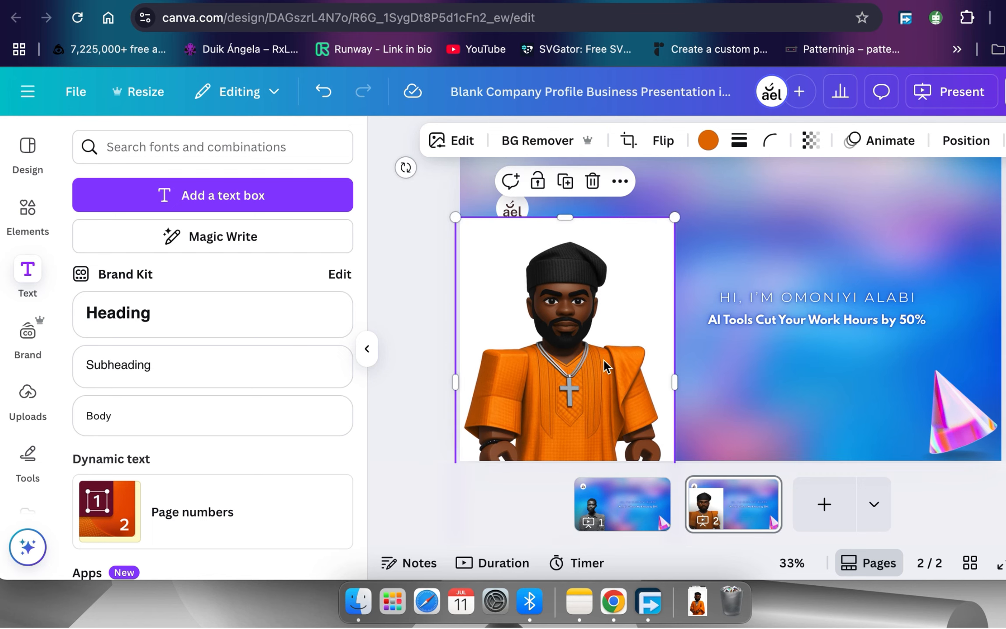
left_click_drag(601, 364, 624, 365)
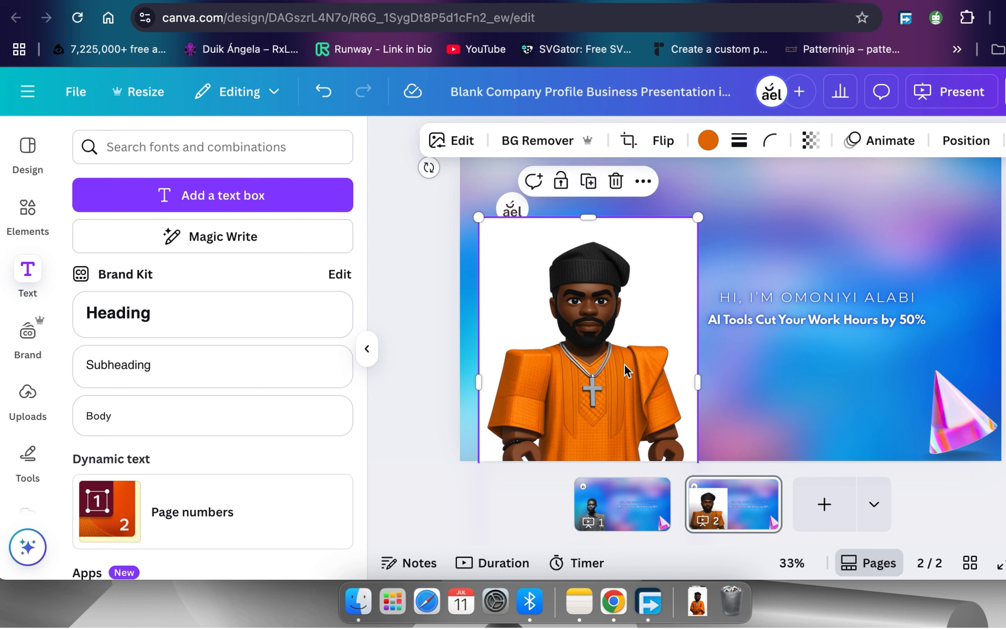
left_click(533, 139)
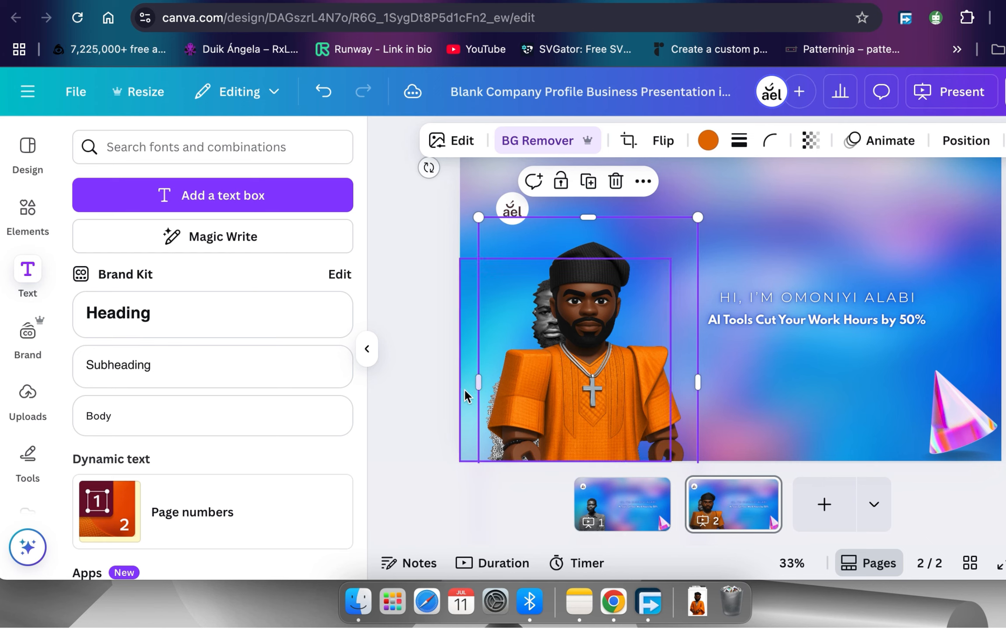
Delete the black-and-white portrait behind the orange-clad character on page 2 and shift the character slightly right
left_click(460, 410)
key("Escape")
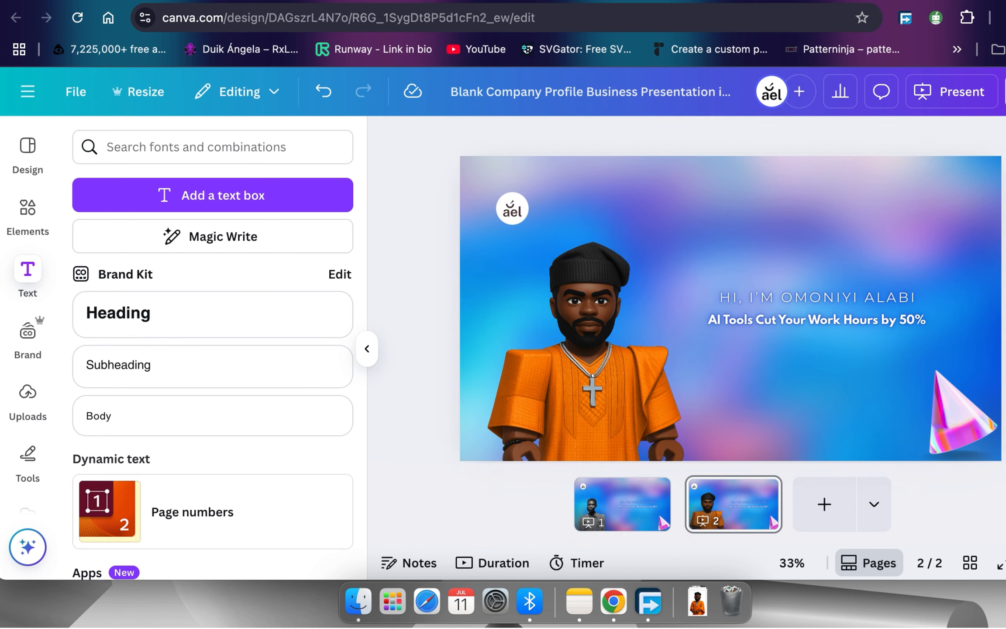
left_click(624, 400)
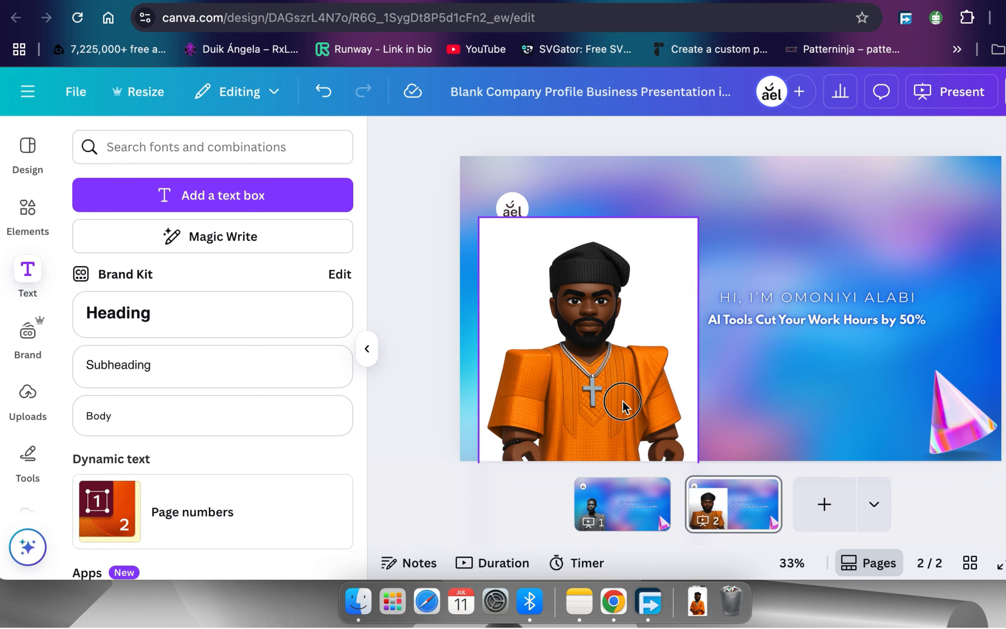
left_click_drag(622, 406, 627, 404)
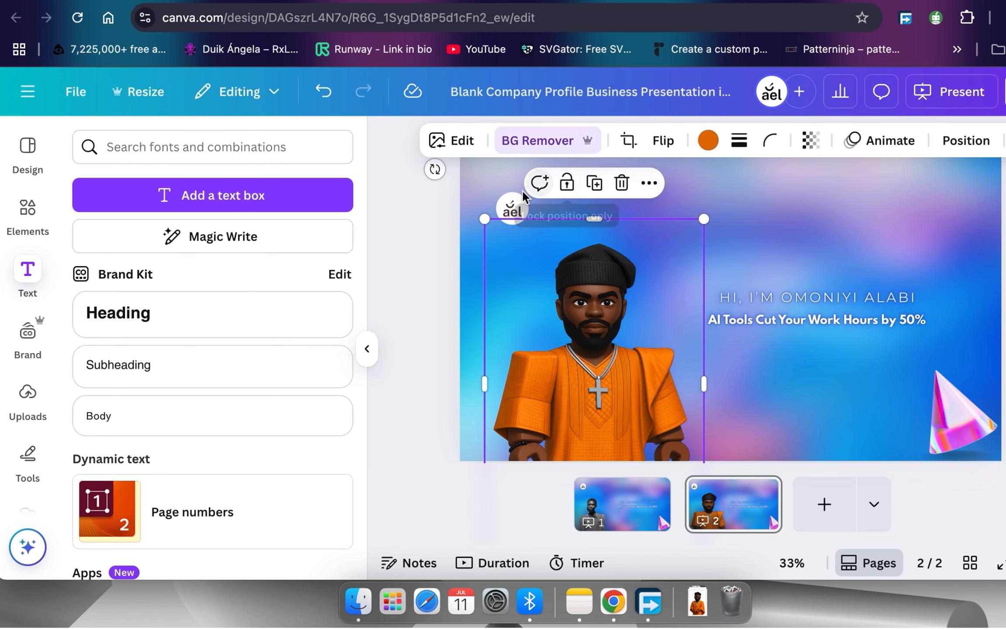
left_click(890, 308)
left_click(890, 308)
left_click_drag(890, 308, 920, 312)
key("super+z")
key("Escape")
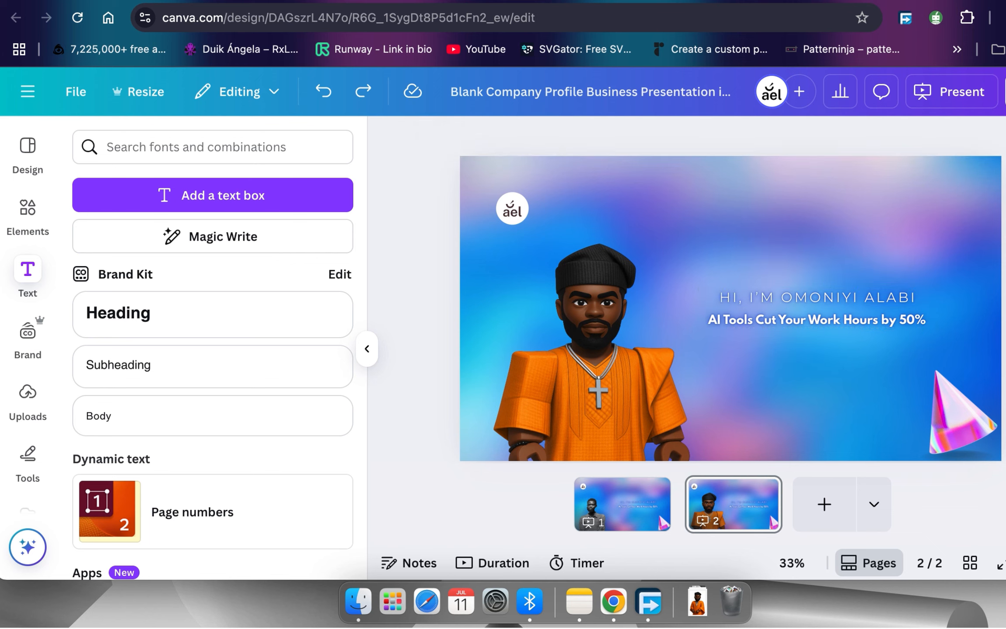
Shift the greeting and tagline text together slightly right on page 2, and compare the page with page 1
left_click_drag(832, 311, 844, 308)
key("Escape")
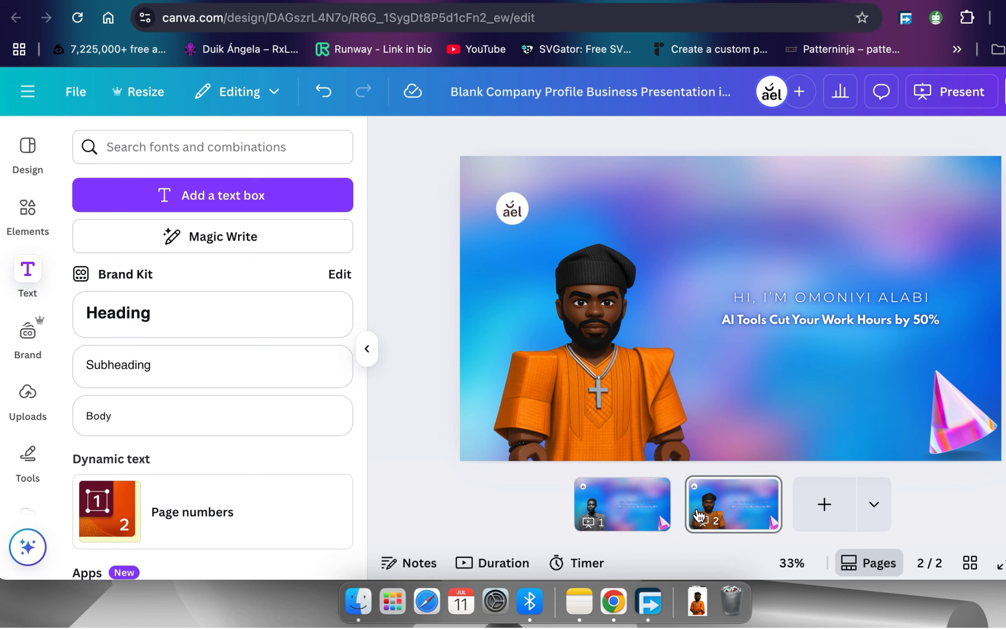
left_click(638, 515)
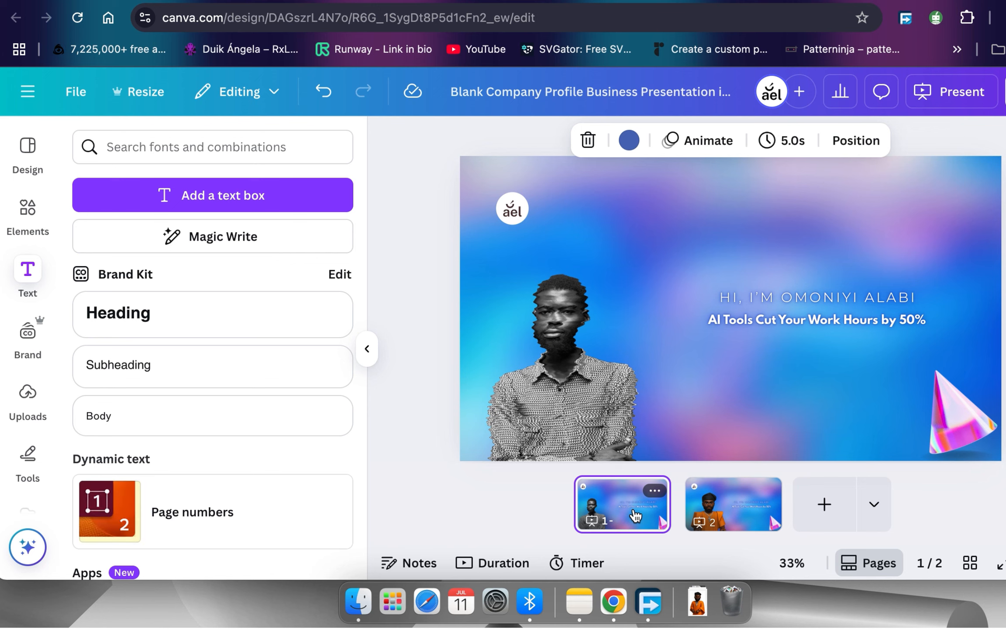
left_click(722, 511)
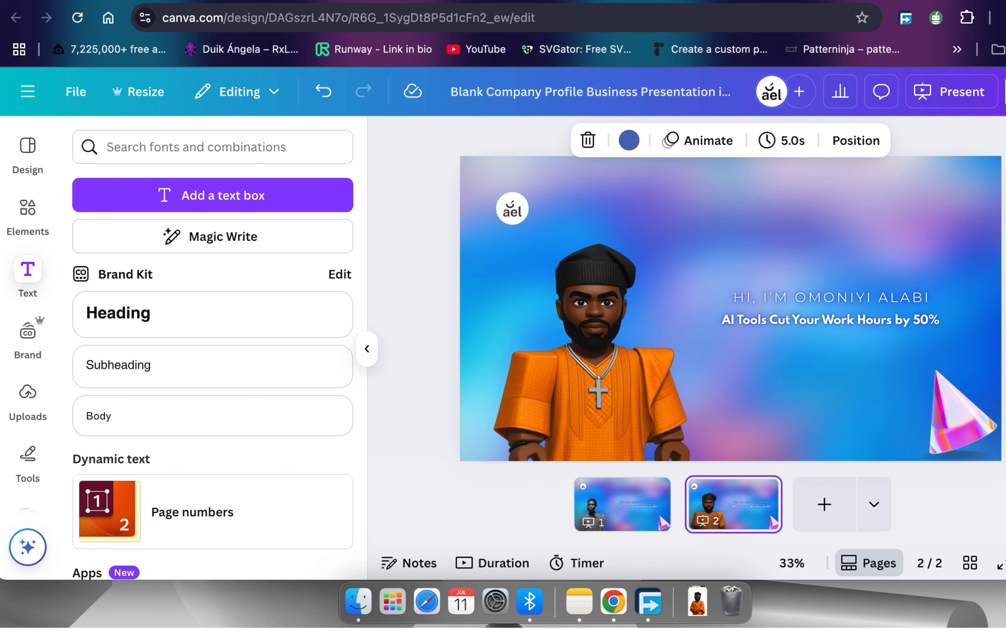
Download pages 1–2 as PNG at 1,920 × 1,080 px, saving the zip file to the Downloads folder
left_click(1005, 91)
left_click(773, 449)
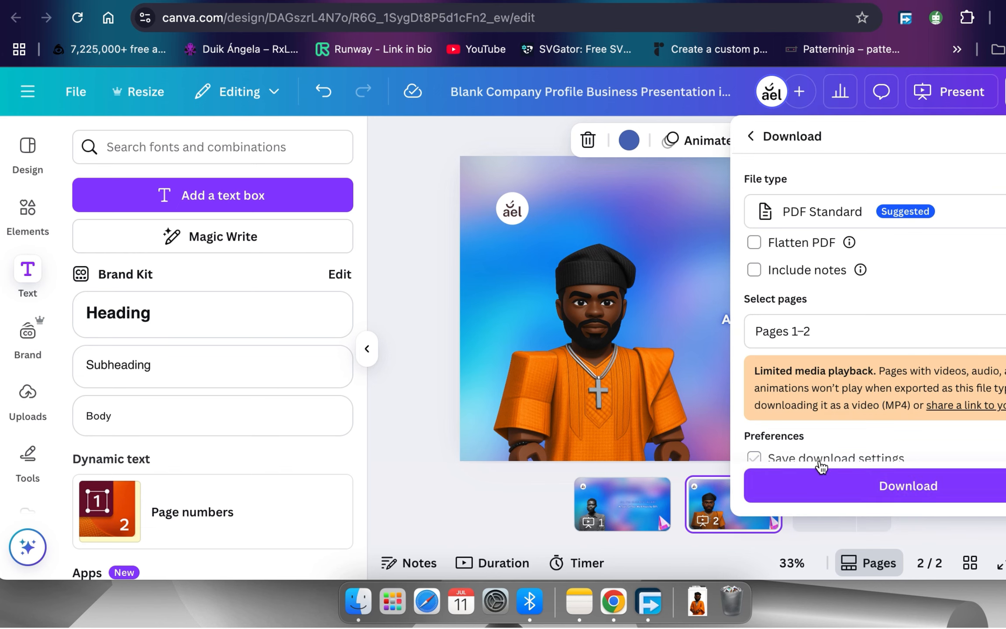
left_click(955, 216)
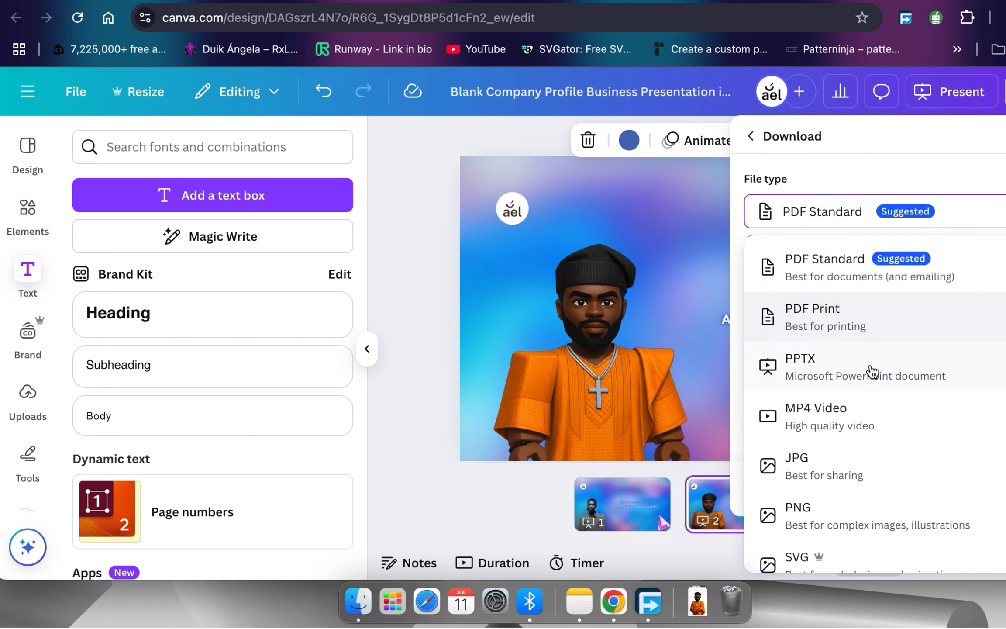
left_click(857, 519)
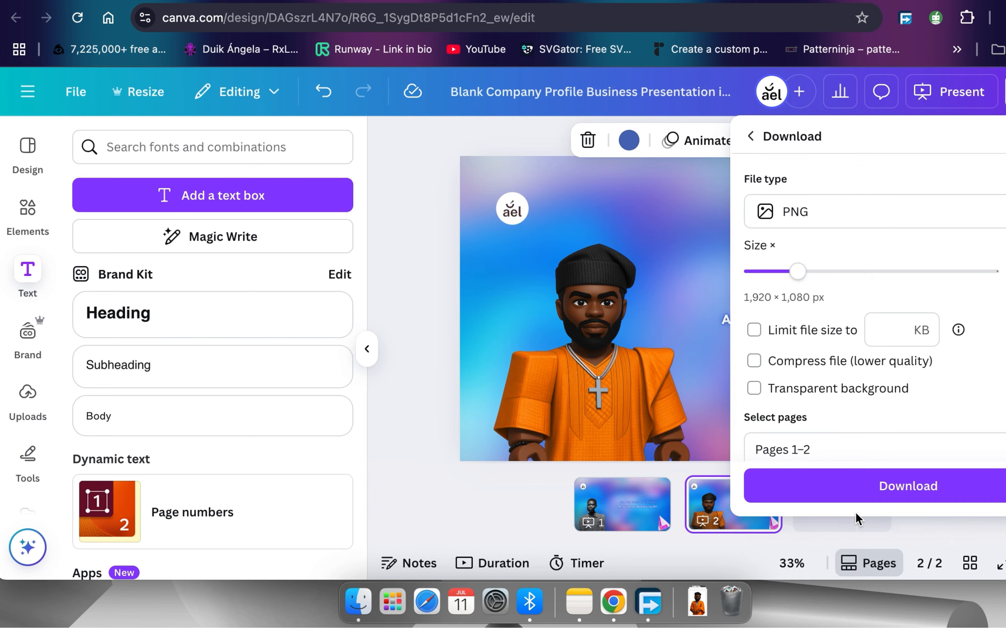
left_click(889, 486)
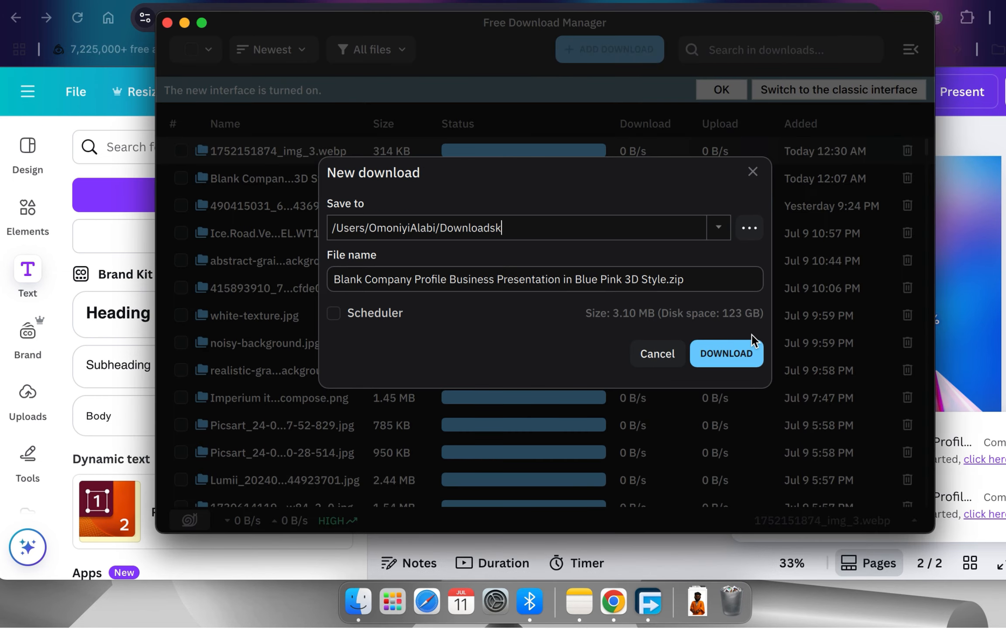
left_click(733, 355)
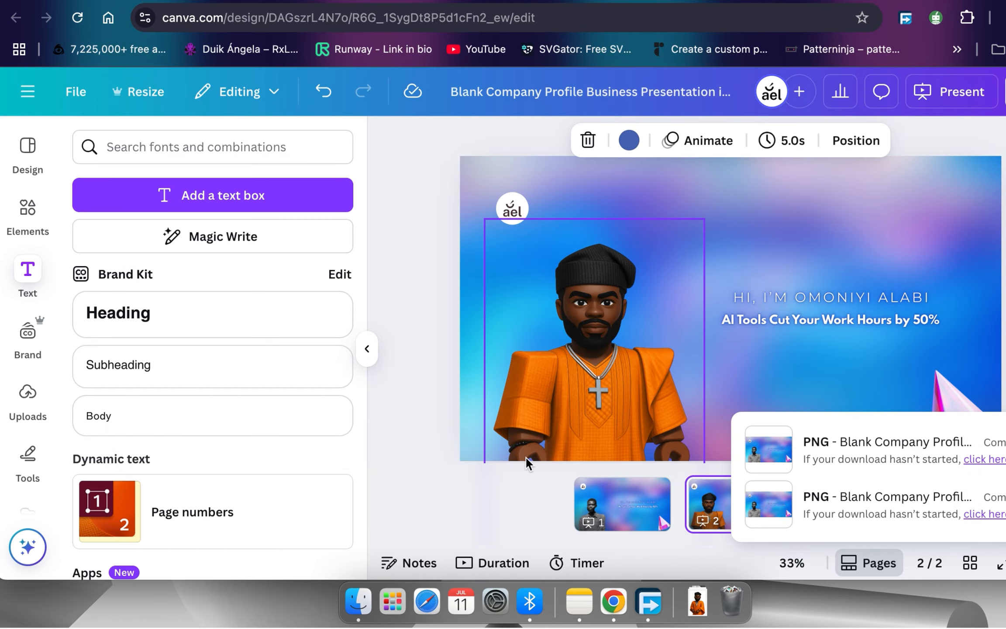
left_click(475, 487)
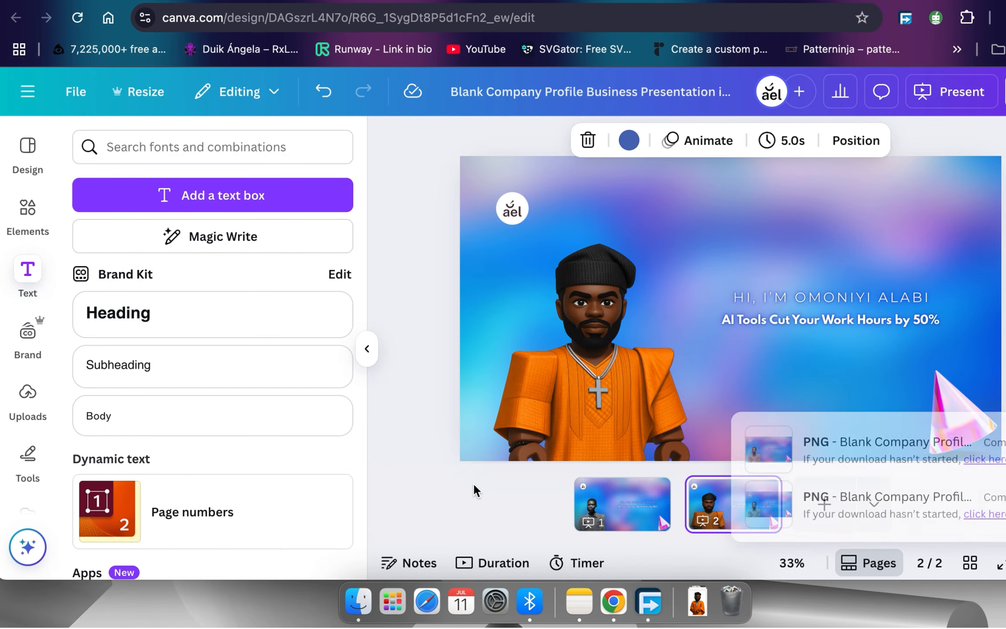
Switch to page 1 and export the design as PDF Standard
left_click(607, 490)
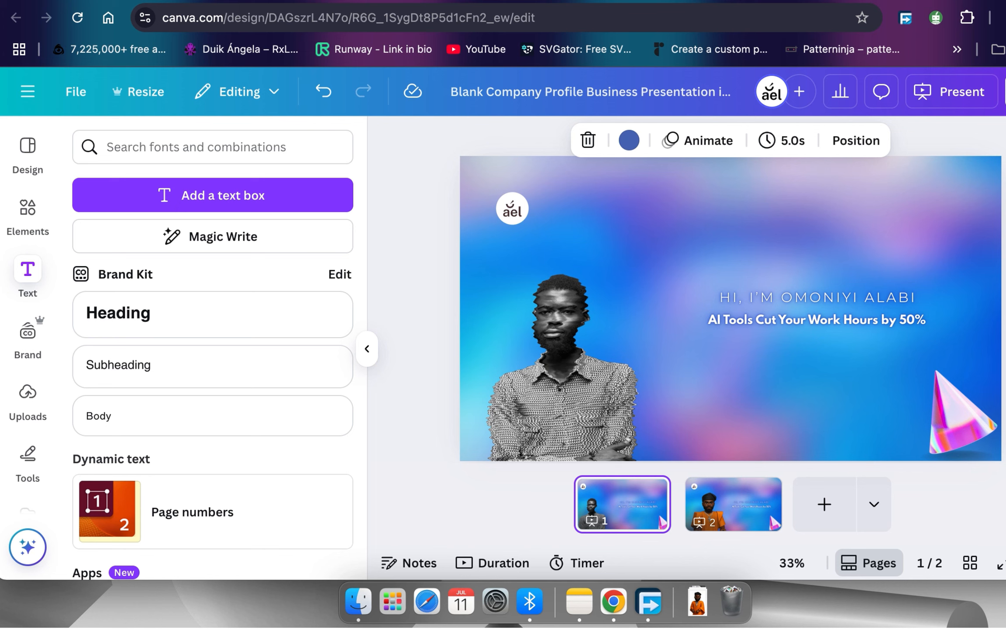
left_click(1004, 92)
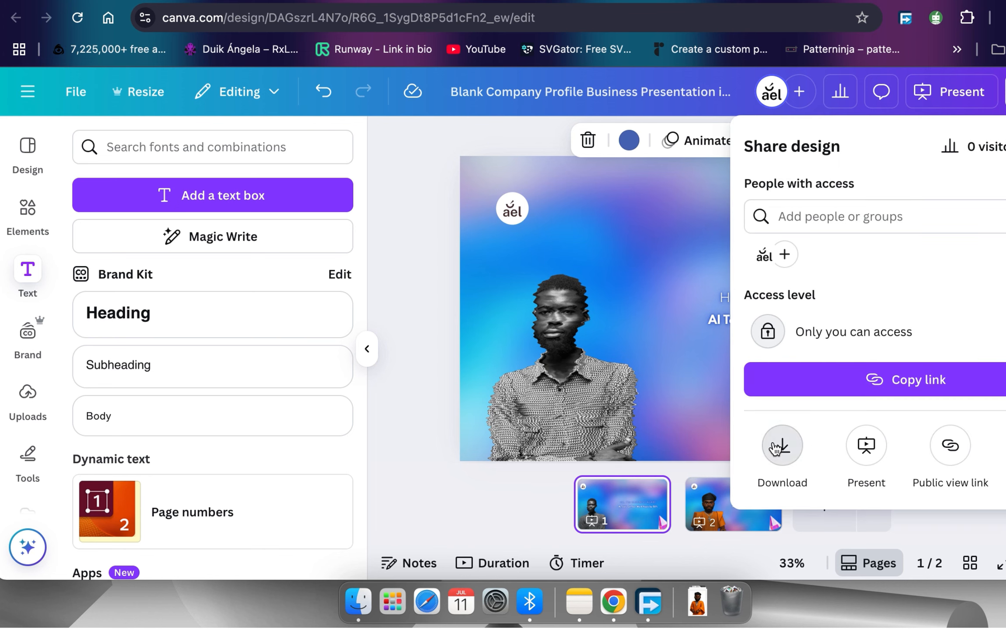
left_click(775, 448)
left_click(831, 491)
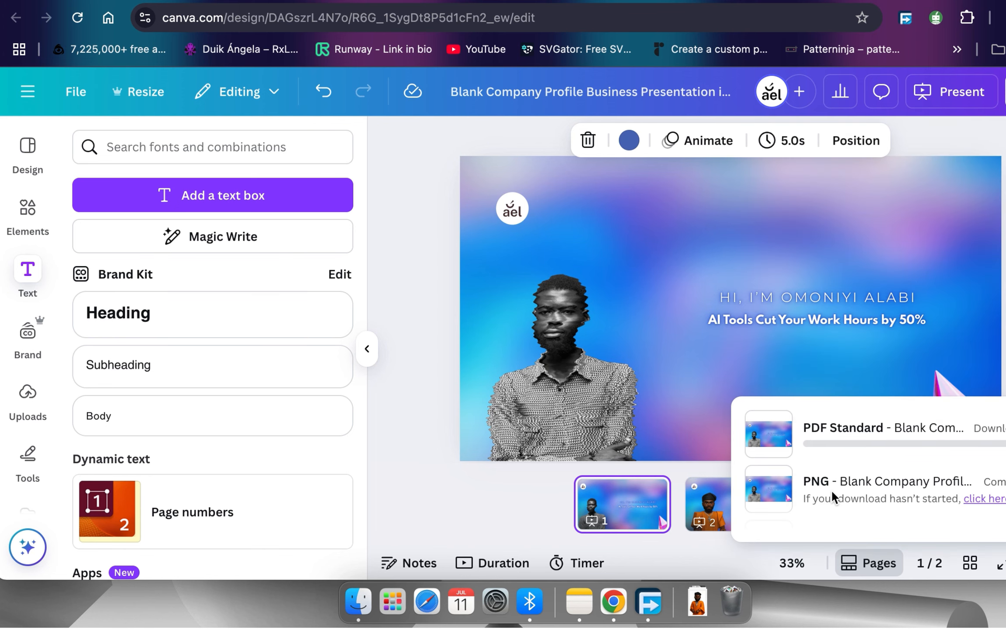